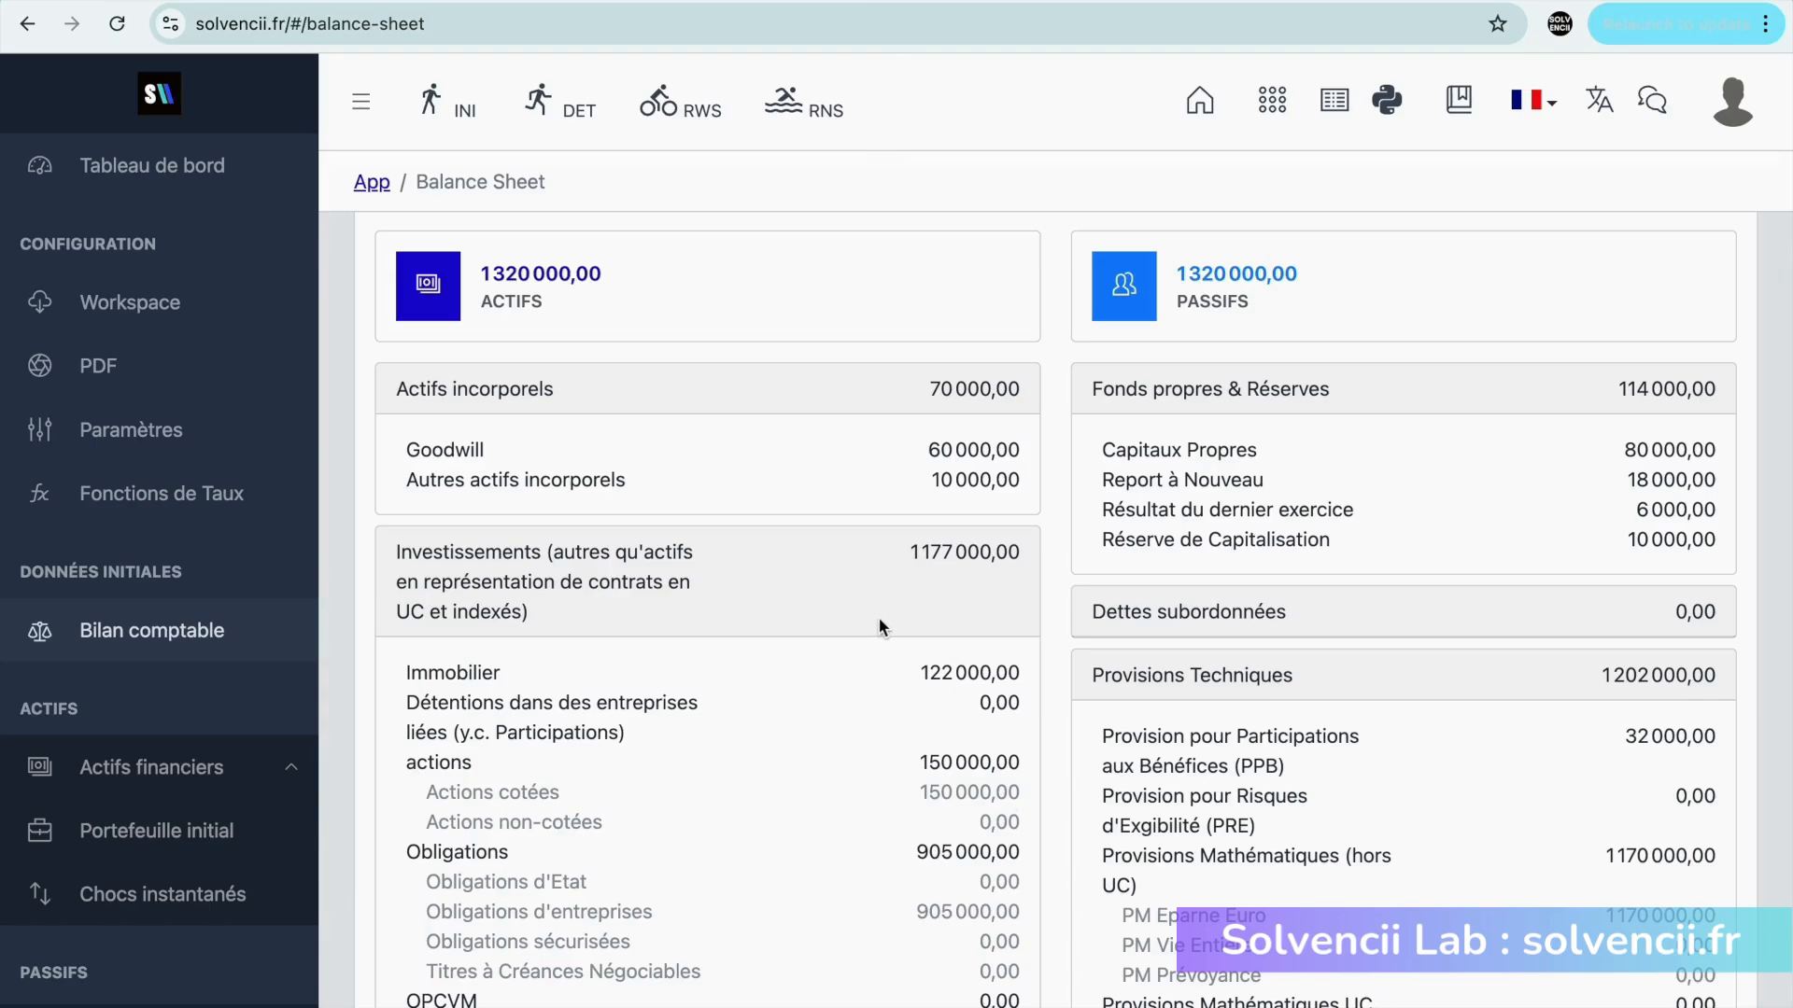
Step: Look through the balance sheet's asset and liability lines and open the initial portfolio of financial assets
{"action": "scroll", "coordinate": [906, 627], "scroll_direction": "down", "scroll_amount": 1}
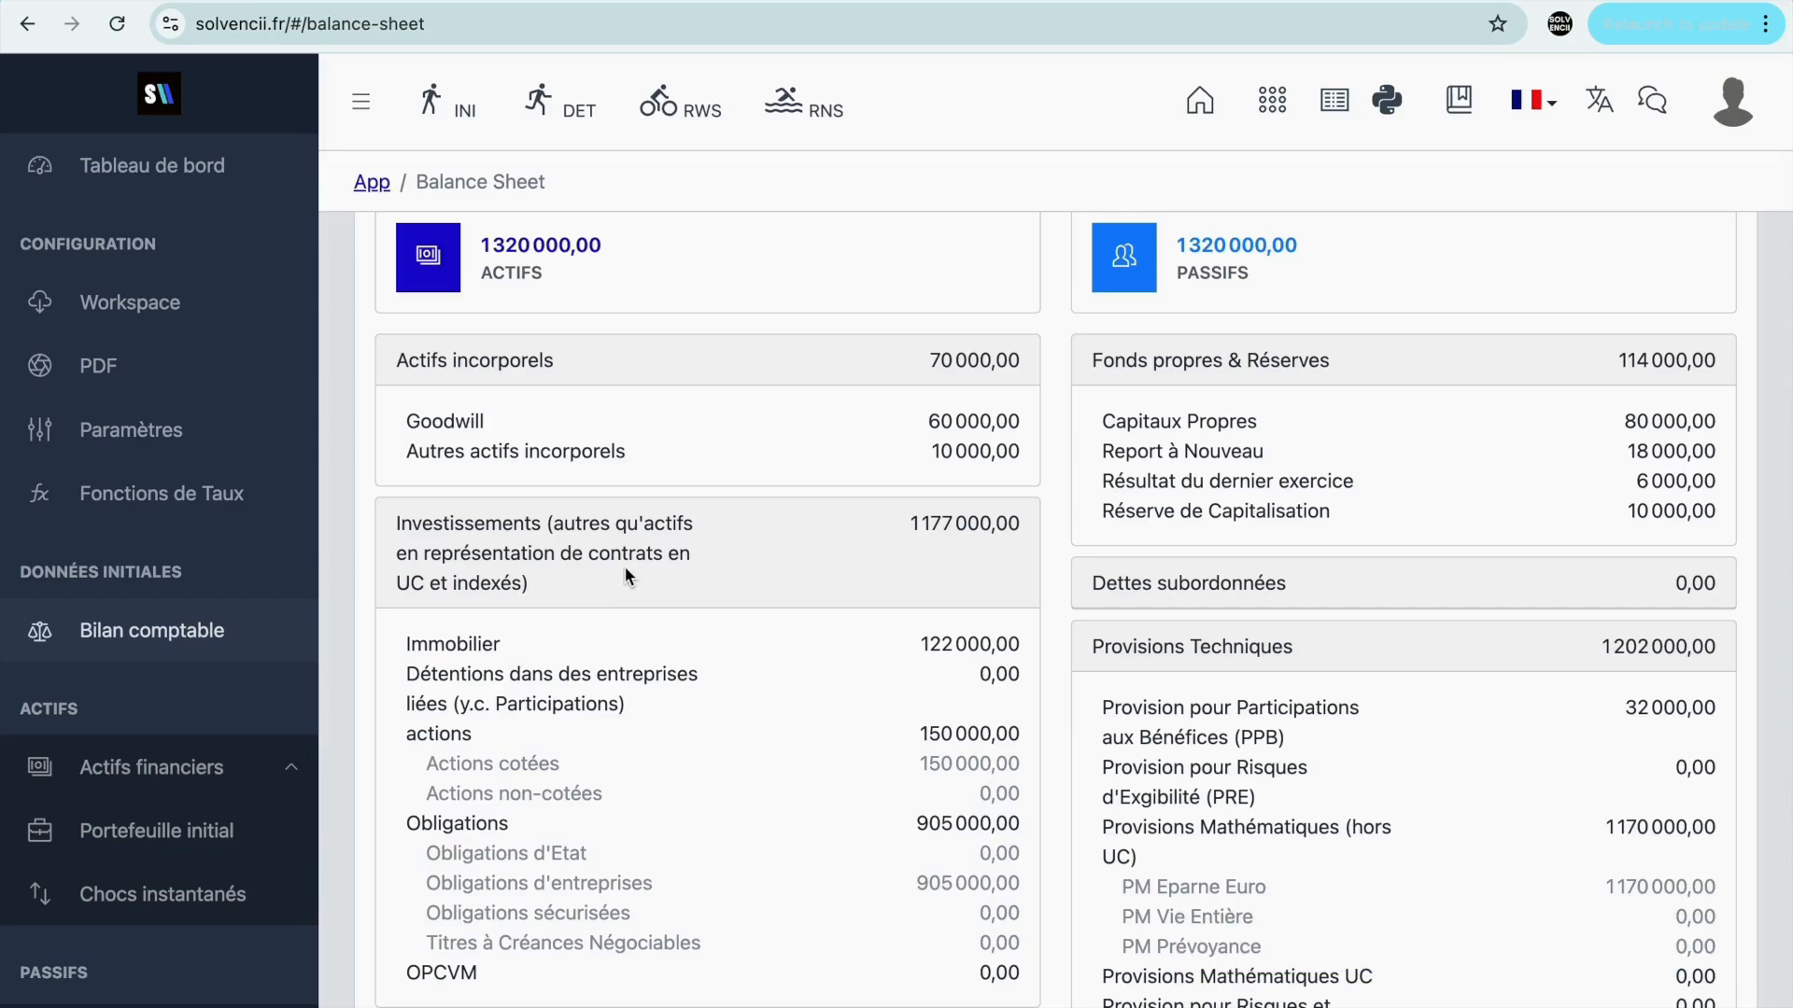
{"action": "scroll", "coordinate": [669, 588], "scroll_direction": "down", "scroll_amount": 1}
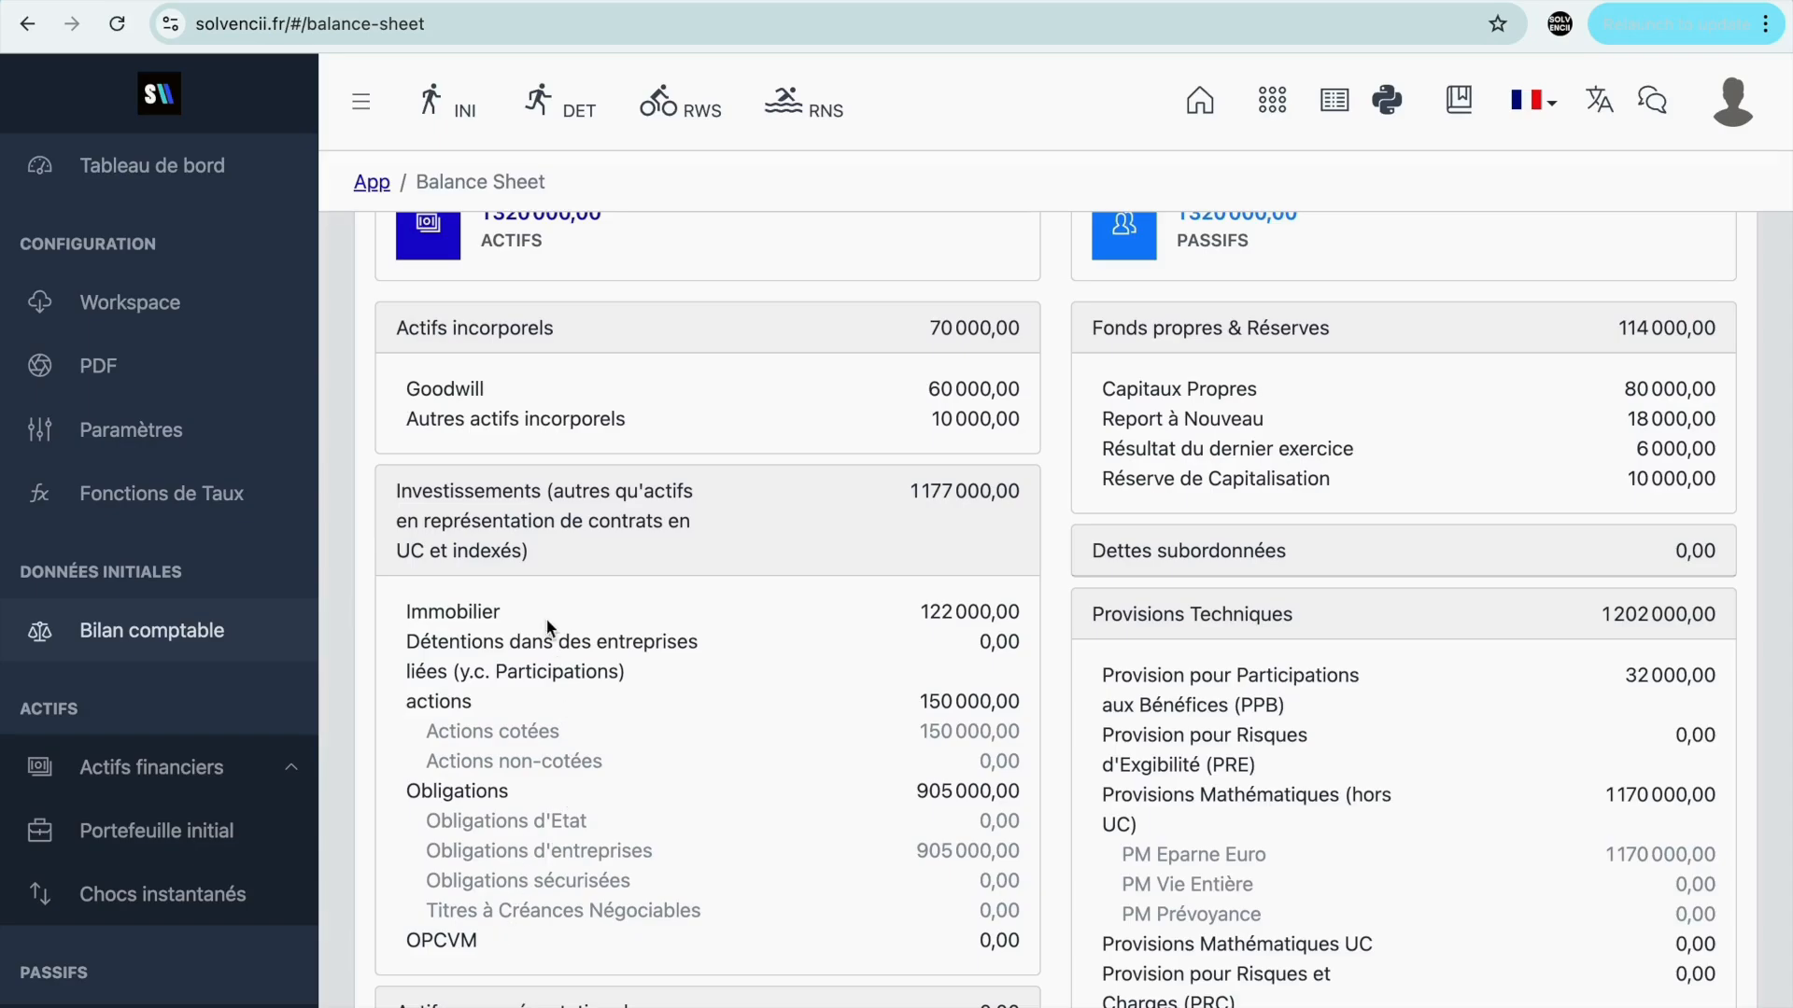
{"action": "scroll", "coordinate": [541, 614], "scroll_direction": "down", "scroll_amount": 1}
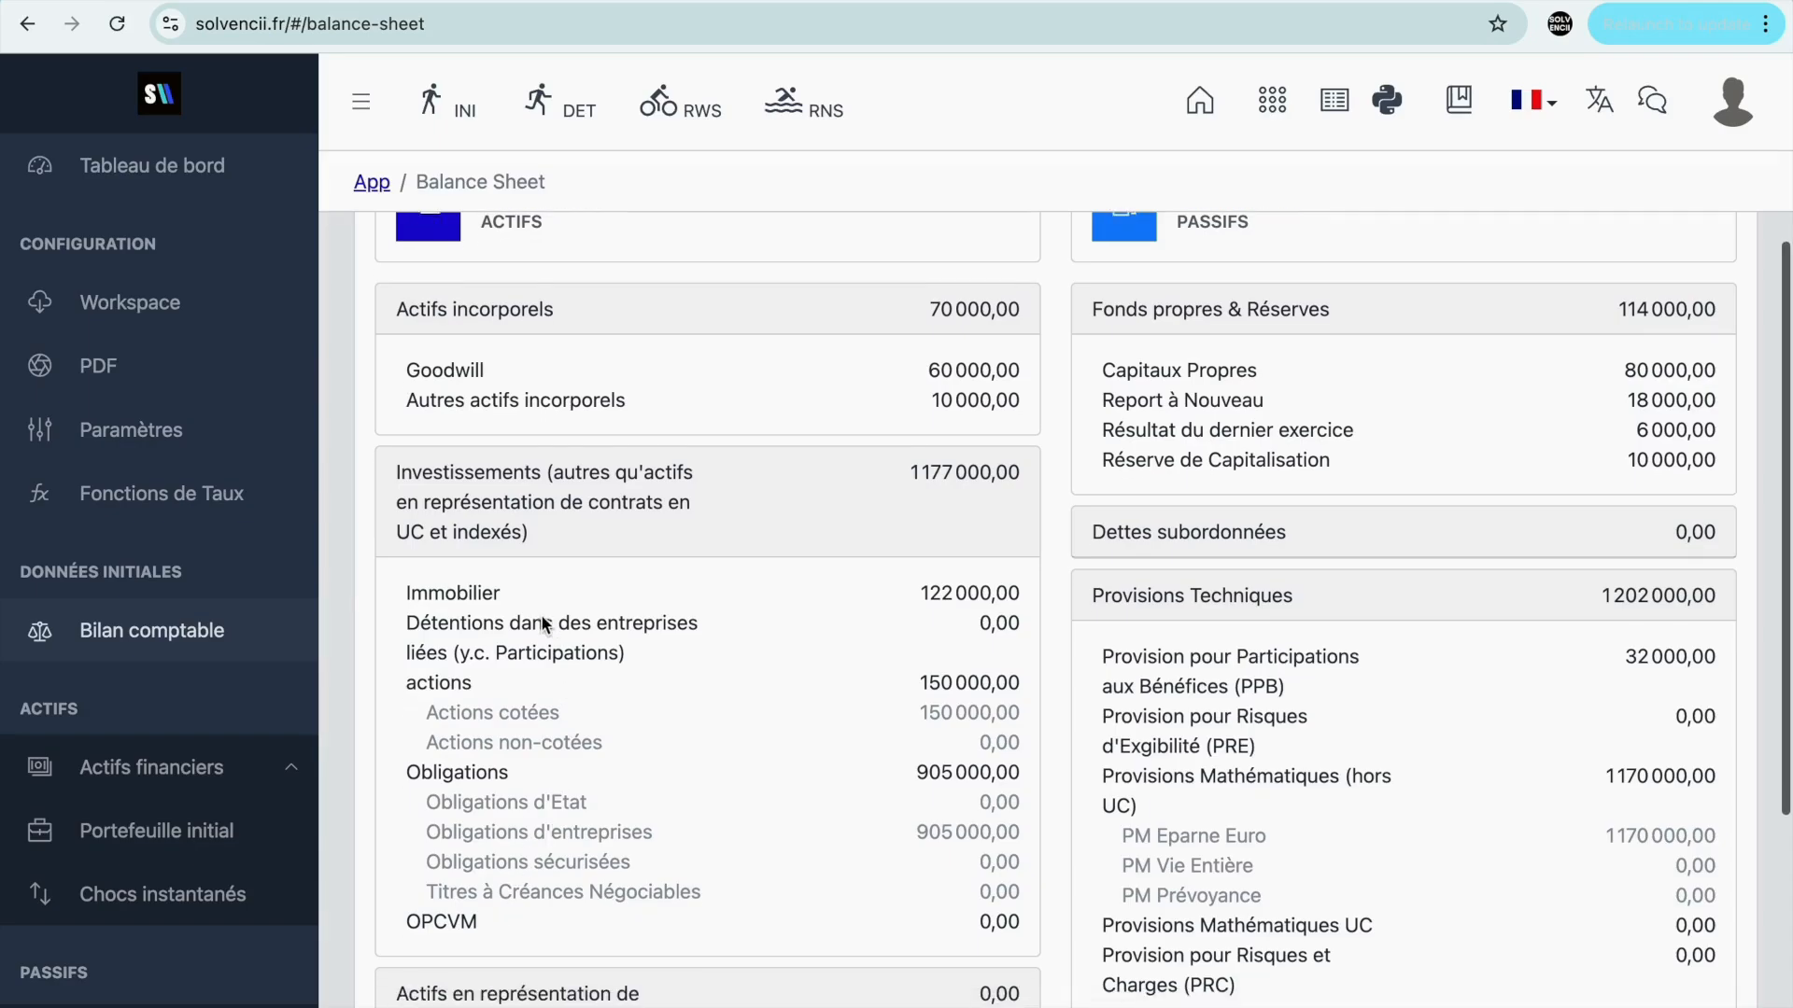
{"action": "scroll", "coordinate": [192, 628], "scroll_direction": "down", "scroll_amount": 2}
{"action": "left_click", "coordinate": [191, 633]}
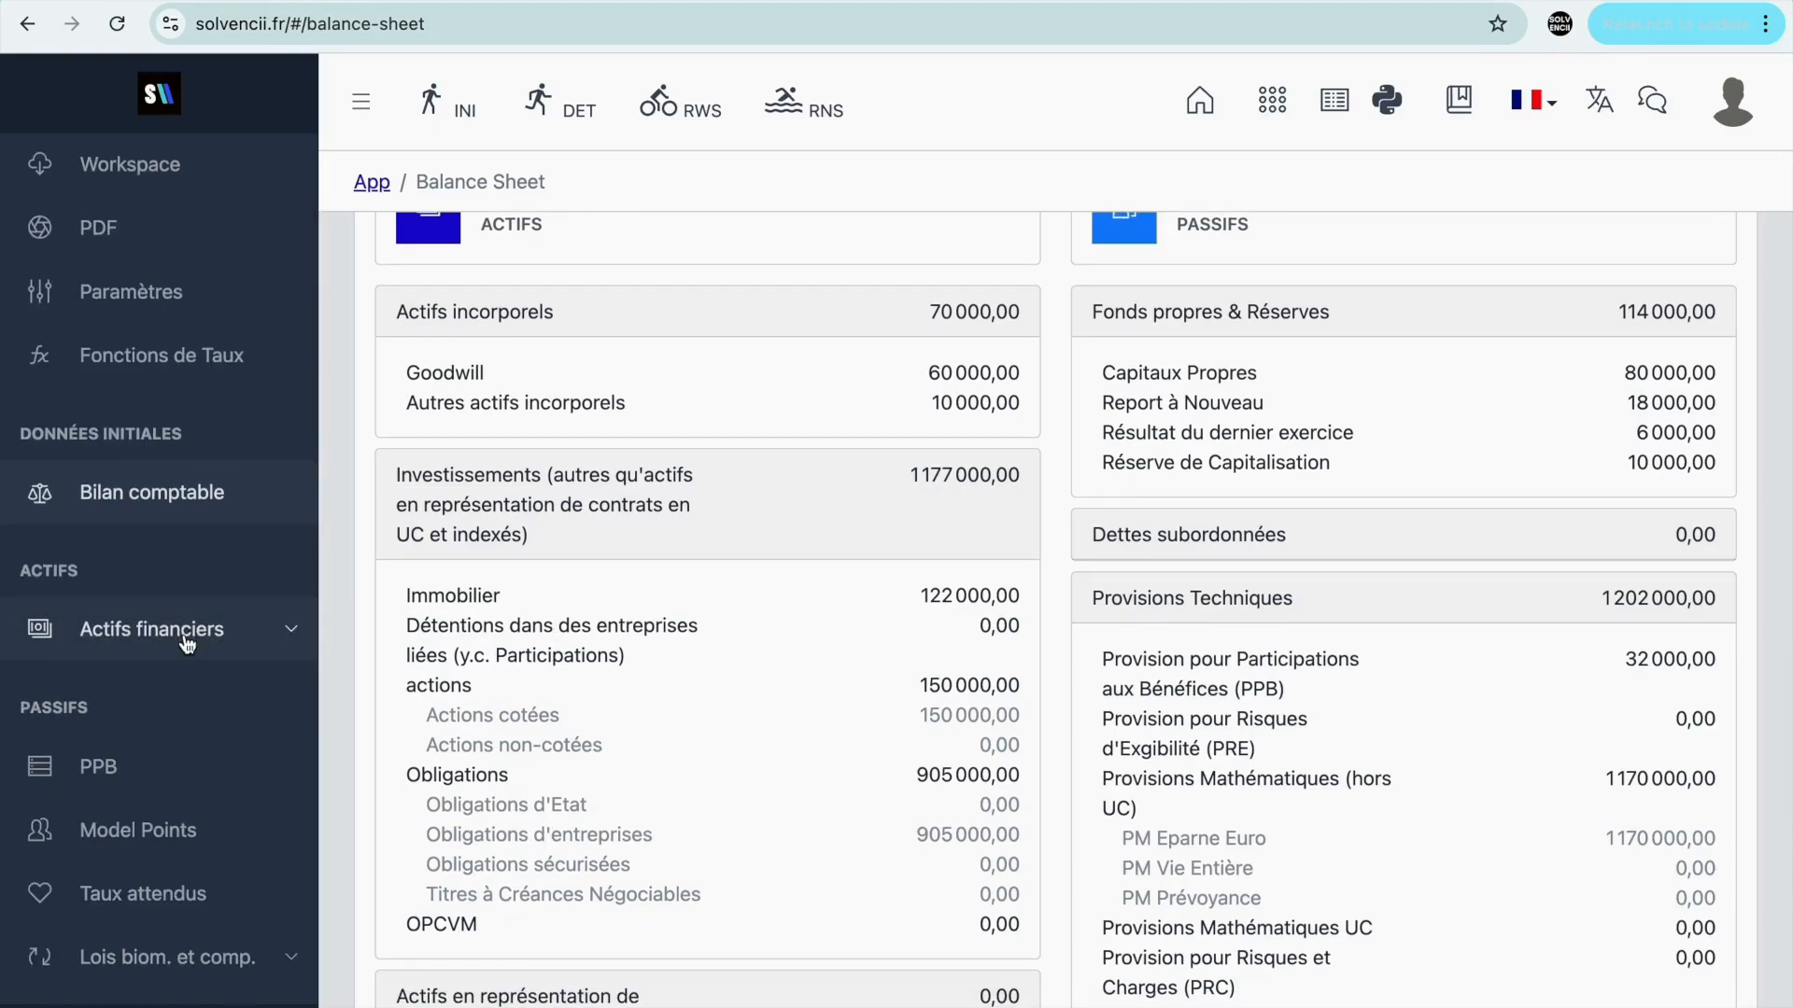
{"action": "left_click", "coordinate": [191, 655]}
{"action": "left_click", "coordinate": [190, 691]}
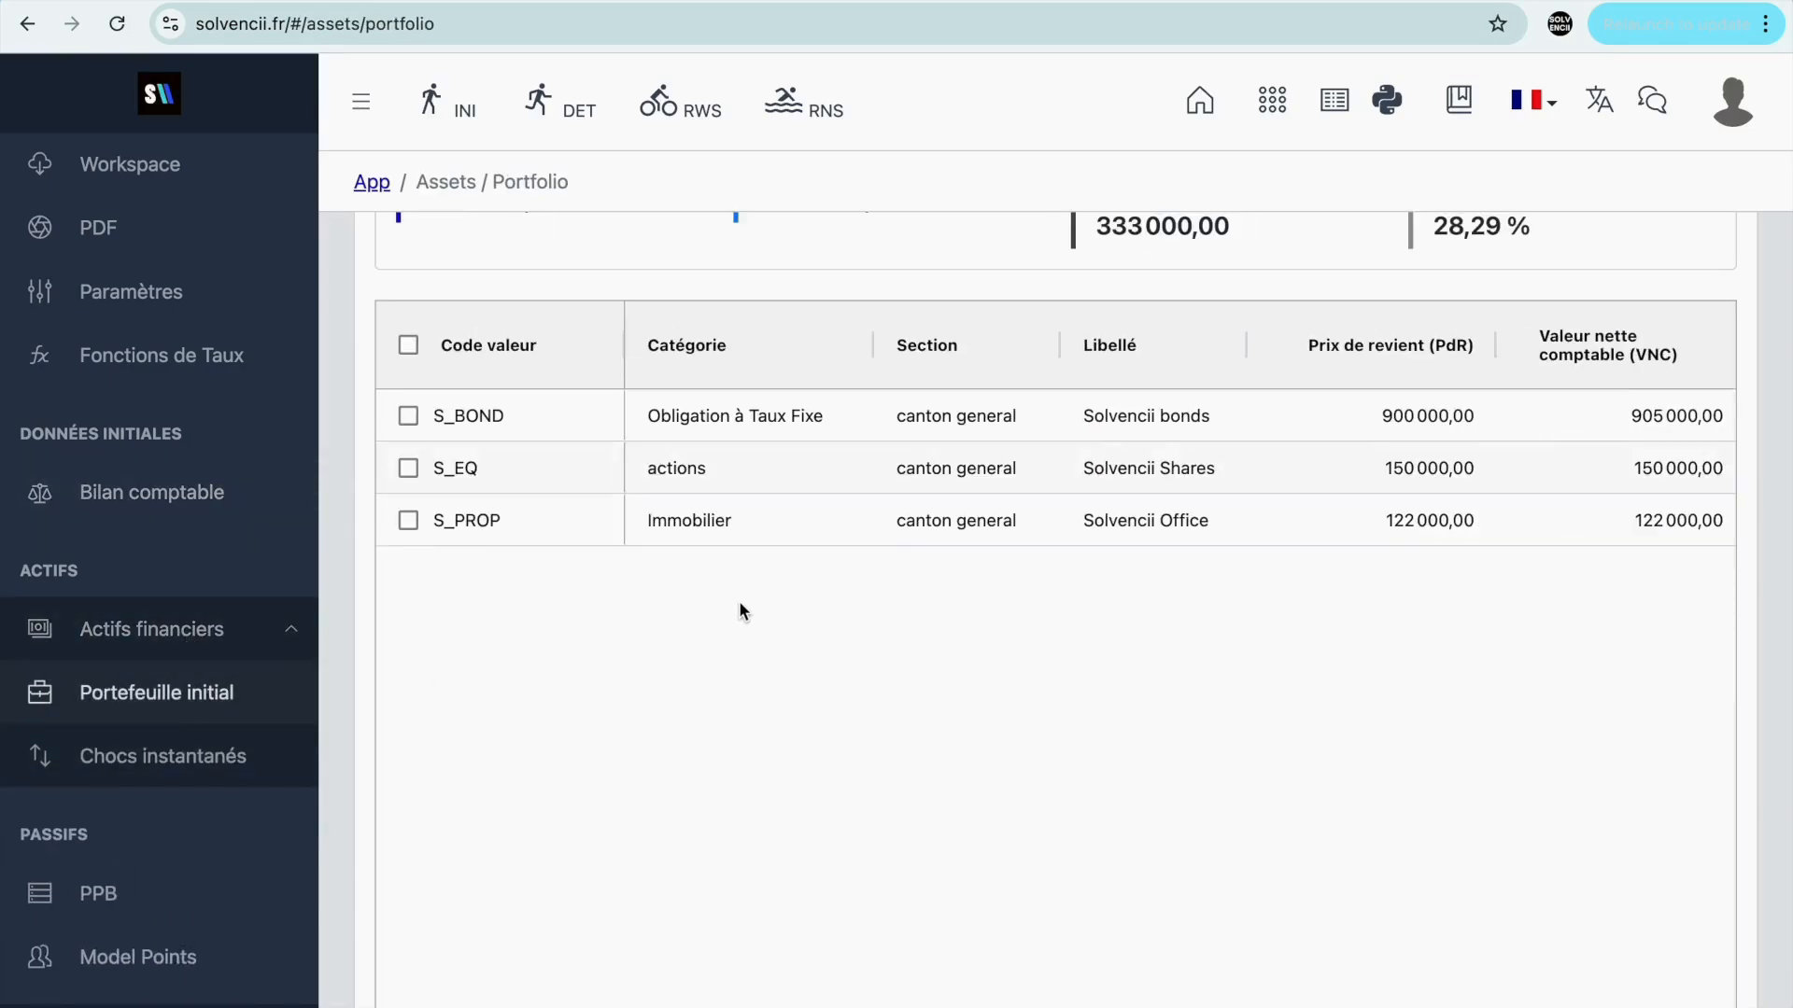
Step: Review the portfolio summary and the asset table's columns from category through to premium/discount (Surcote/décote)
{"action": "scroll", "coordinate": [755, 514], "scroll_direction": "up", "scroll_amount": 3}
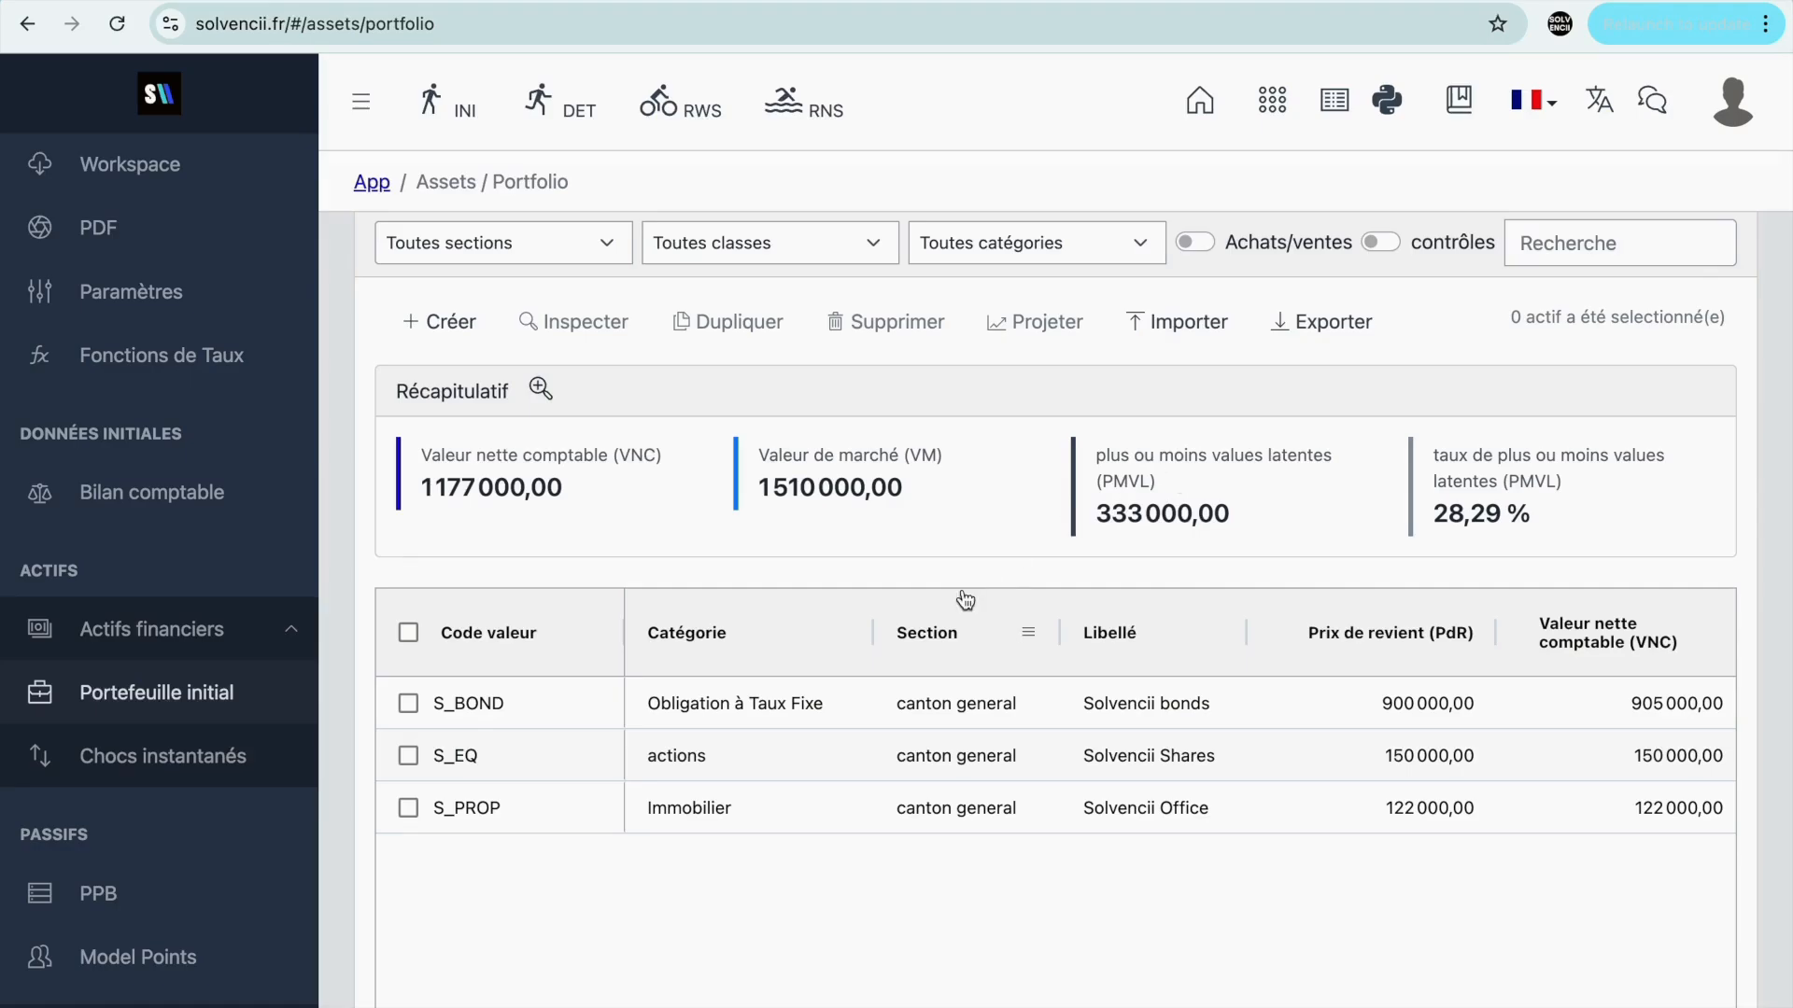
{"action": "scroll", "coordinate": [960, 596], "scroll_direction": "down", "scroll_amount": 1}
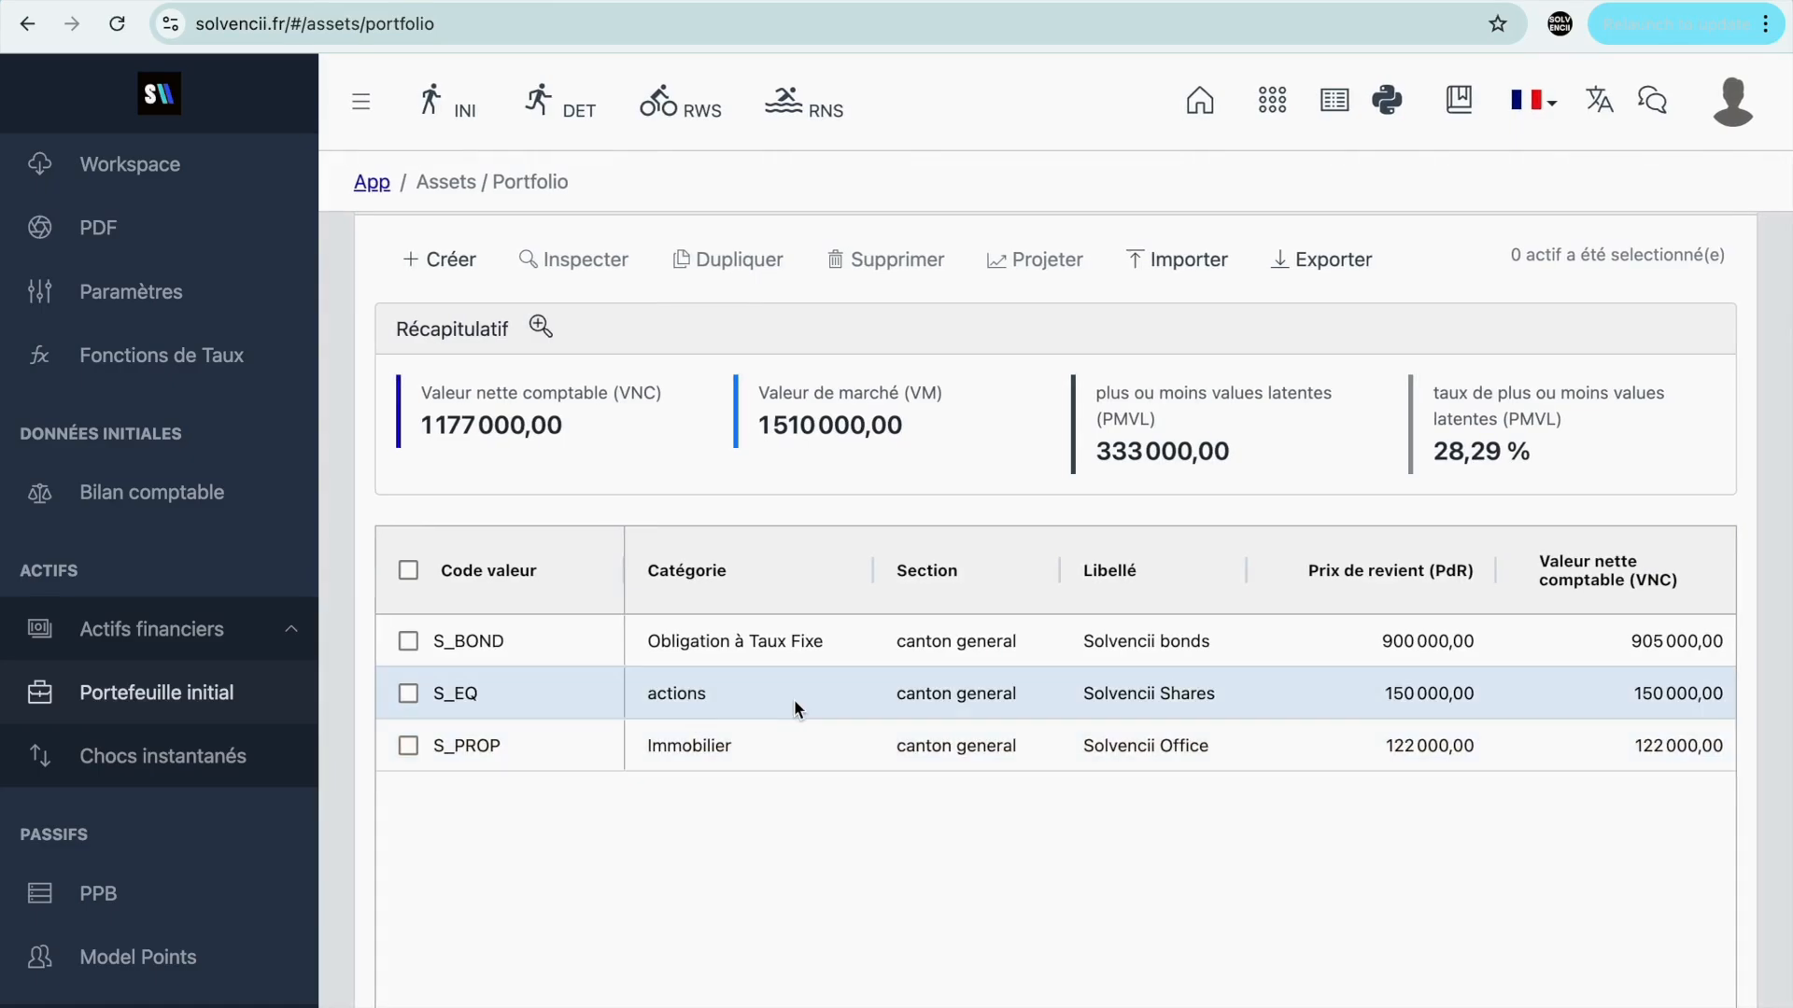
{"action": "scroll", "coordinate": [793, 710], "scroll_direction": "right", "scroll_amount": 10}
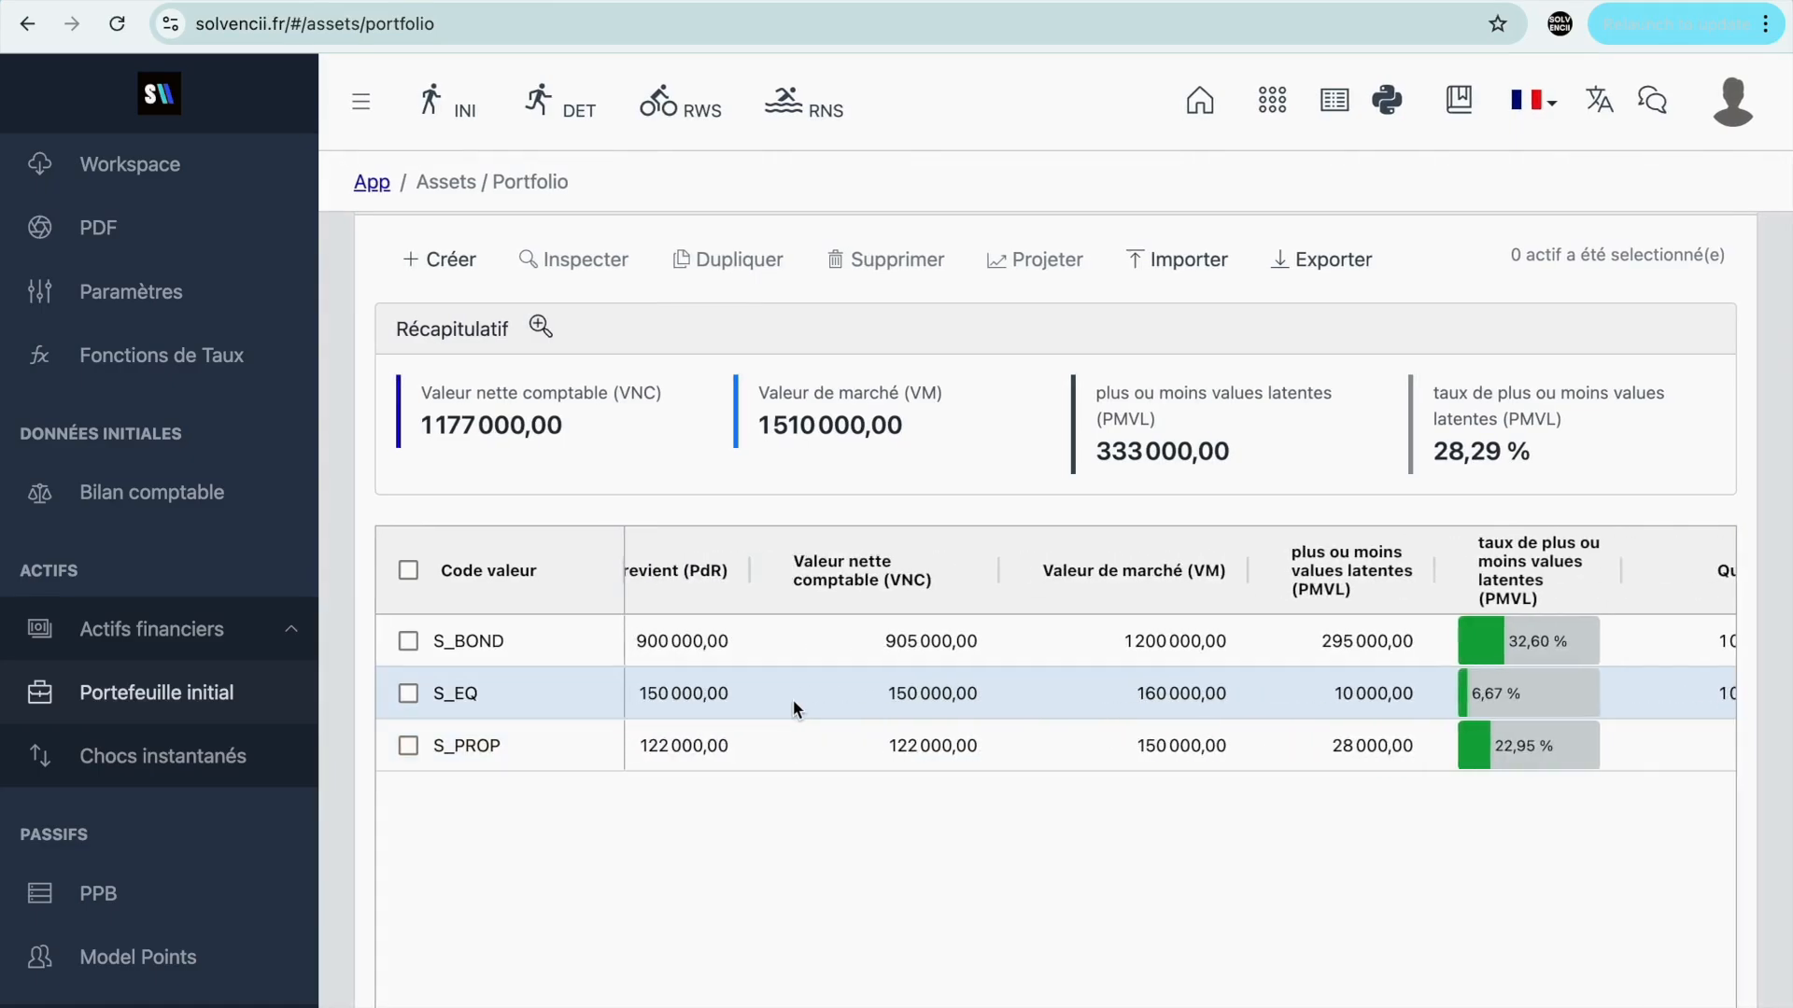
{"action": "scroll", "coordinate": [922, 658], "scroll_direction": "right", "scroll_amount": 5}
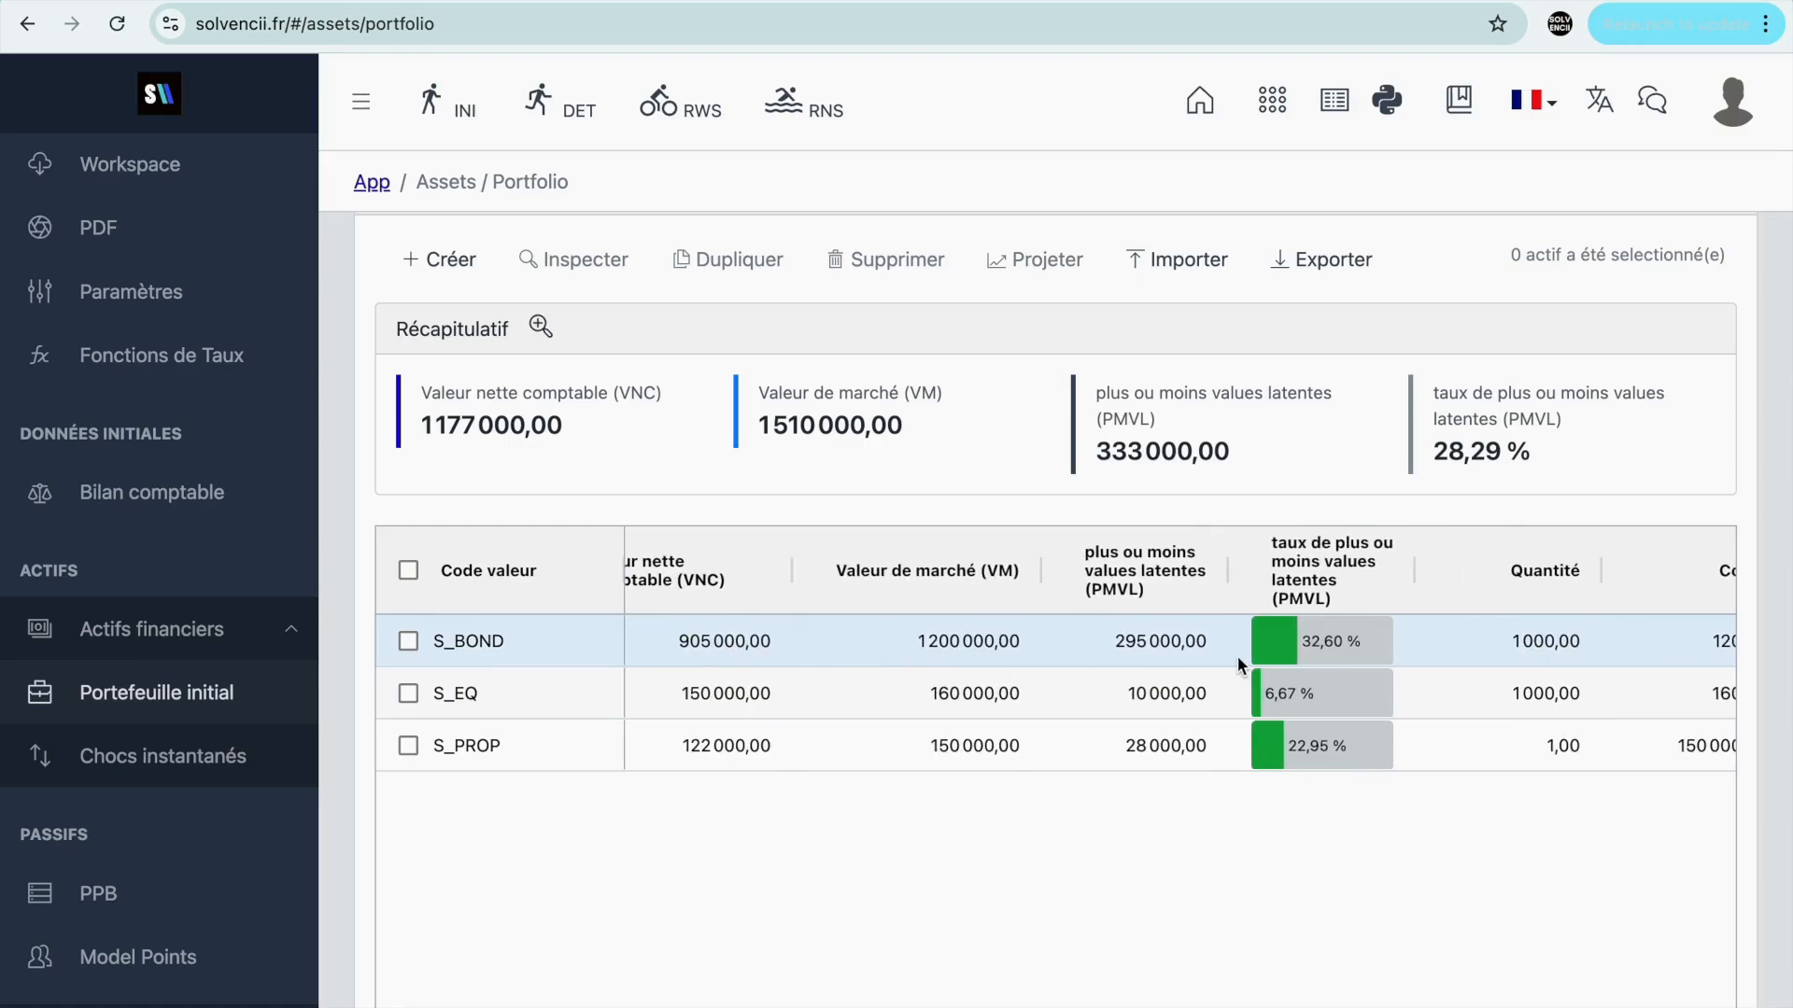
{"action": "scroll", "coordinate": [1237, 655], "scroll_direction": "right", "scroll_amount": 15}
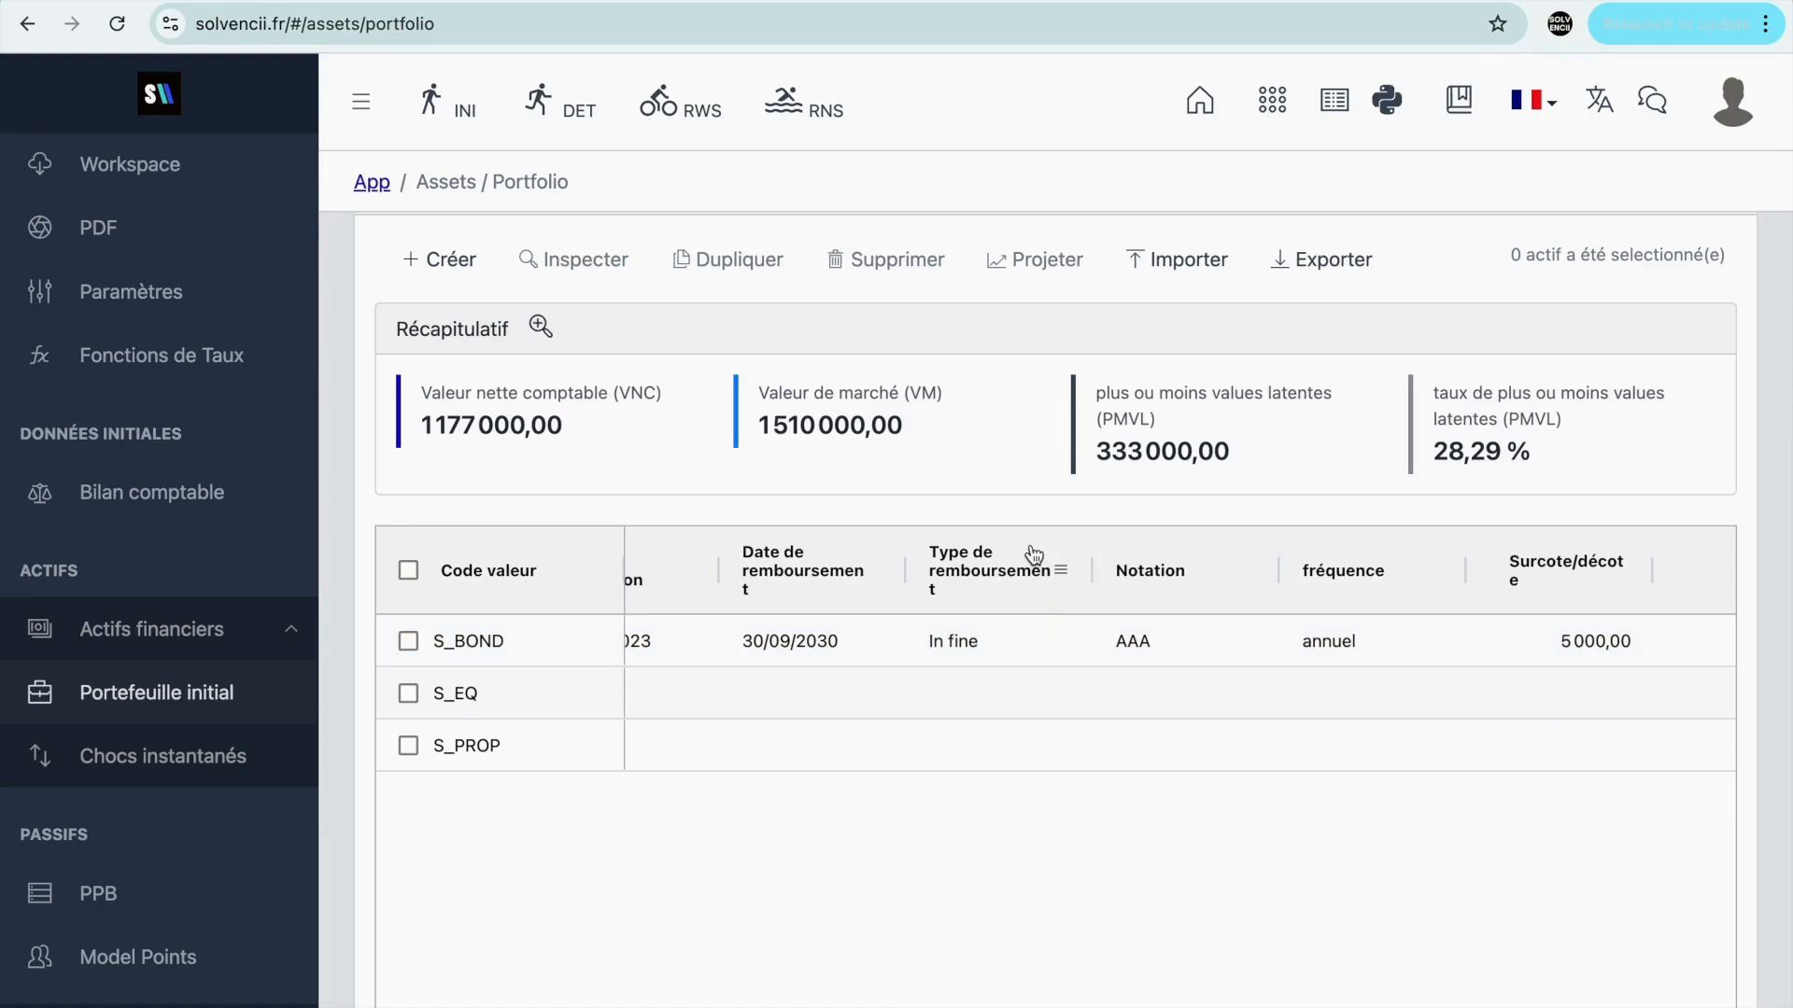
{"action": "left_click", "coordinate": [408, 570]}
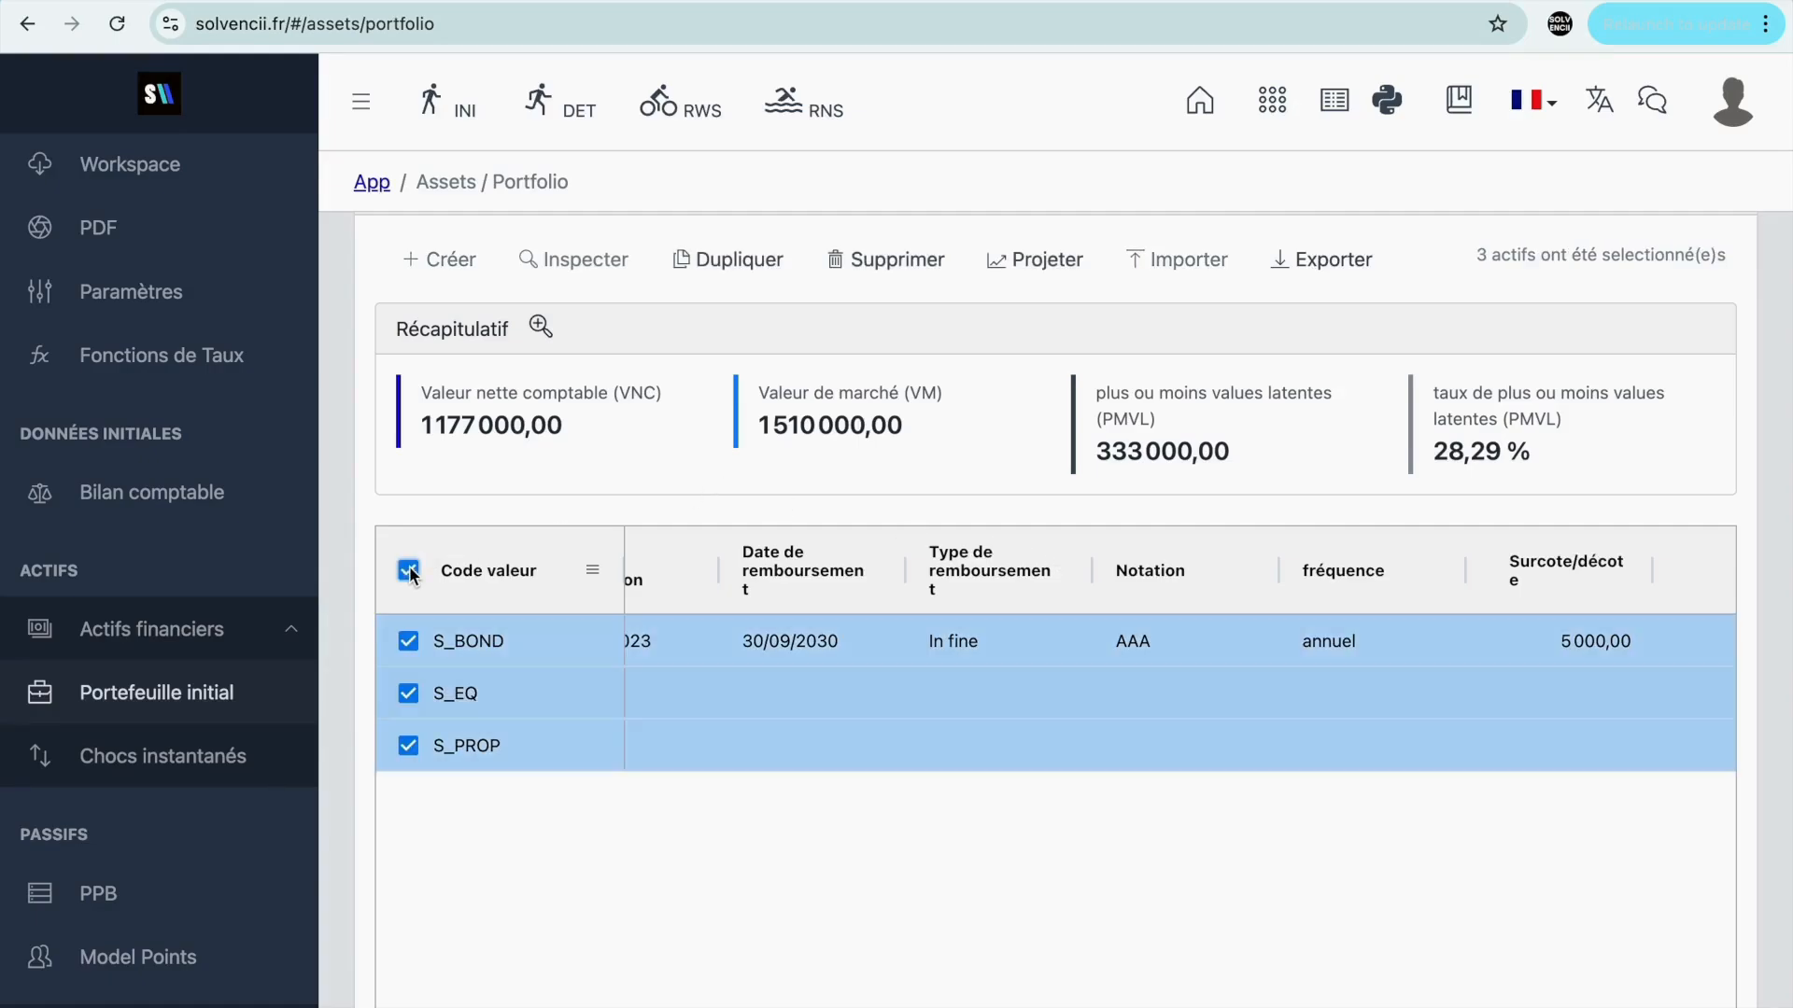
{"action": "left_click", "coordinate": [1027, 259]}
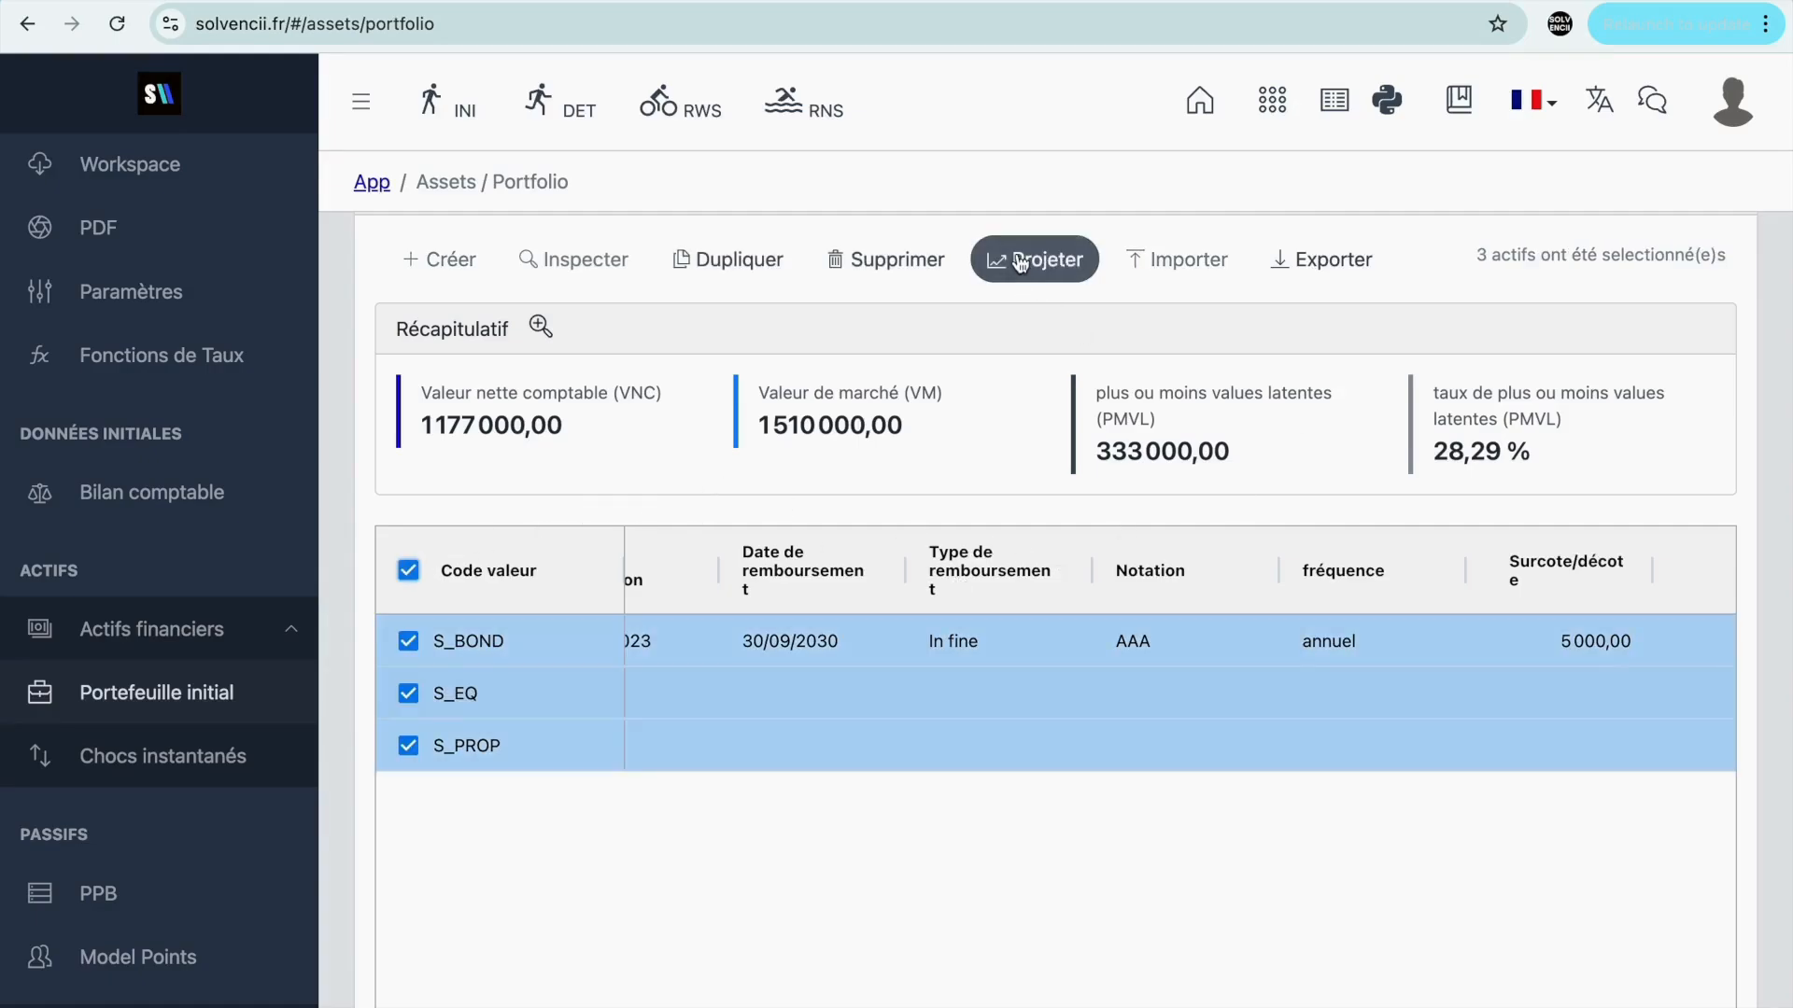
{"action": "left_click", "coordinate": [410, 572]}
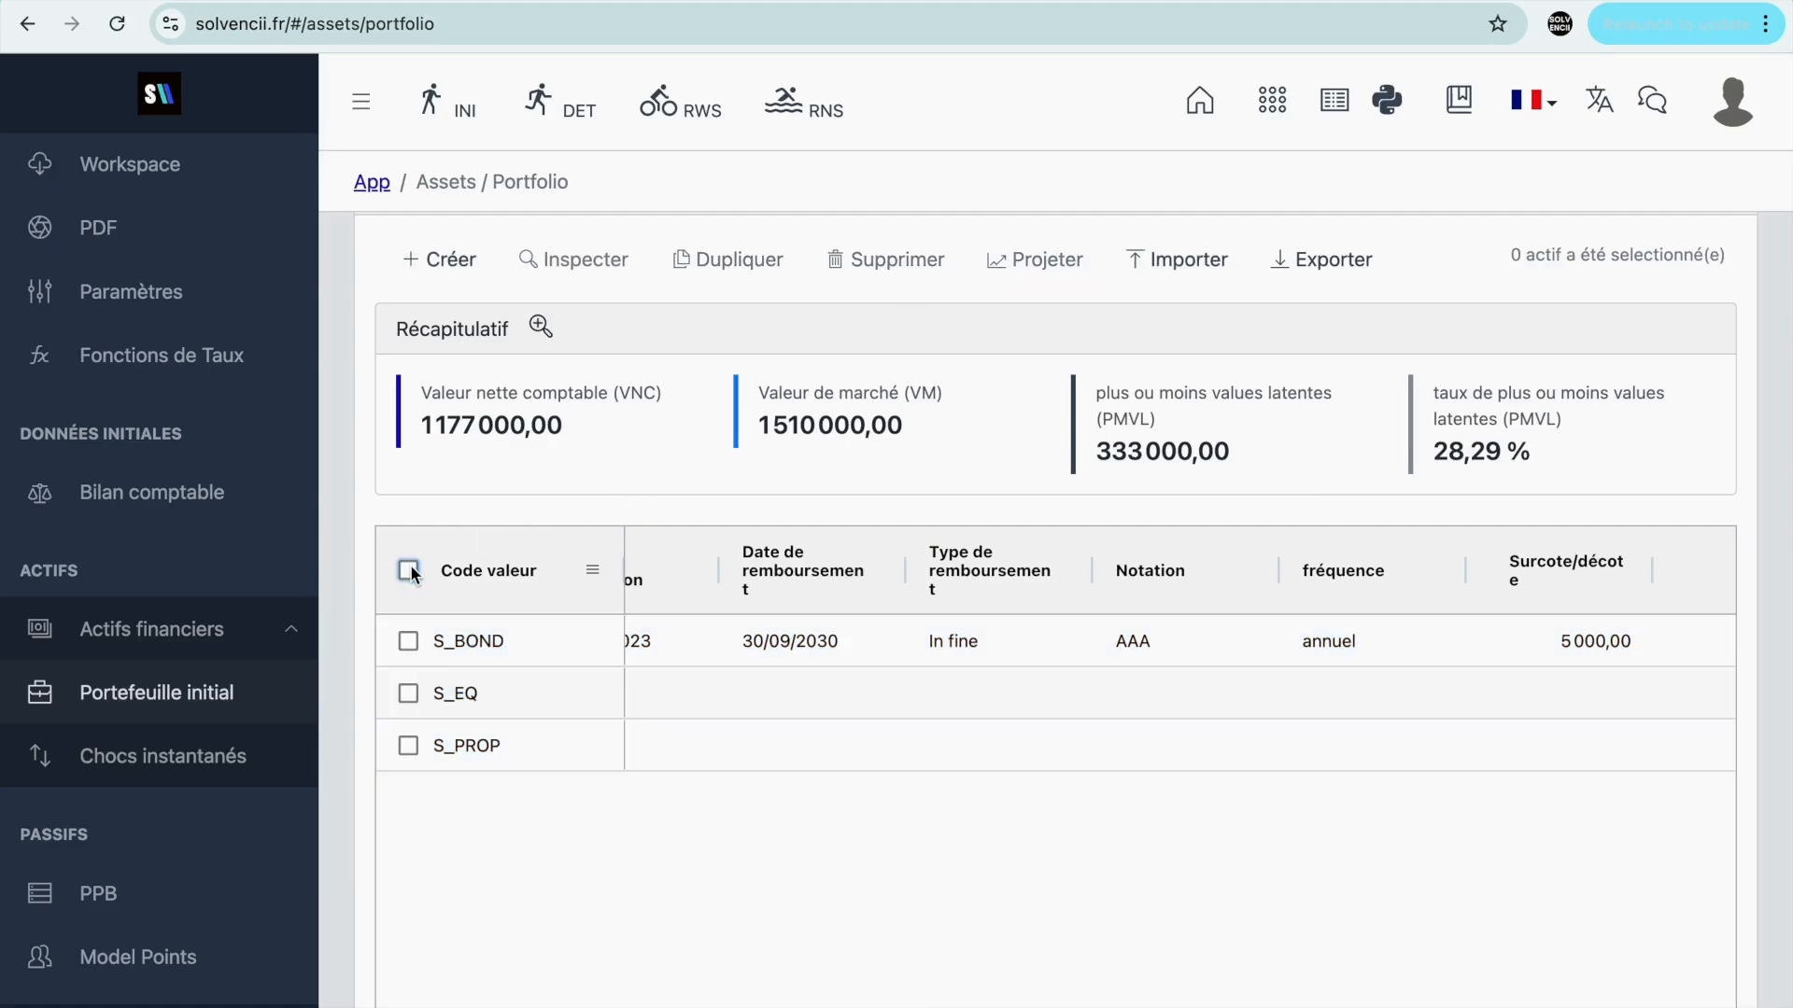
Step: Select only the S_BOND asset and inspect its record, reviewing the identity, S2 category and concentration risk fields
{"action": "left_click", "coordinate": [408, 640]}
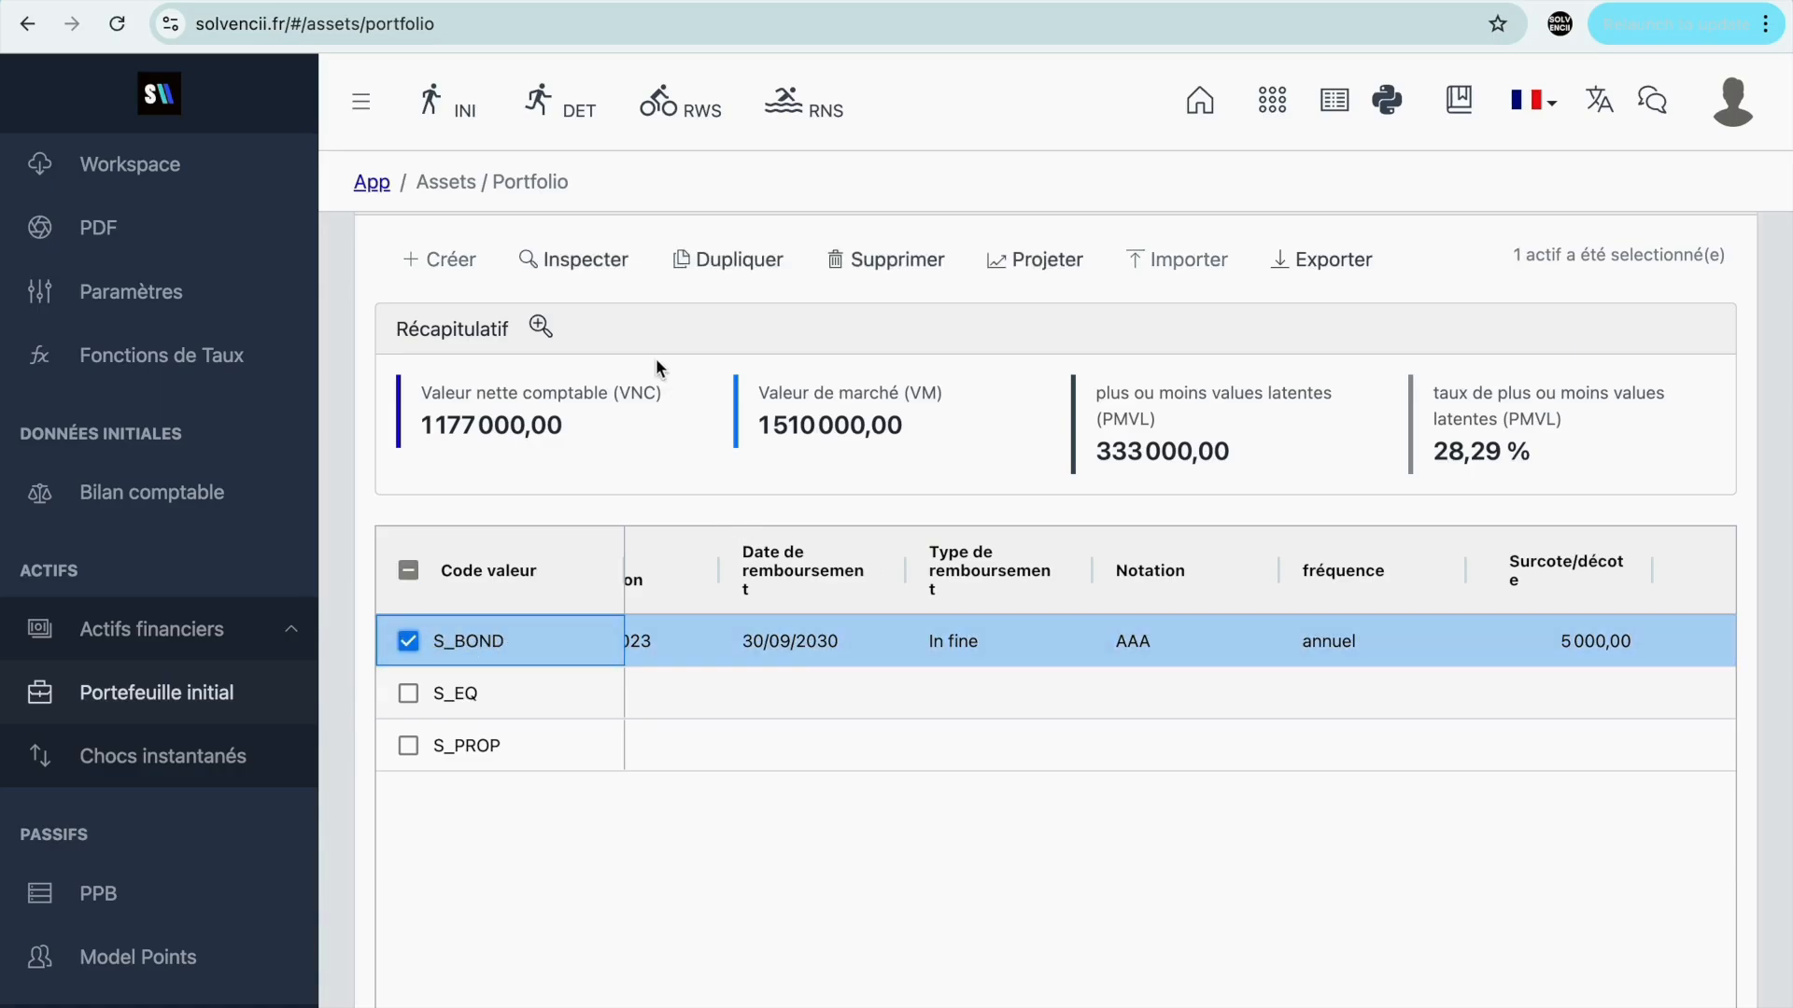
{"action": "left_click", "coordinate": [602, 280]}
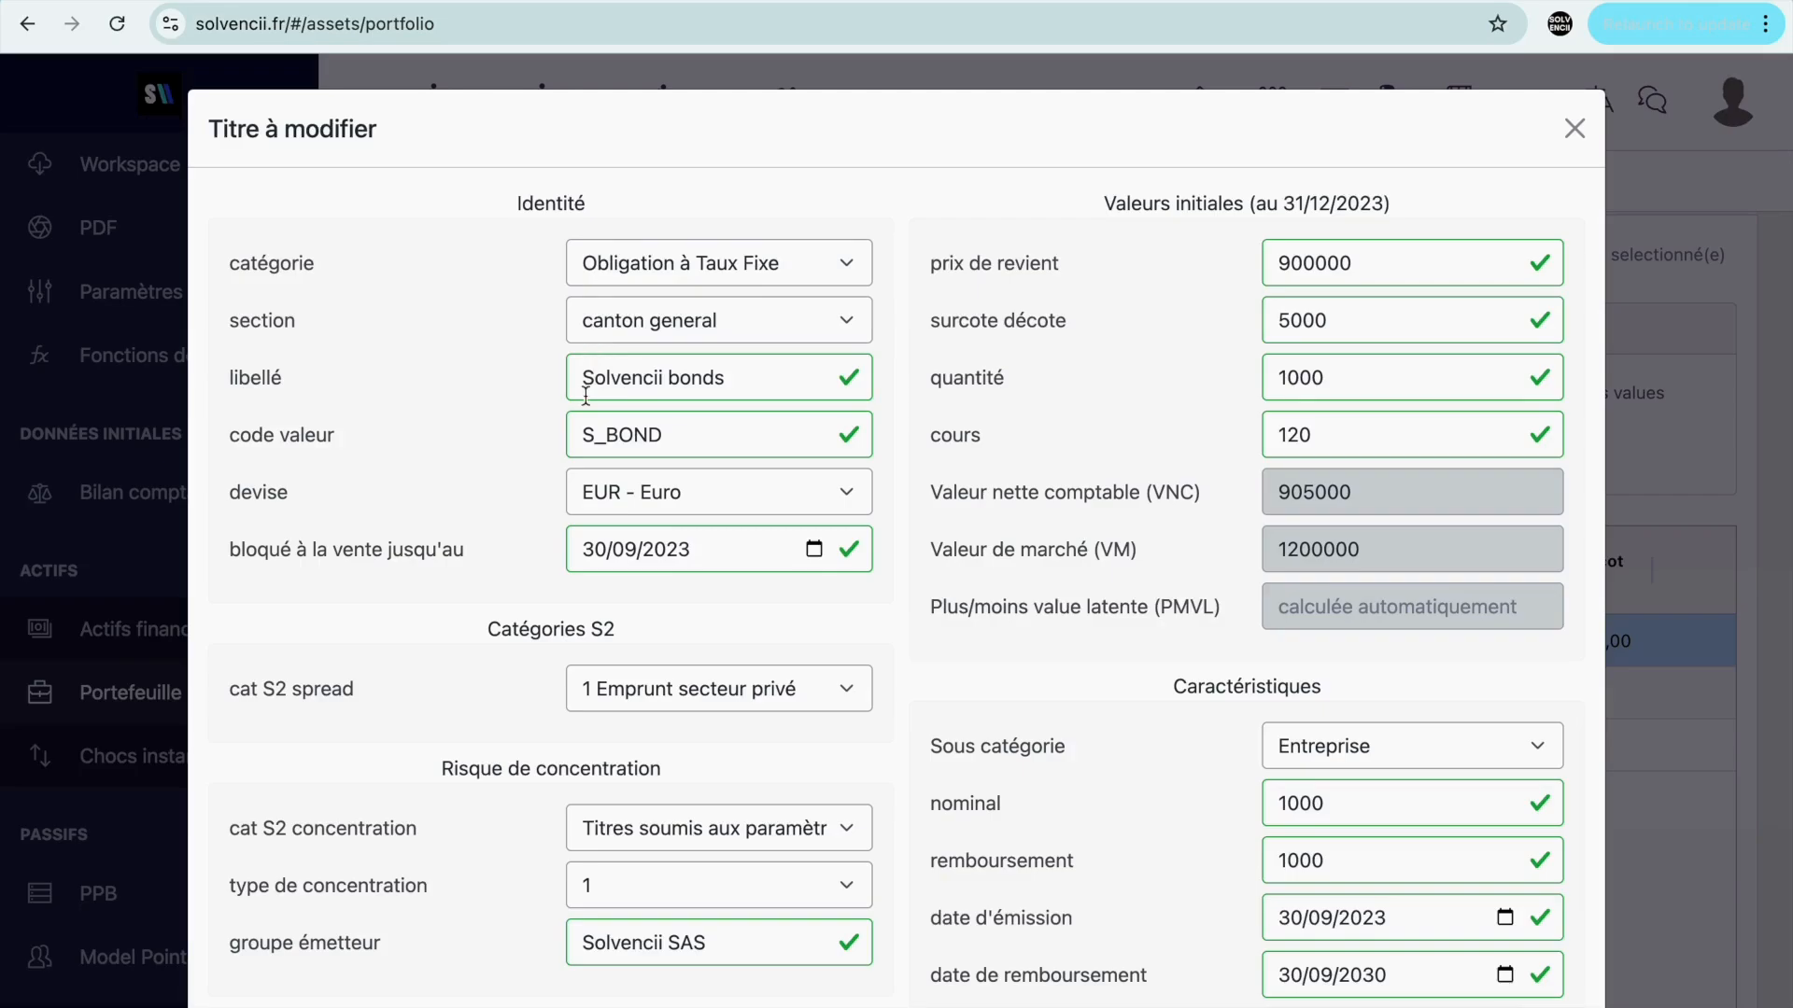
{"action": "scroll", "coordinate": [590, 390], "scroll_direction": "down", "scroll_amount": 3}
{"action": "scroll", "coordinate": [586, 396], "scroll_direction": "up", "scroll_amount": 3}
{"action": "scroll", "coordinate": [1408, 652], "scroll_direction": "down", "scroll_amount": 1}
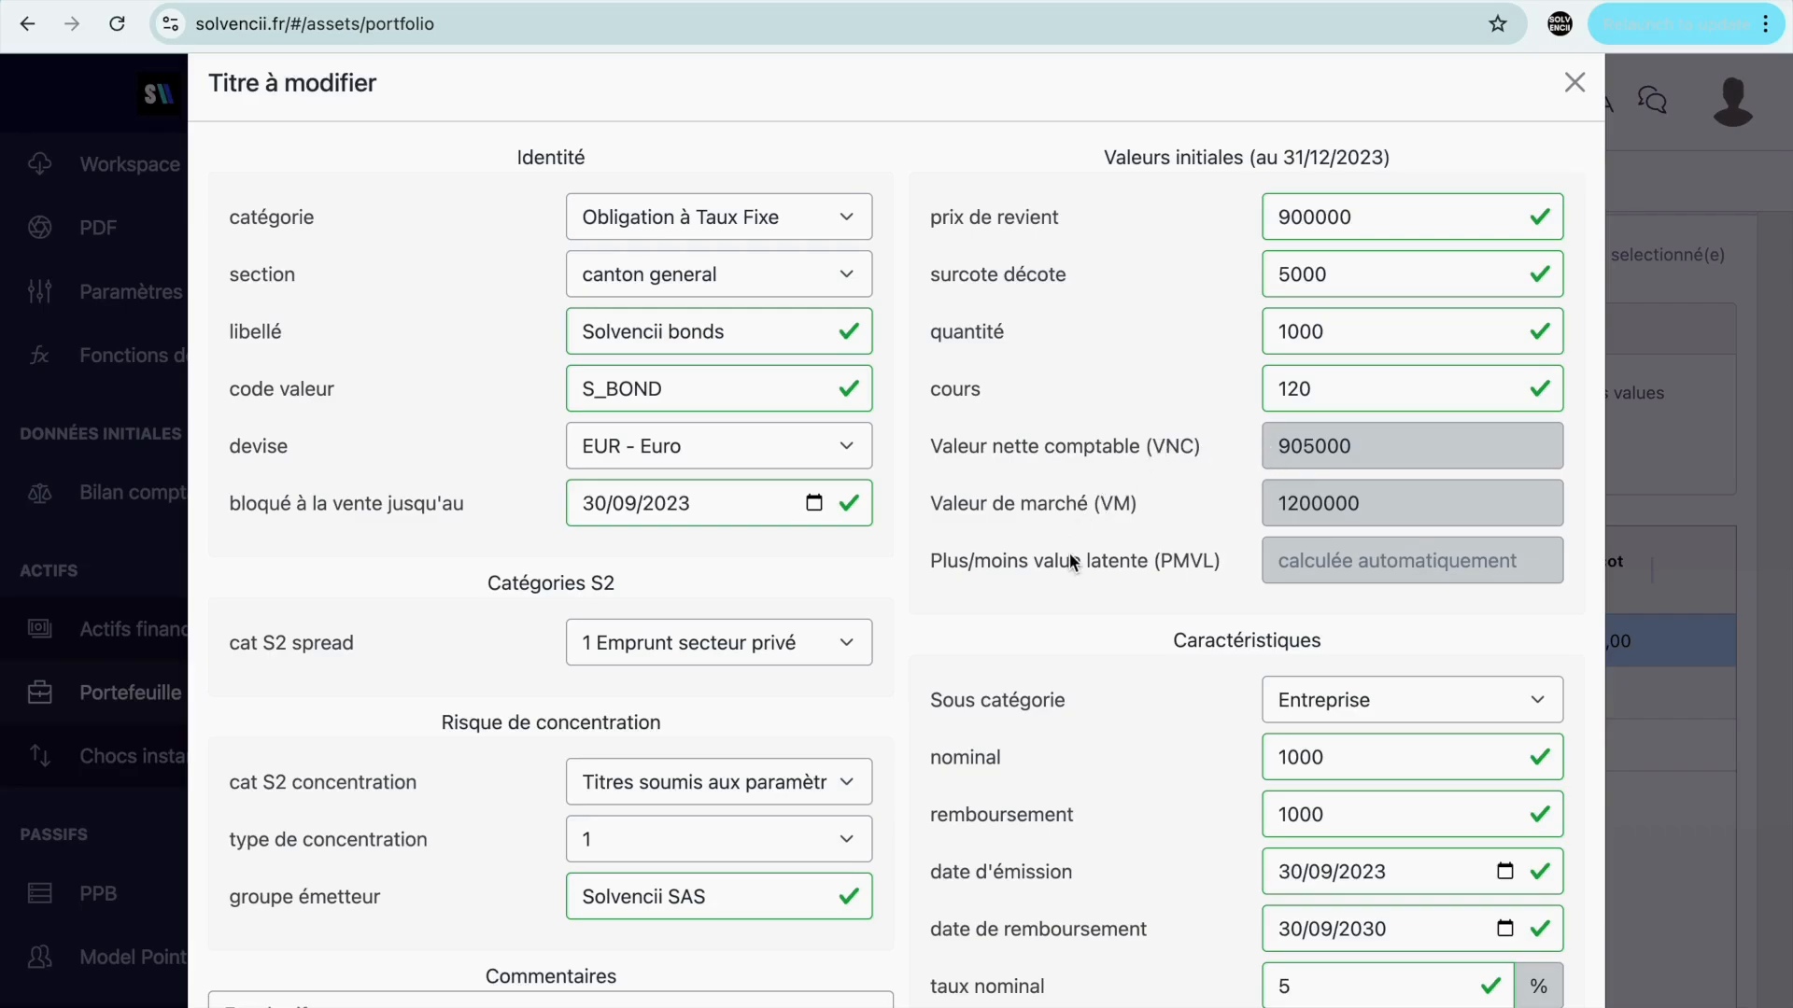
Step: Examine the bond's characteristics from sub-category to rating, and check the options for its coupon frequency
{"action": "scroll", "coordinate": [1100, 560], "scroll_direction": "down", "scroll_amount": 3}
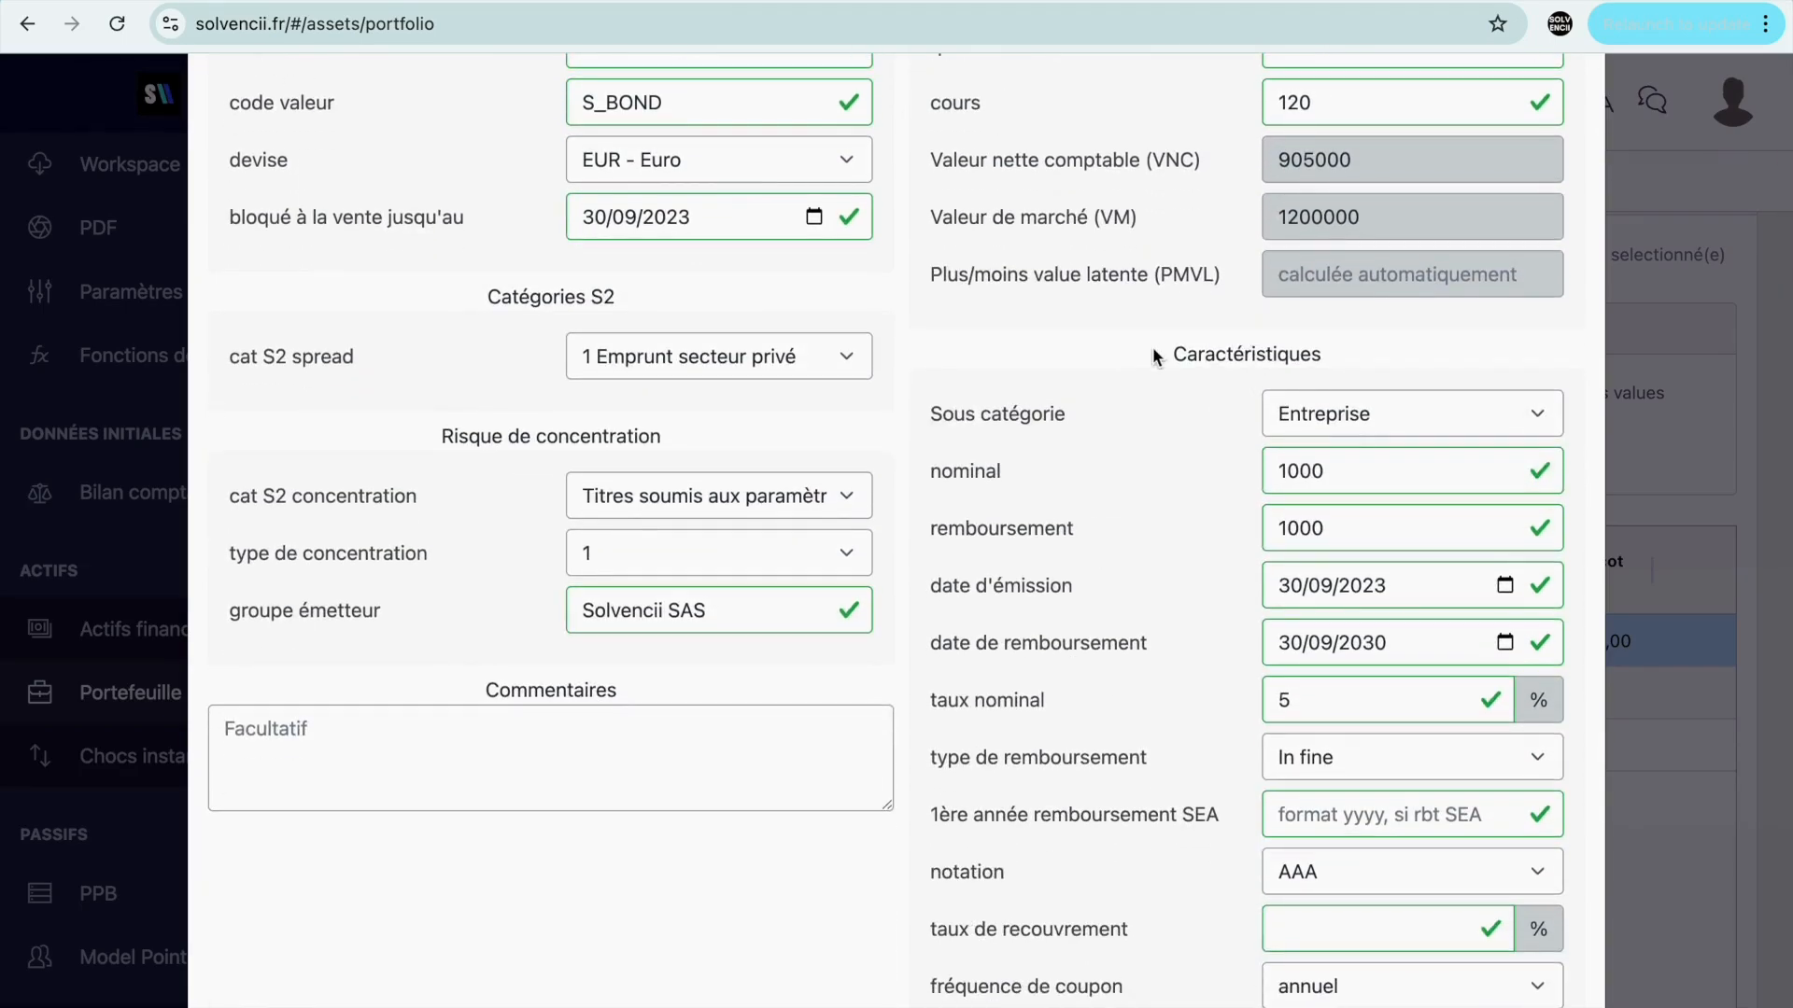
{"action": "scroll", "coordinate": [1251, 359], "scroll_direction": "down", "scroll_amount": 1}
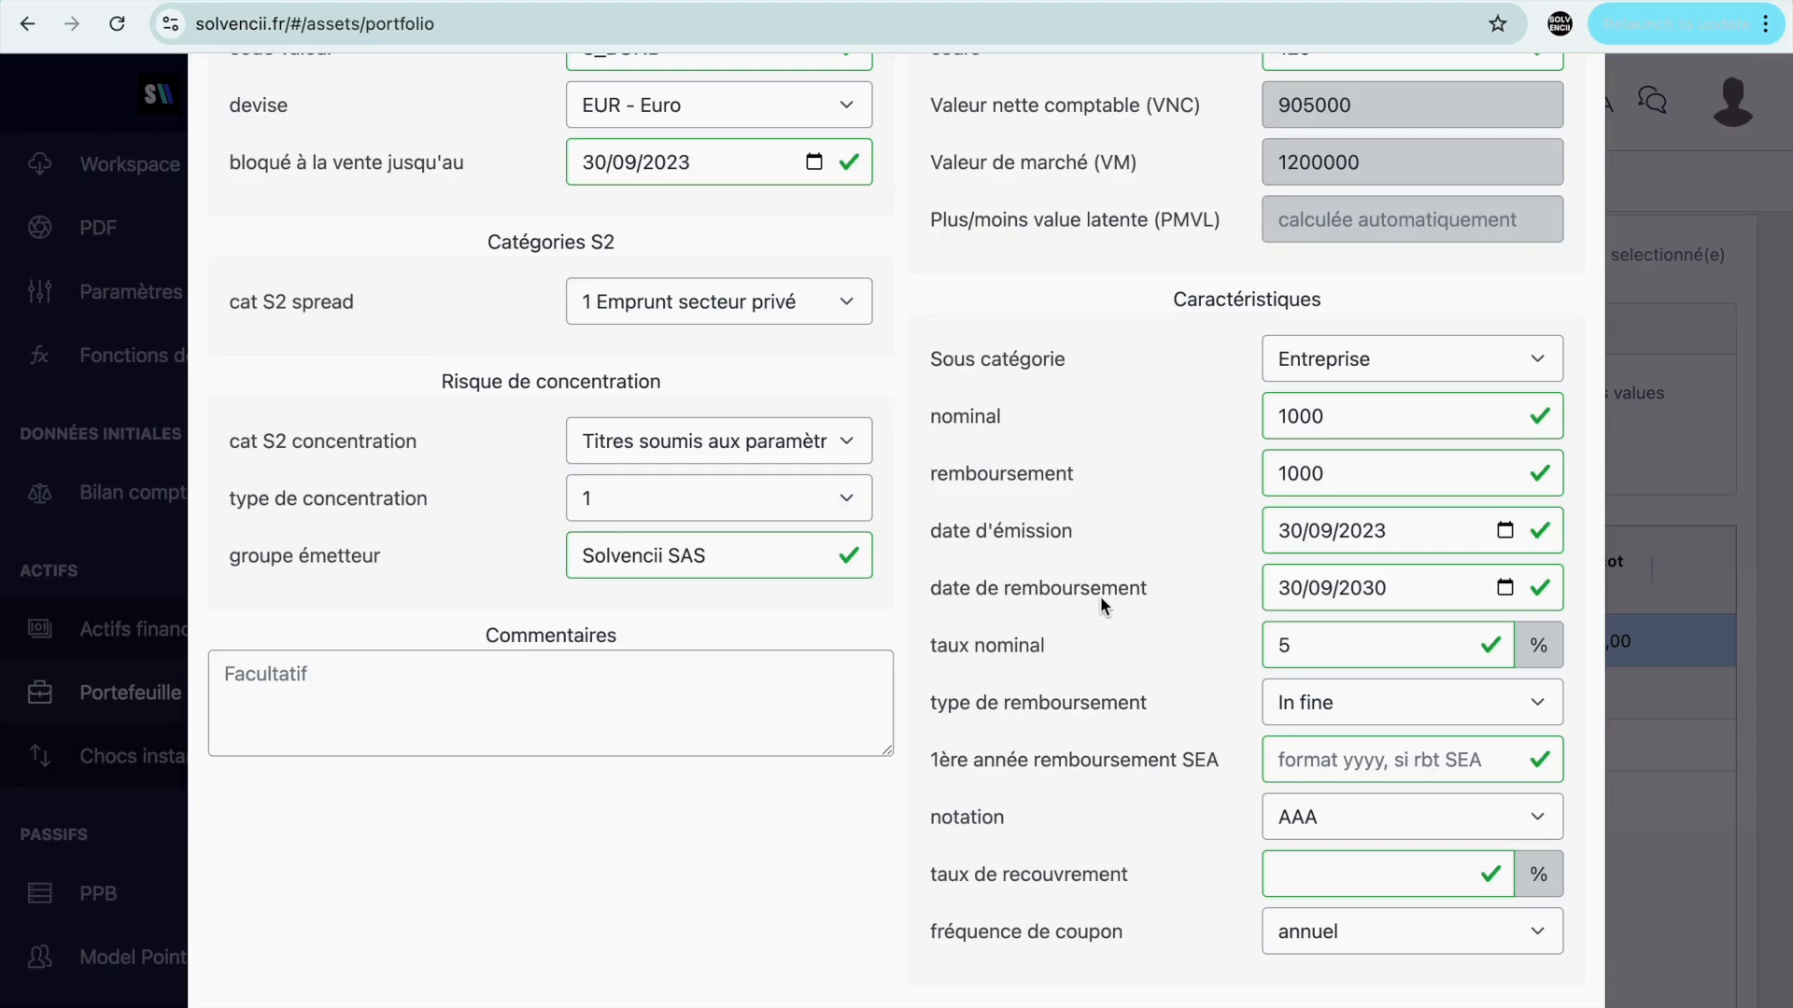
{"action": "scroll", "coordinate": [1100, 596], "scroll_direction": "down", "scroll_amount": 1}
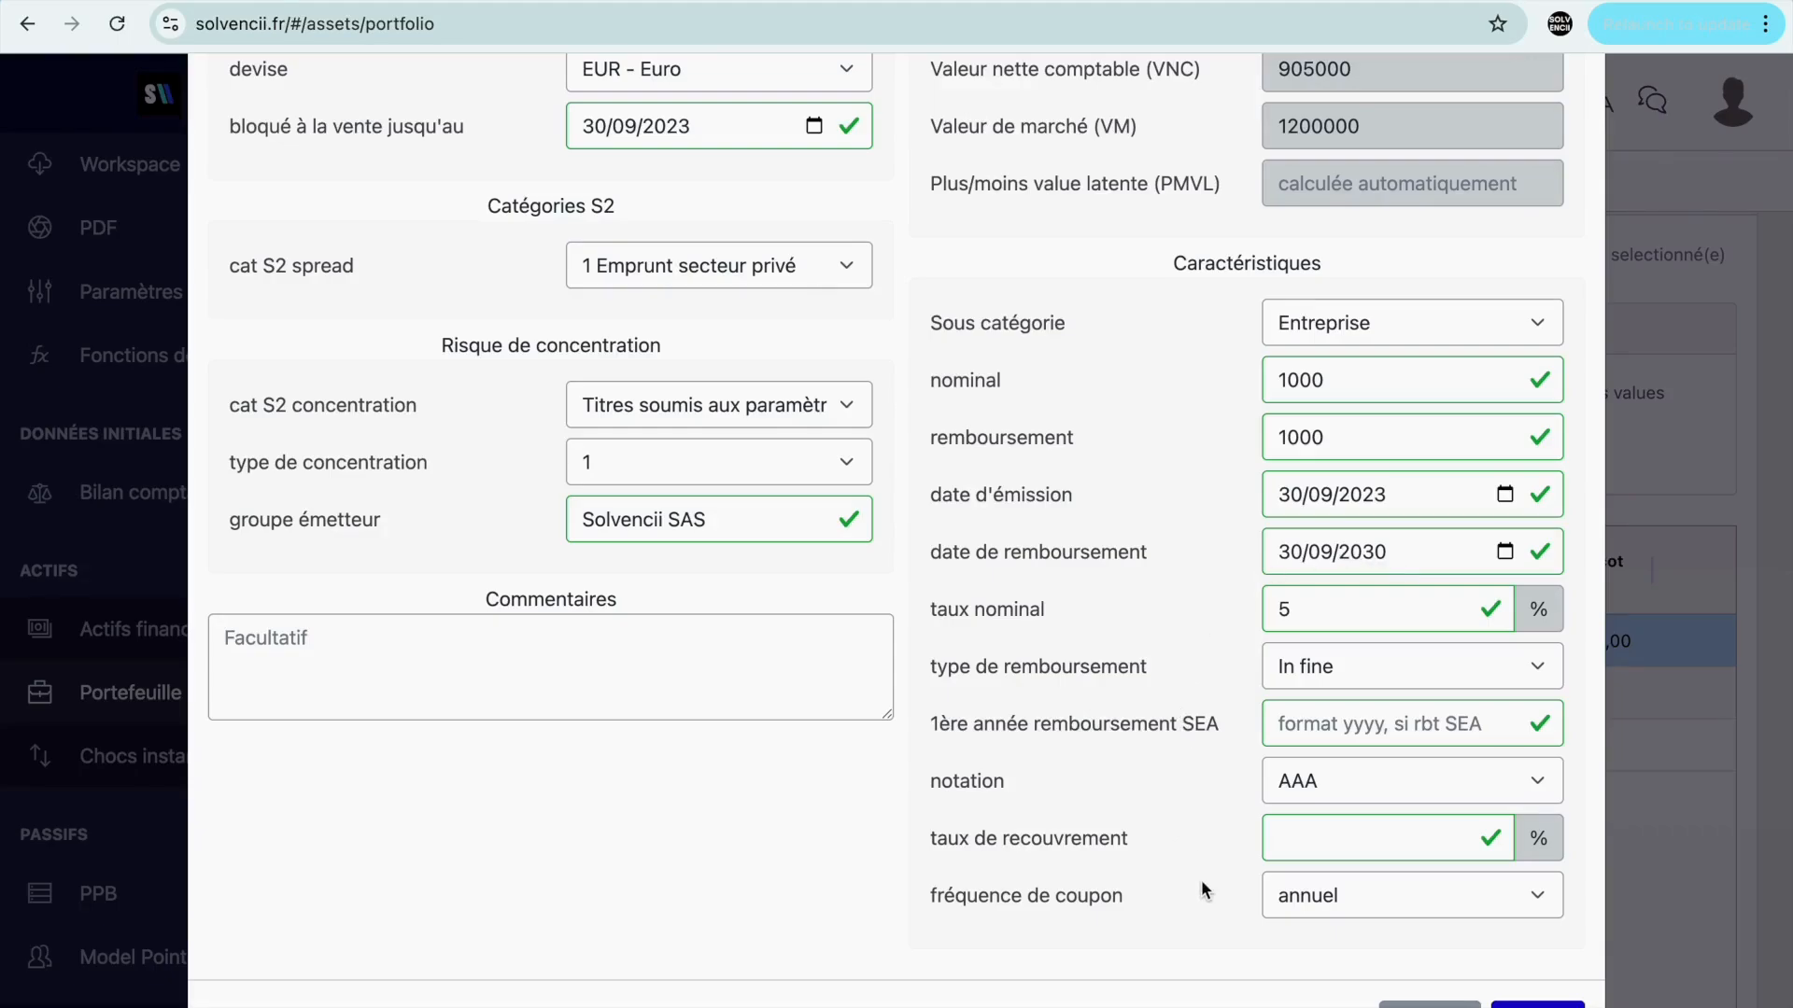
{"action": "left_click", "coordinate": [1367, 897]}
{"action": "left_click", "coordinate": [1367, 898]}
{"action": "scroll", "coordinate": [1157, 724], "scroll_direction": "up", "scroll_amount": 4}
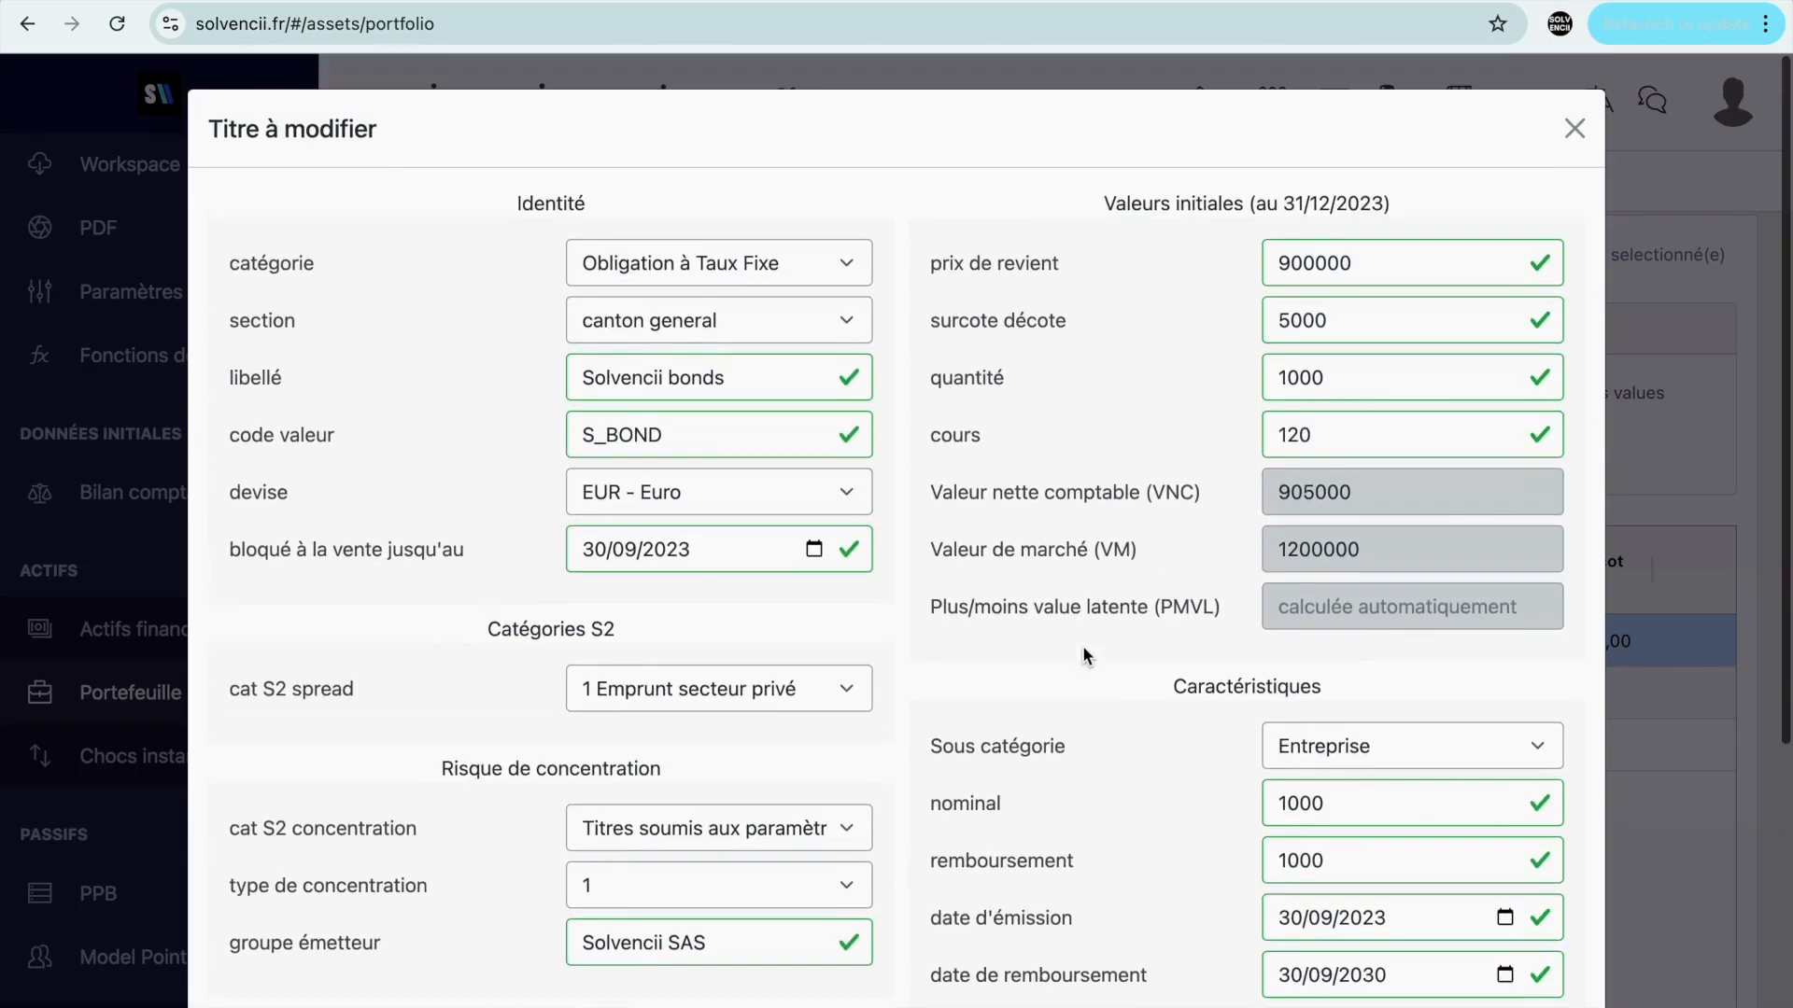
Step: Recheck the bond's initial values against its characteristics and close the record without editing it
{"action": "scroll", "coordinate": [1217, 742], "scroll_direction": "down", "scroll_amount": 1}
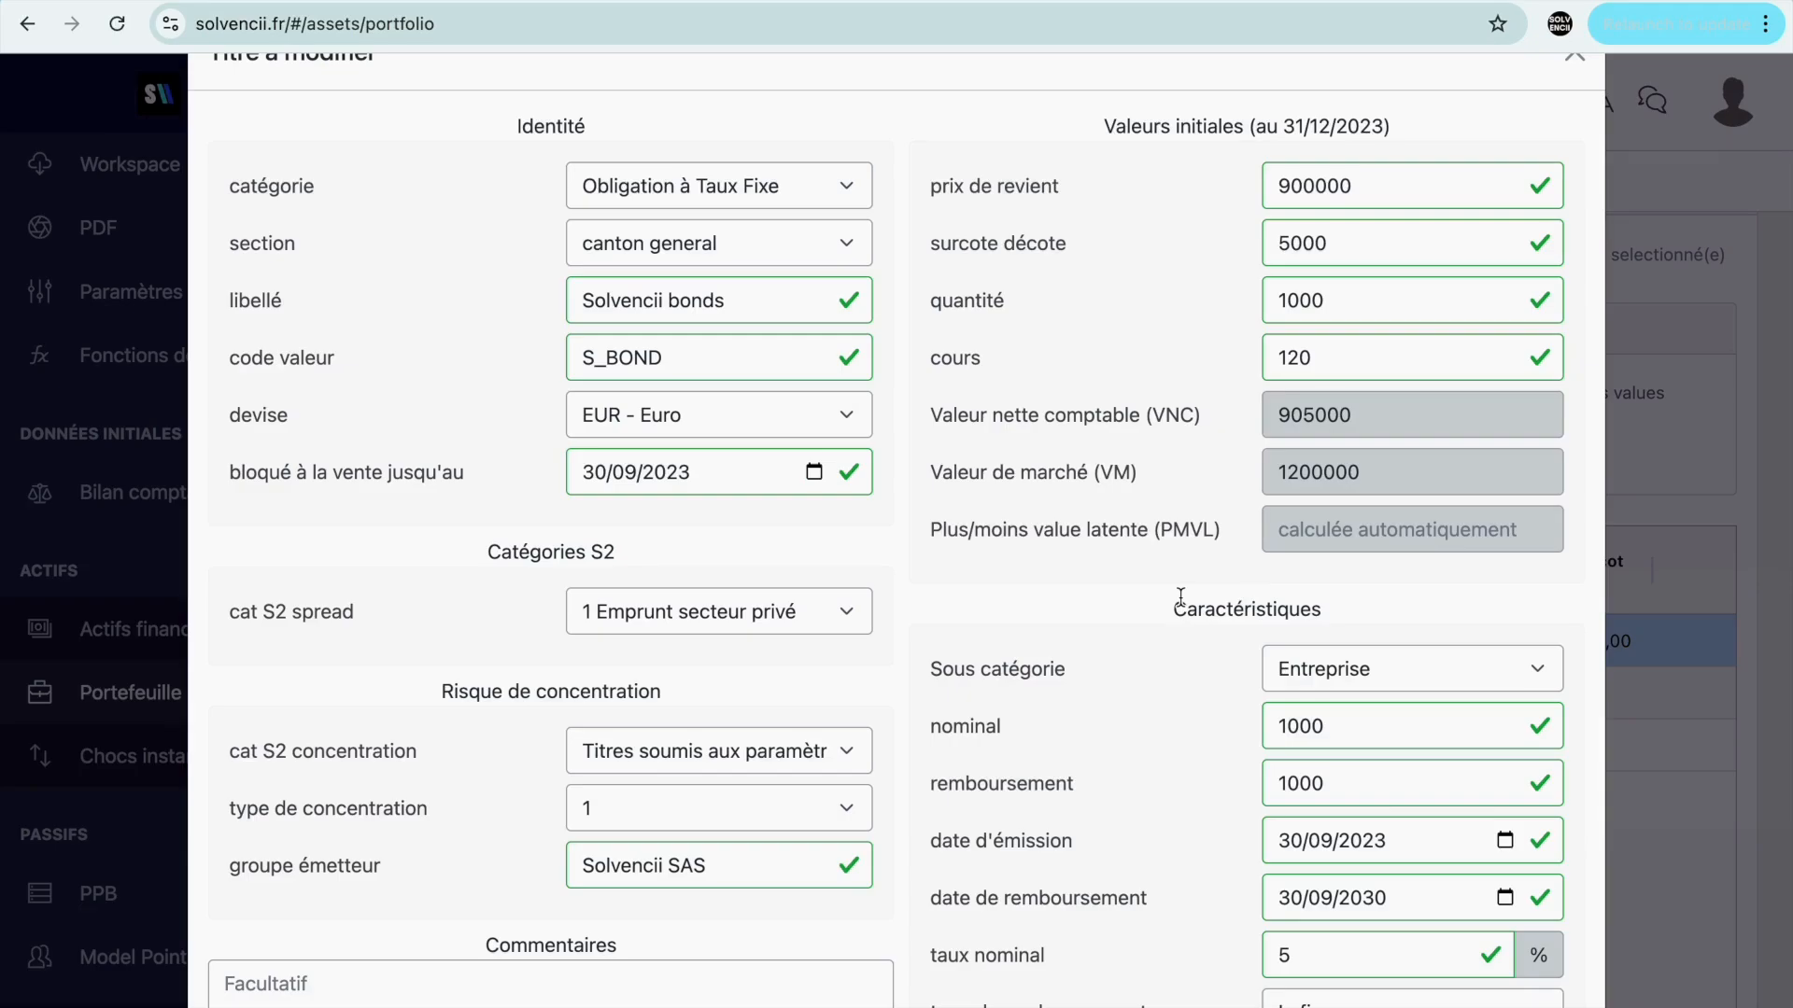
{"action": "scroll", "coordinate": [1180, 595], "scroll_direction": "up", "scroll_amount": 1}
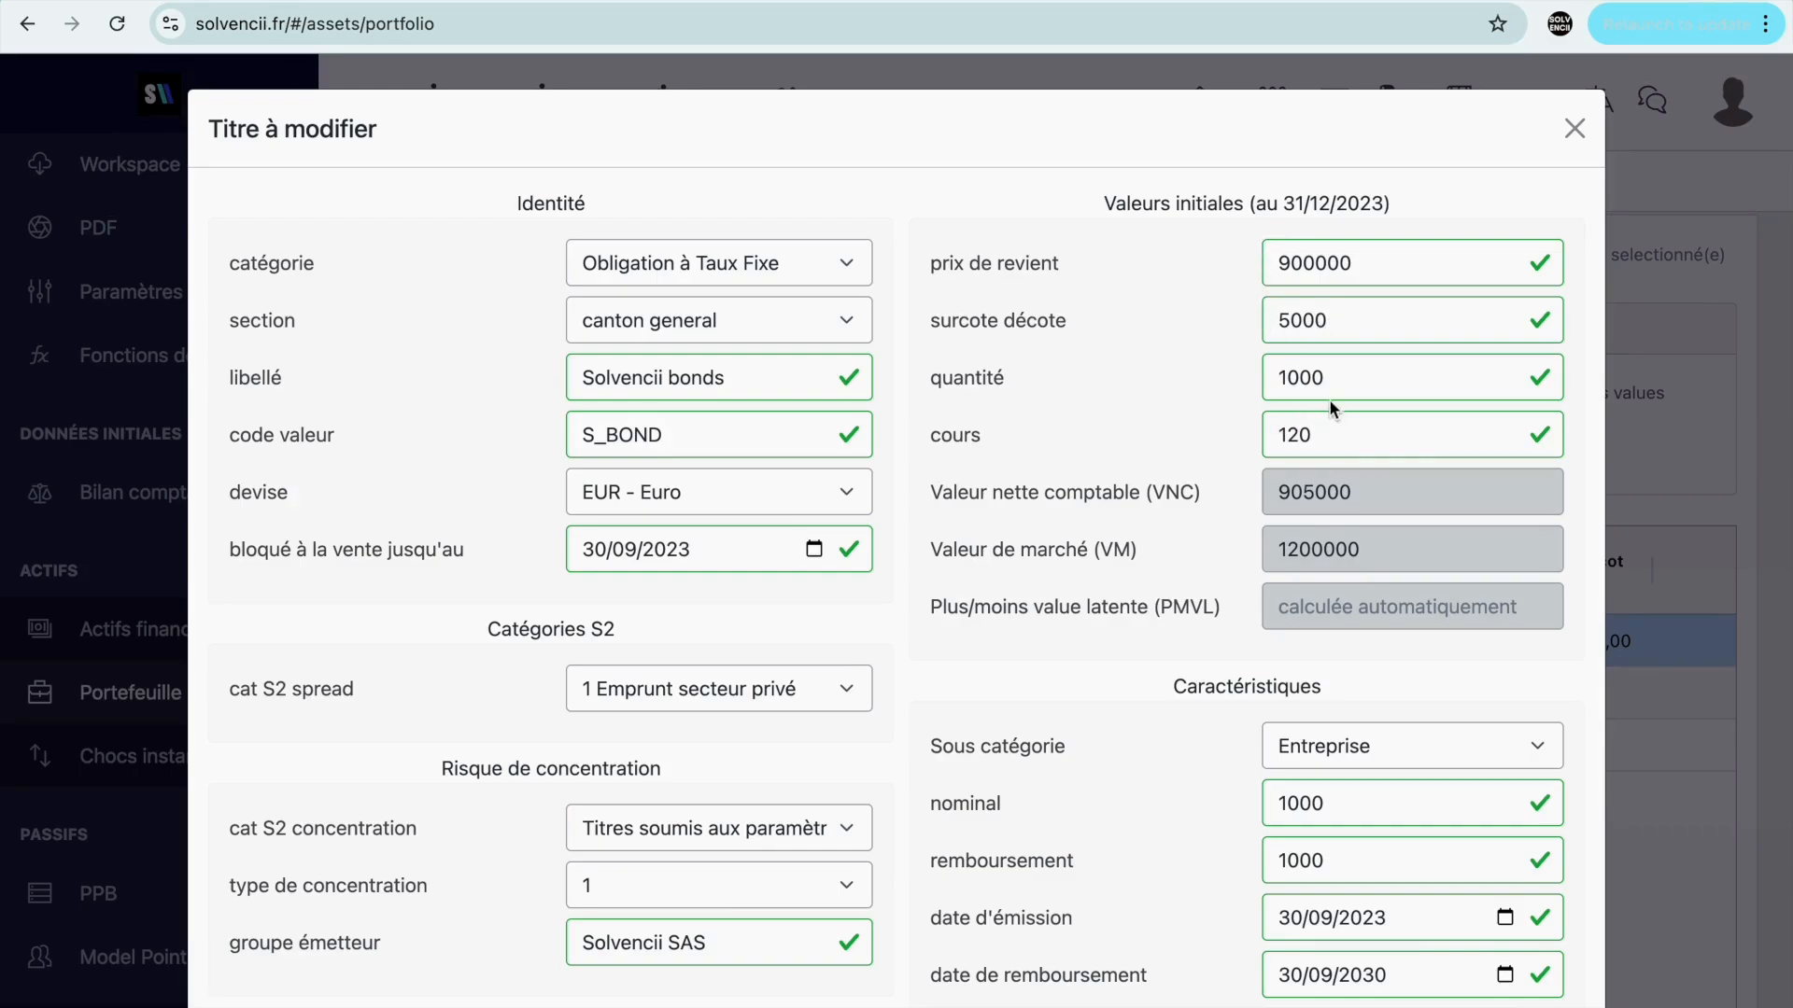
{"action": "scroll", "coordinate": [1344, 420], "scroll_direction": "down", "scroll_amount": 1}
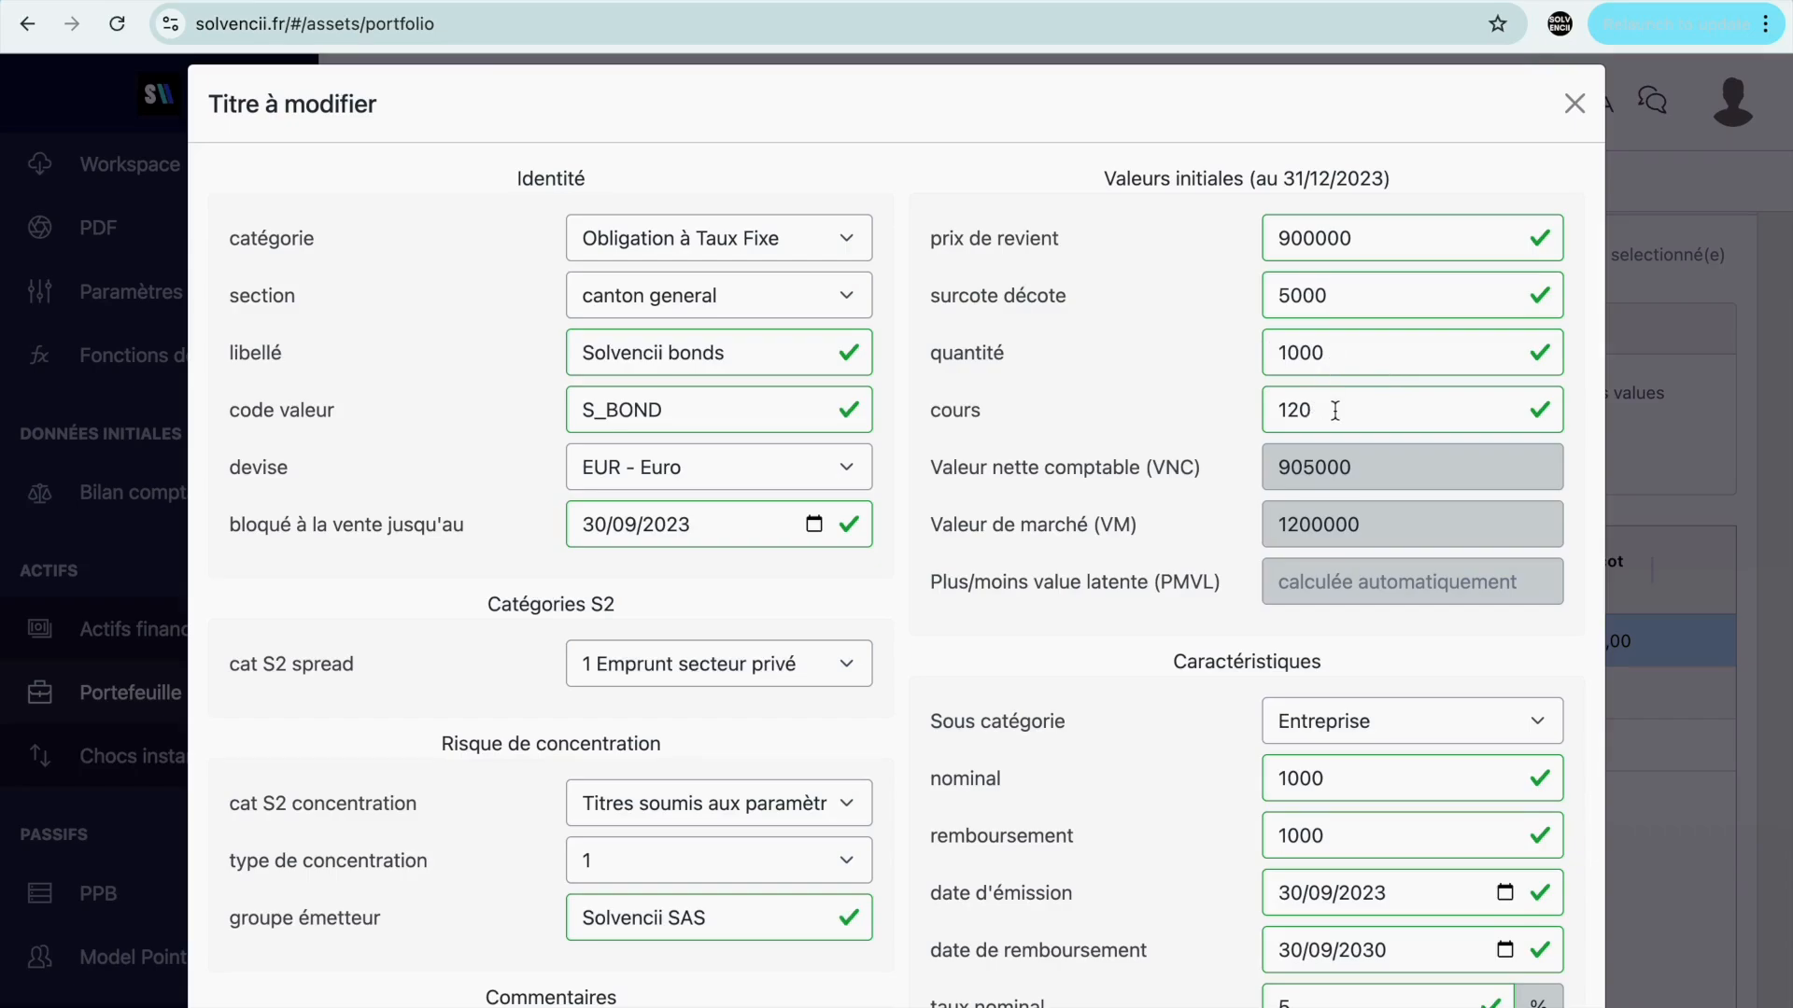
{"action": "scroll", "coordinate": [1326, 407], "scroll_direction": "down", "scroll_amount": 1}
{"action": "scroll", "coordinate": [1328, 327], "scroll_direction": "down", "scroll_amount": 2}
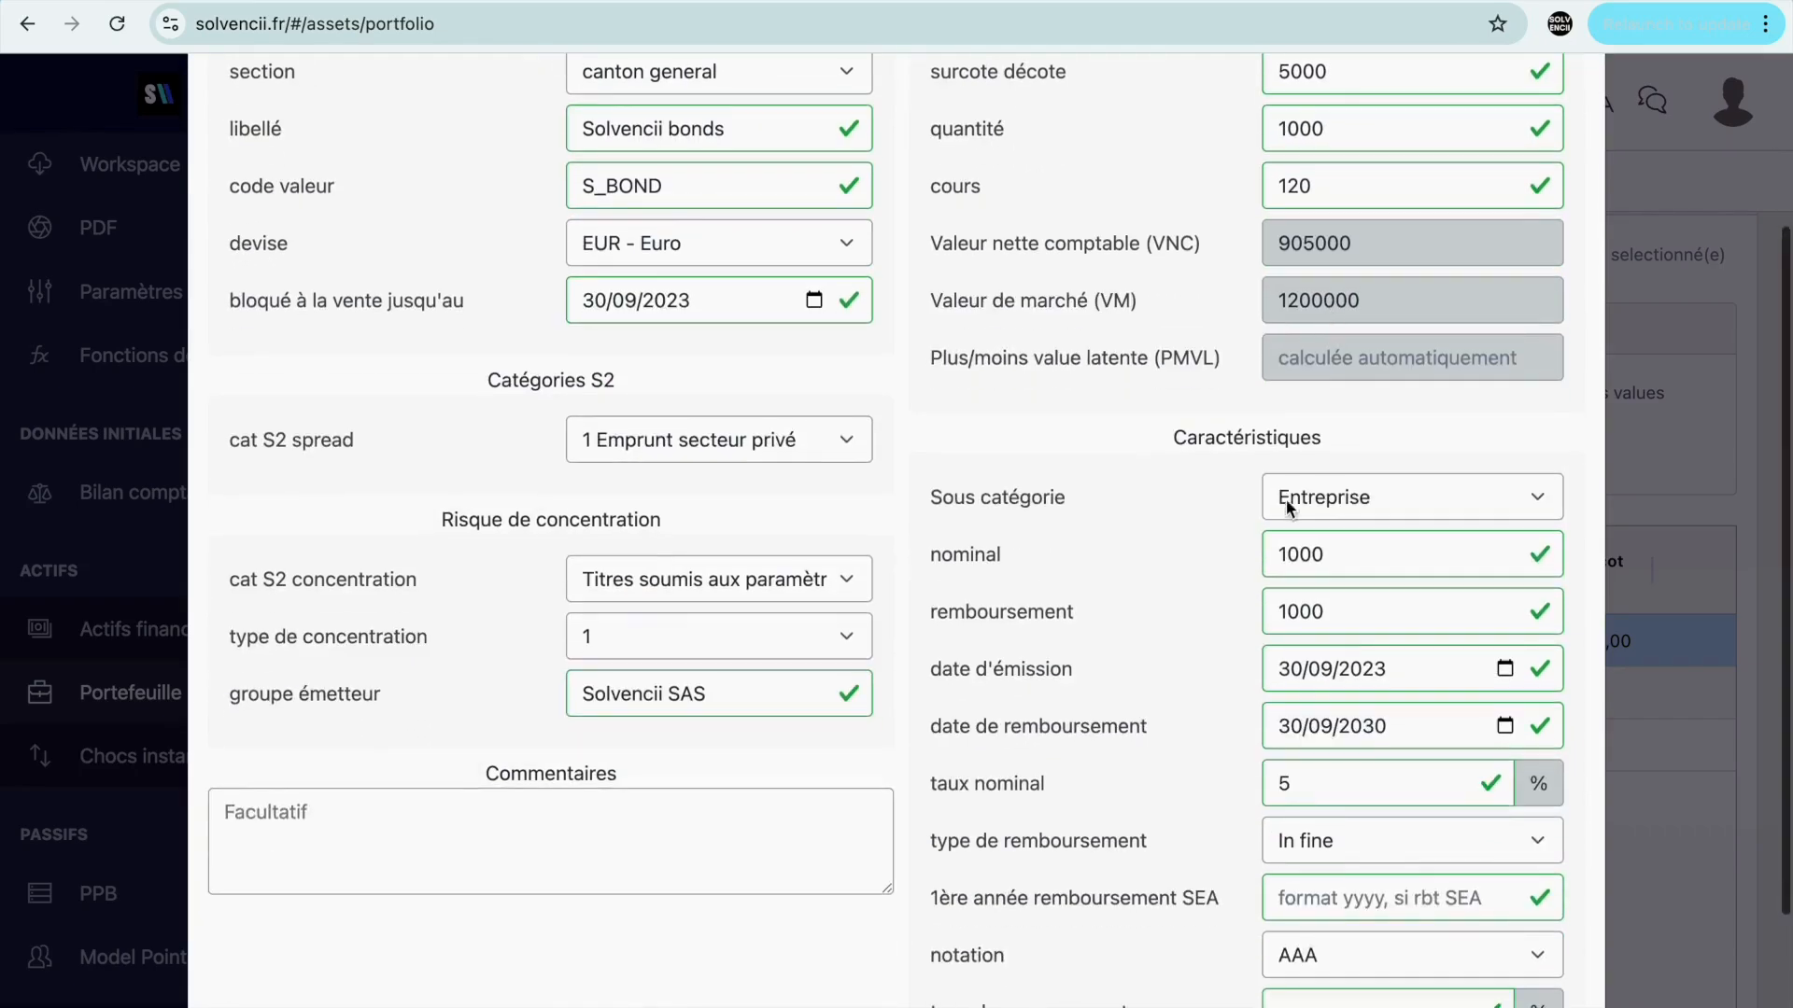
{"action": "scroll", "coordinate": [1204, 571], "scroll_direction": "up", "scroll_amount": 3}
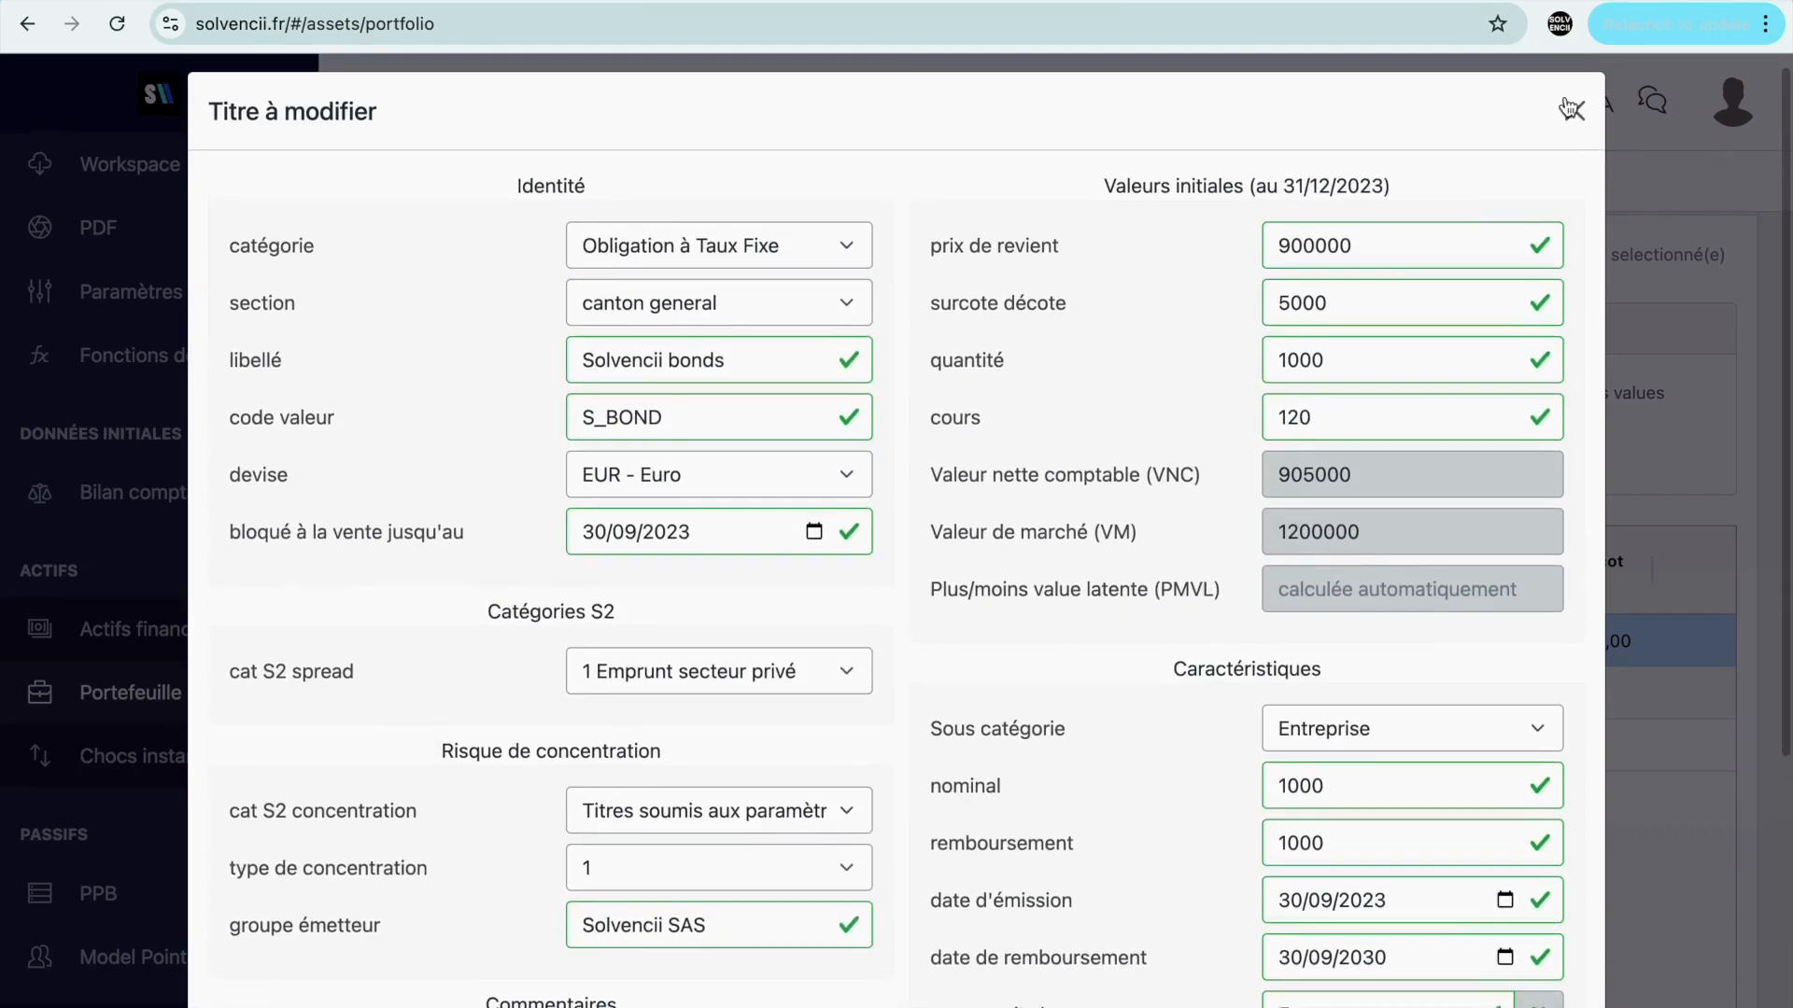
{"action": "left_click", "coordinate": [1574, 110]}
Step: Project the selected S_BOND asset with 30/09/2030 as the projection end date
{"action": "scroll", "coordinate": [860, 649], "scroll_direction": "right", "scroll_amount": 3}
{"action": "scroll", "coordinate": [860, 650], "scroll_direction": "left", "scroll_amount": 10}
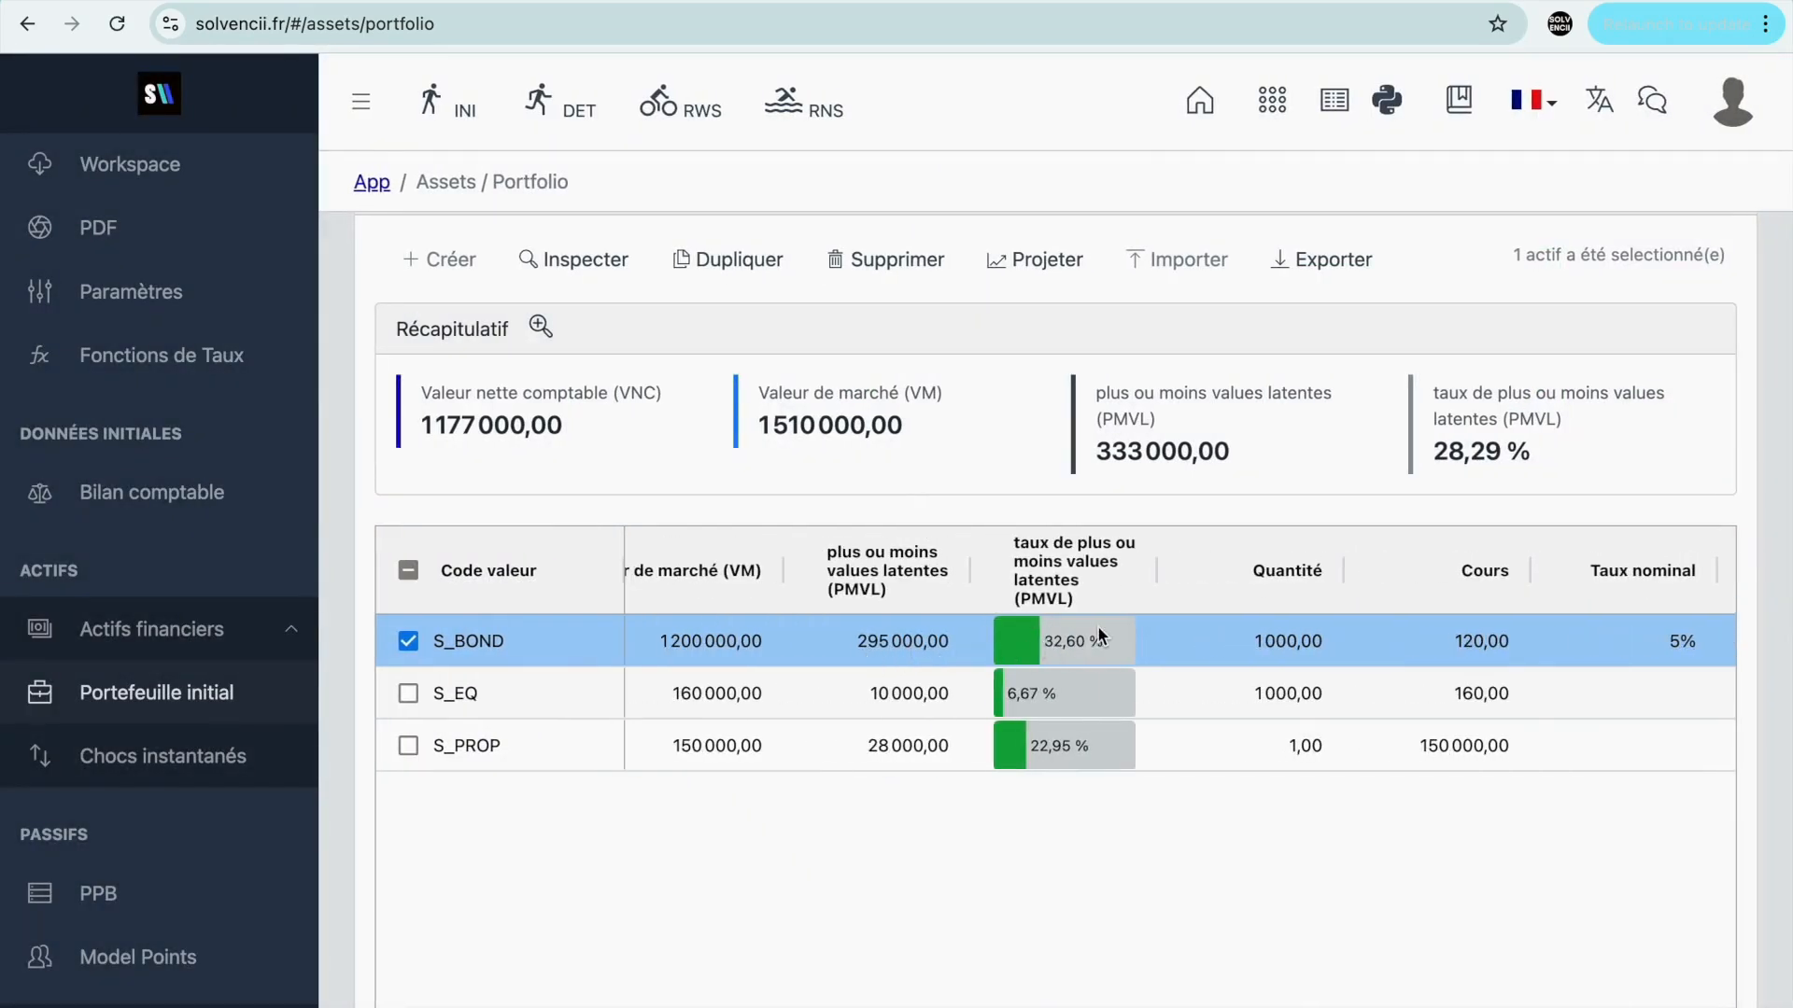
{"action": "left_click", "coordinate": [1081, 279]}
{"action": "left_click", "coordinate": [1128, 212]}
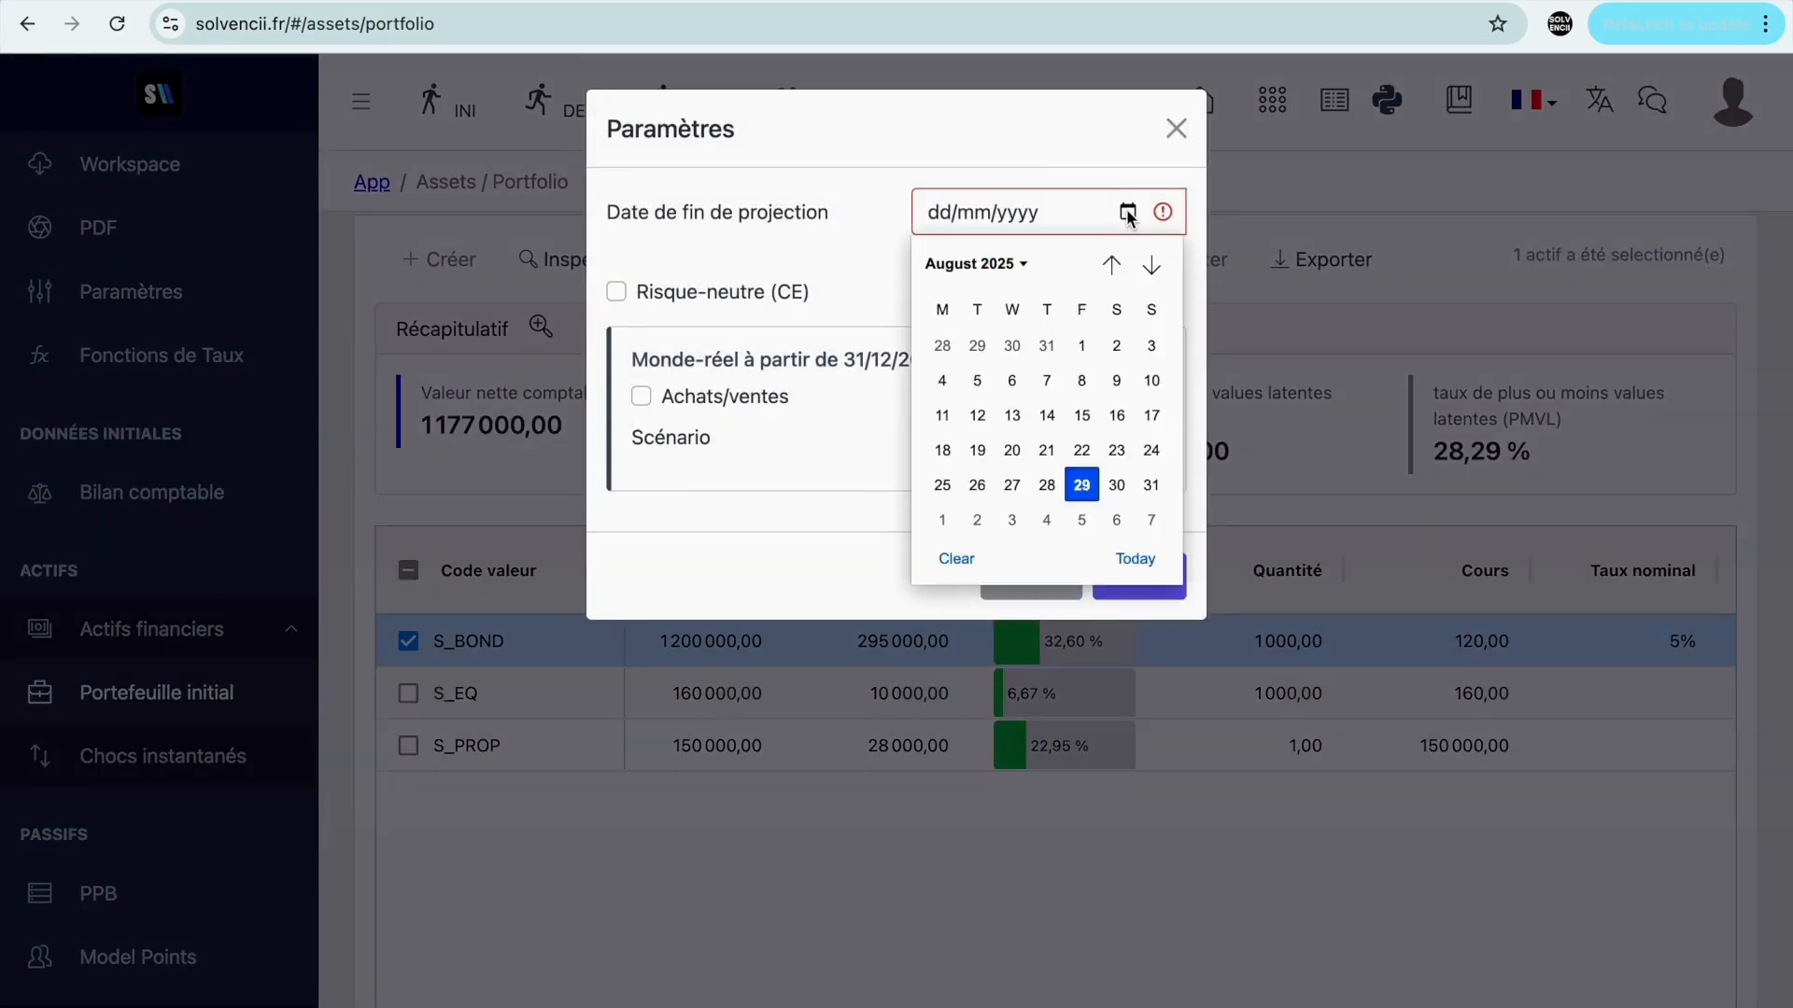
{"action": "left_click", "coordinate": [996, 264]}
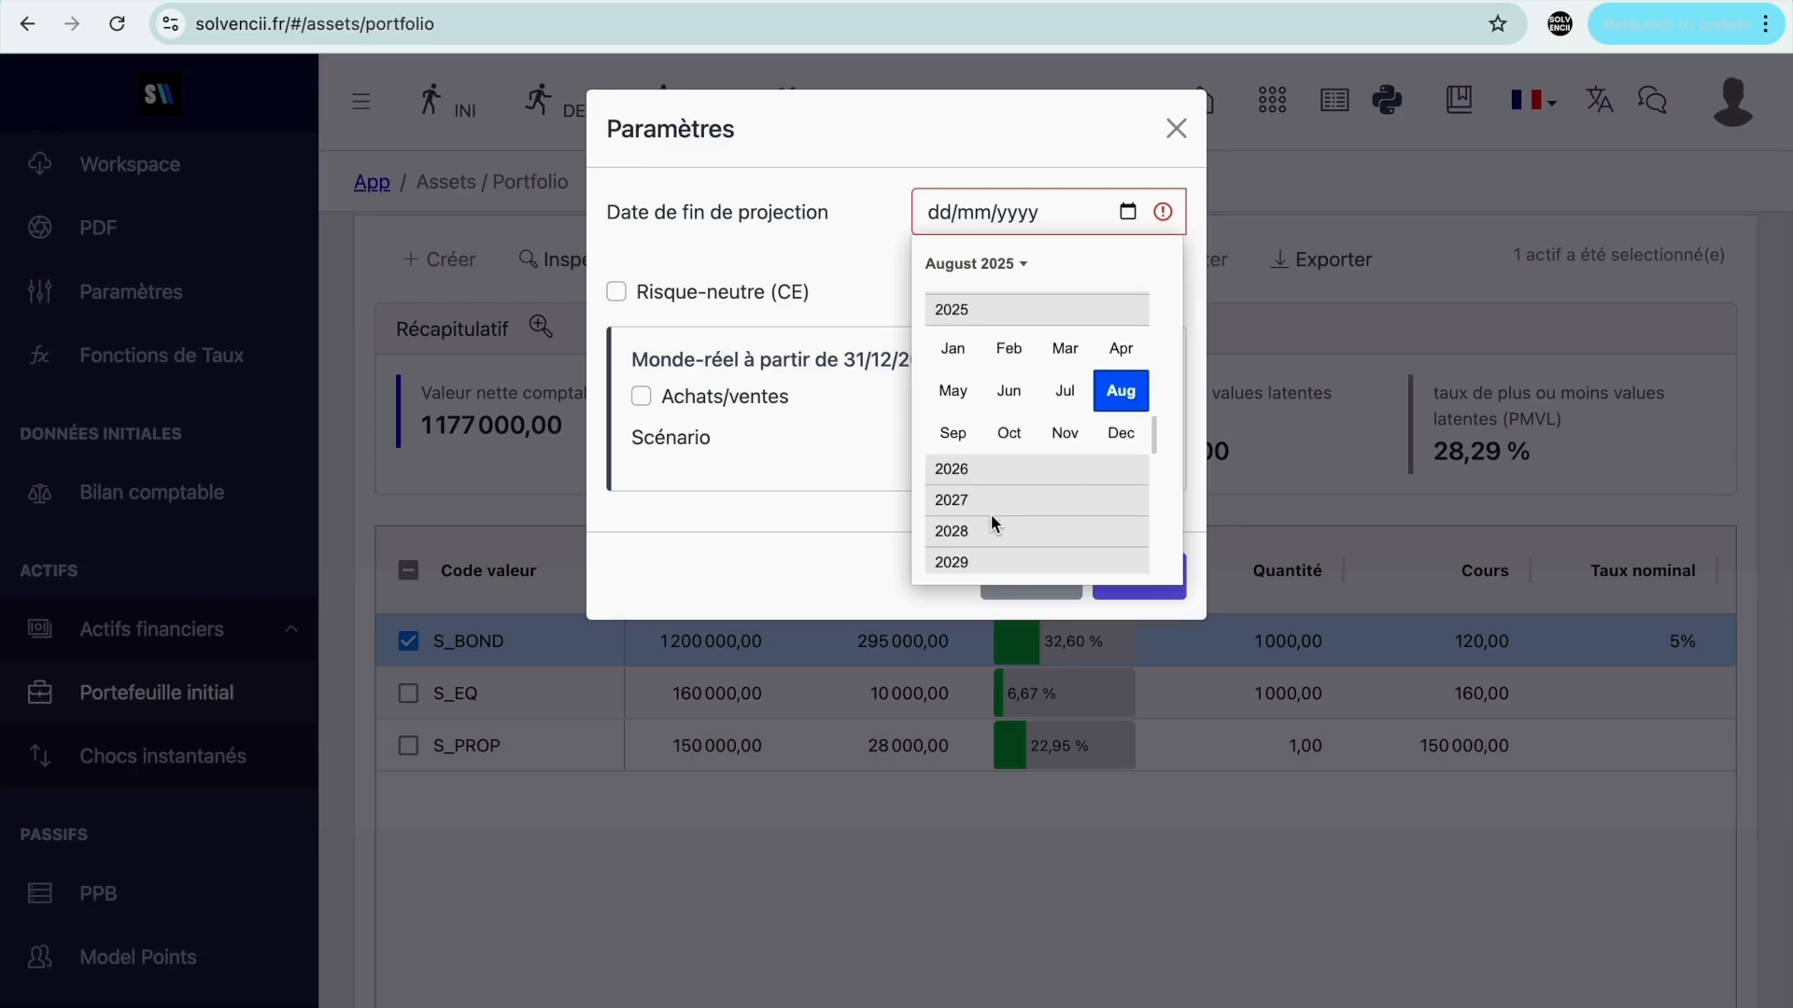
{"action": "scroll", "coordinate": [1007, 542], "scroll_direction": "down", "scroll_amount": 1}
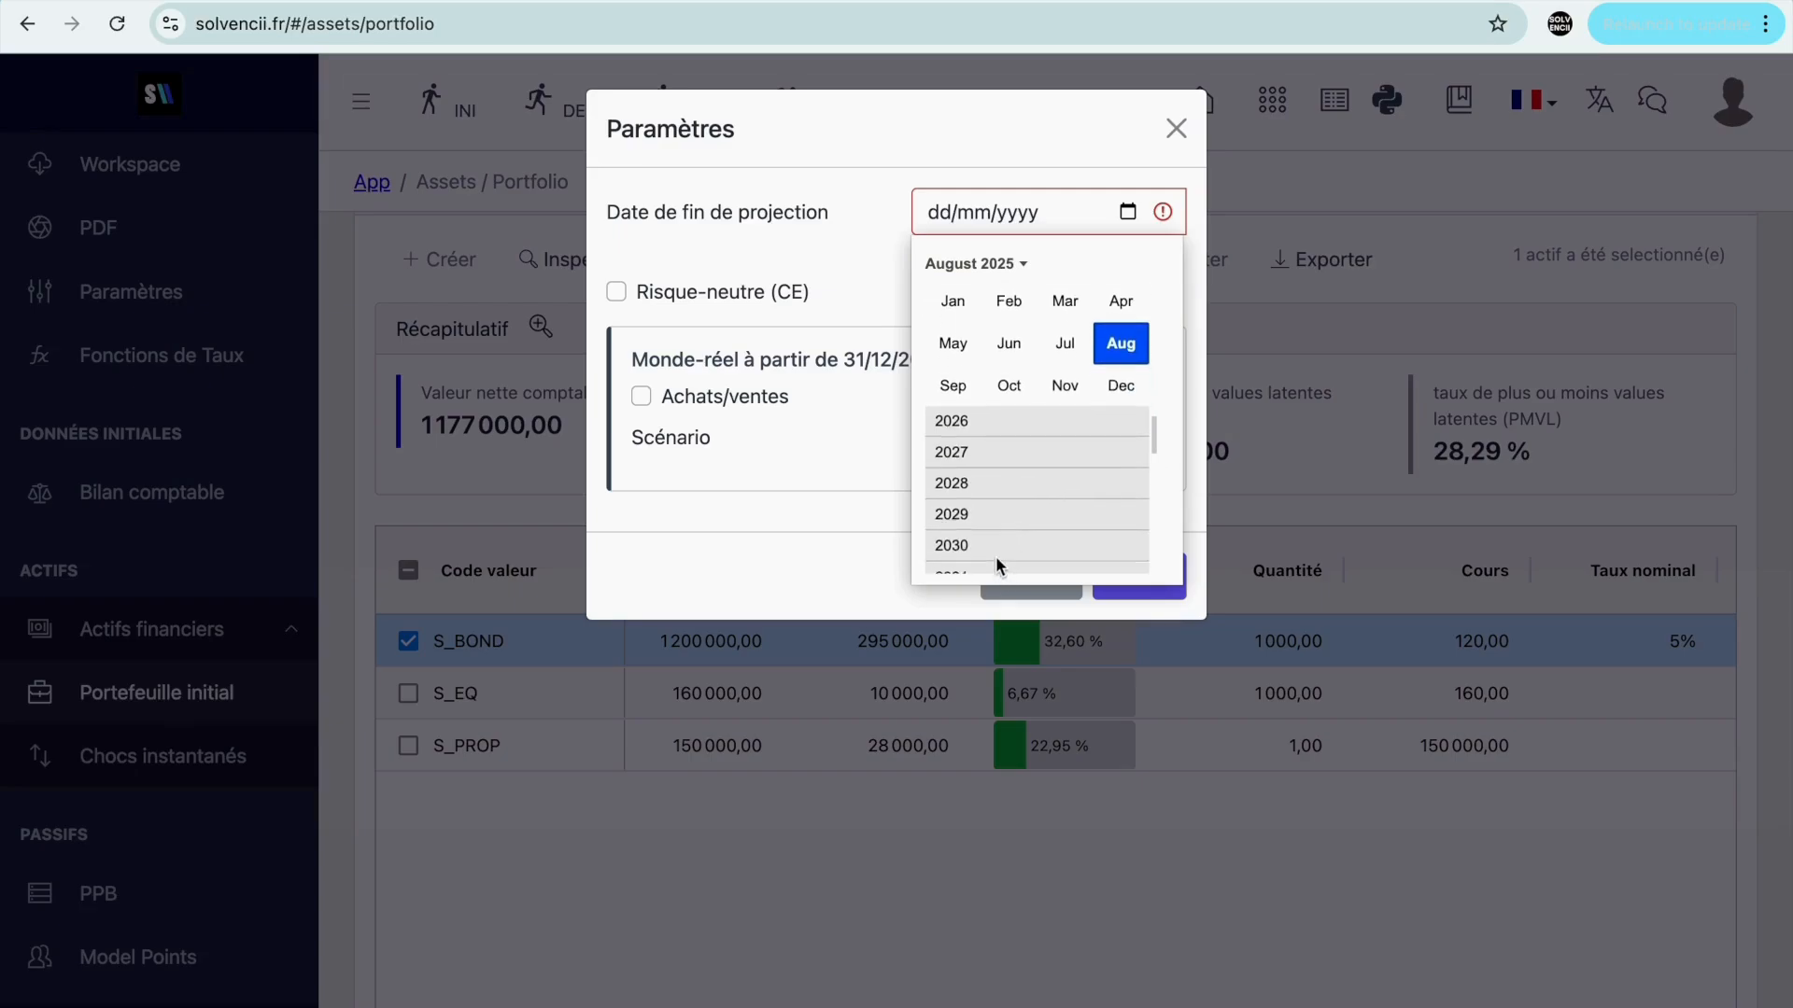
{"action": "left_click", "coordinate": [996, 556]}
{"action": "left_click", "coordinate": [955, 430]}
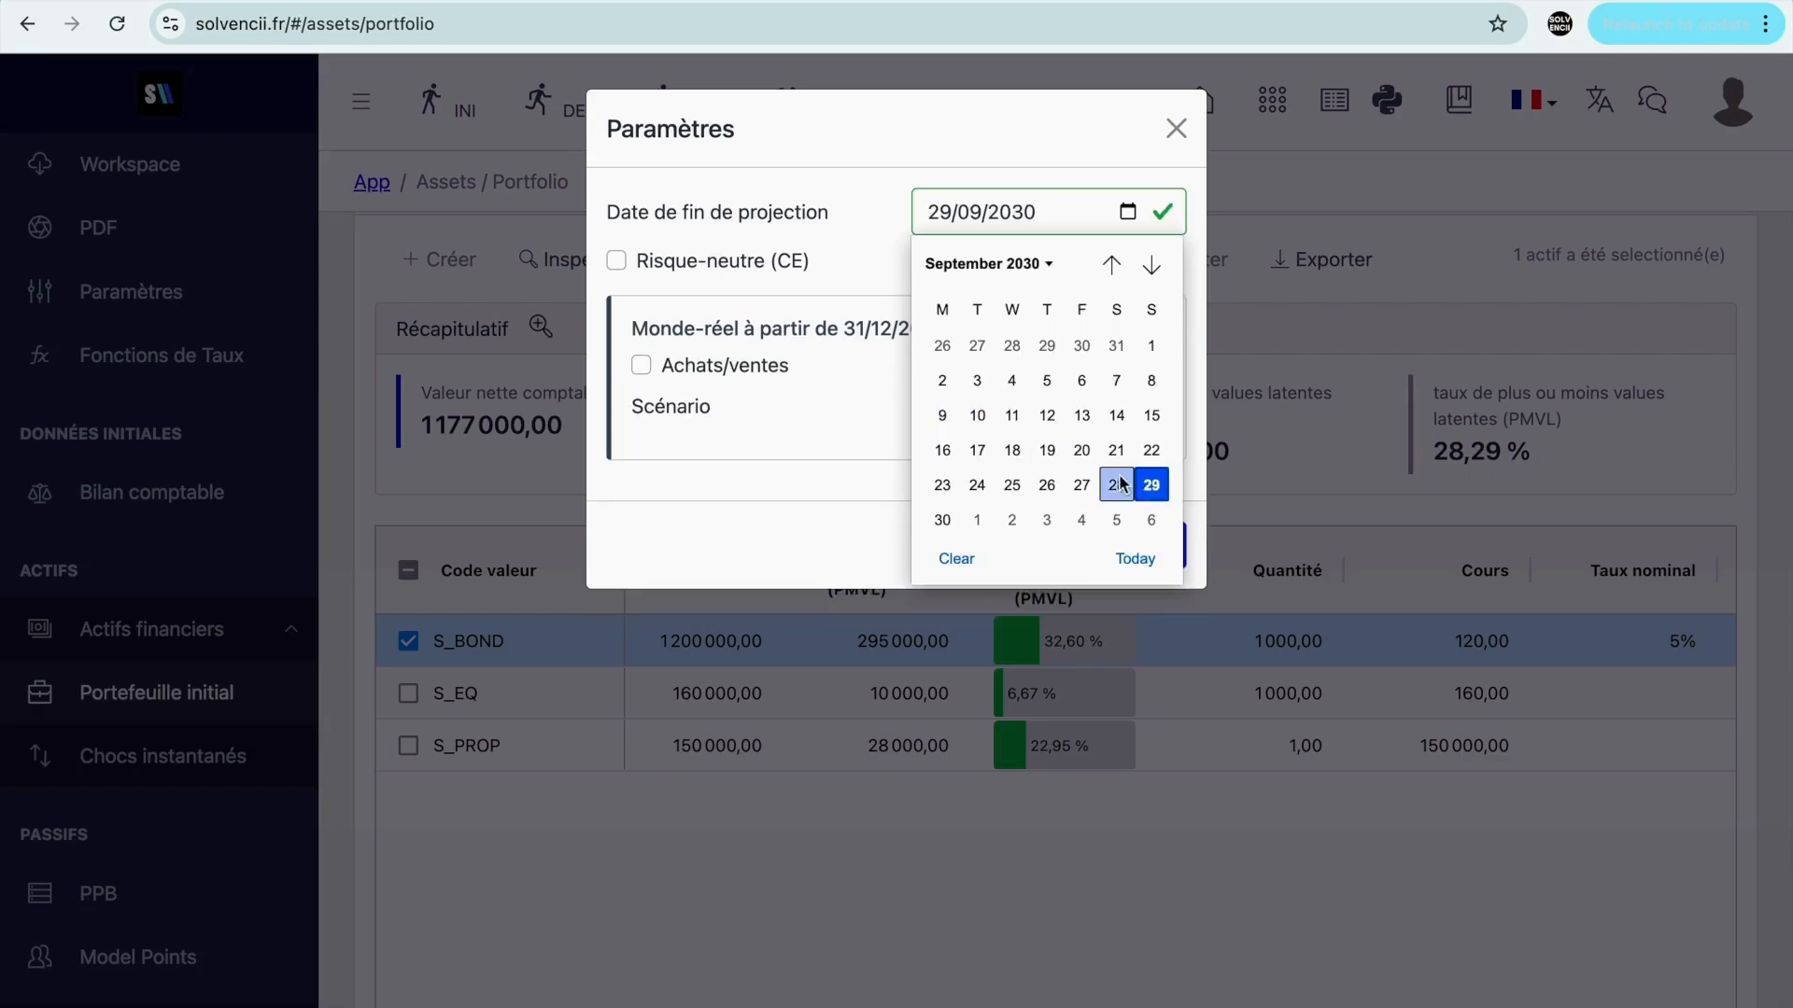
{"action": "left_click", "coordinate": [943, 520]}
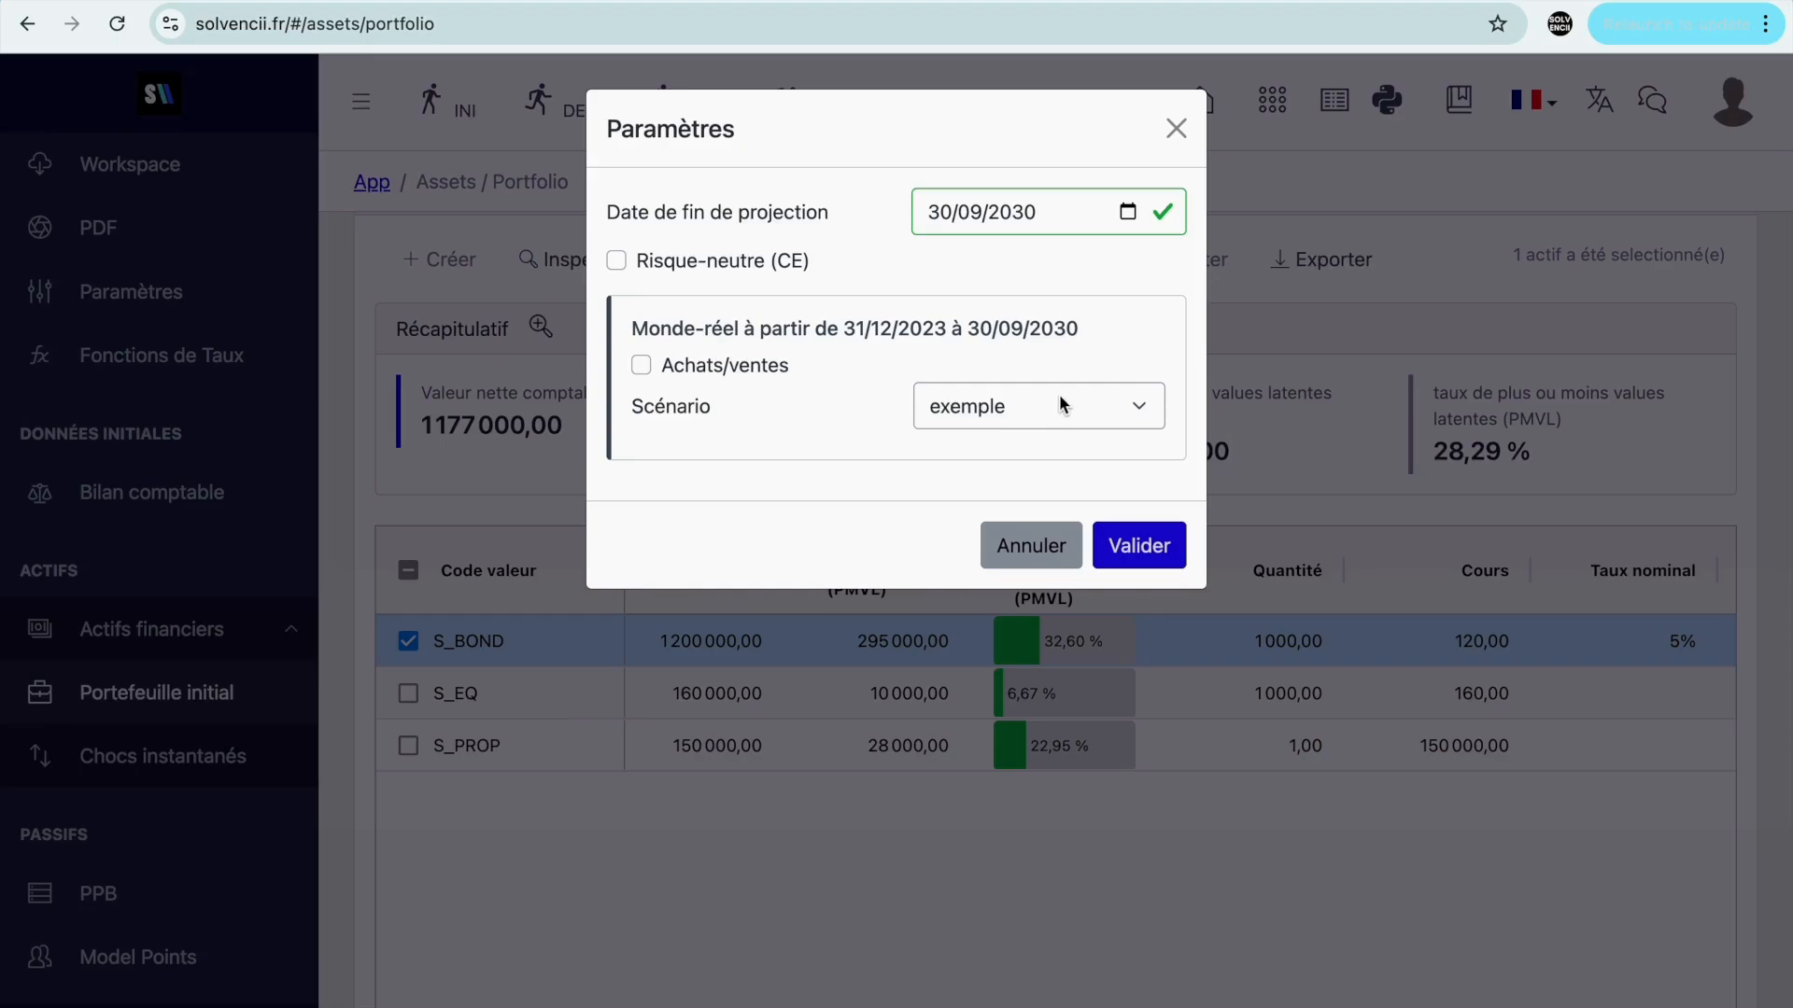
{"action": "left_click", "coordinate": [1146, 540]}
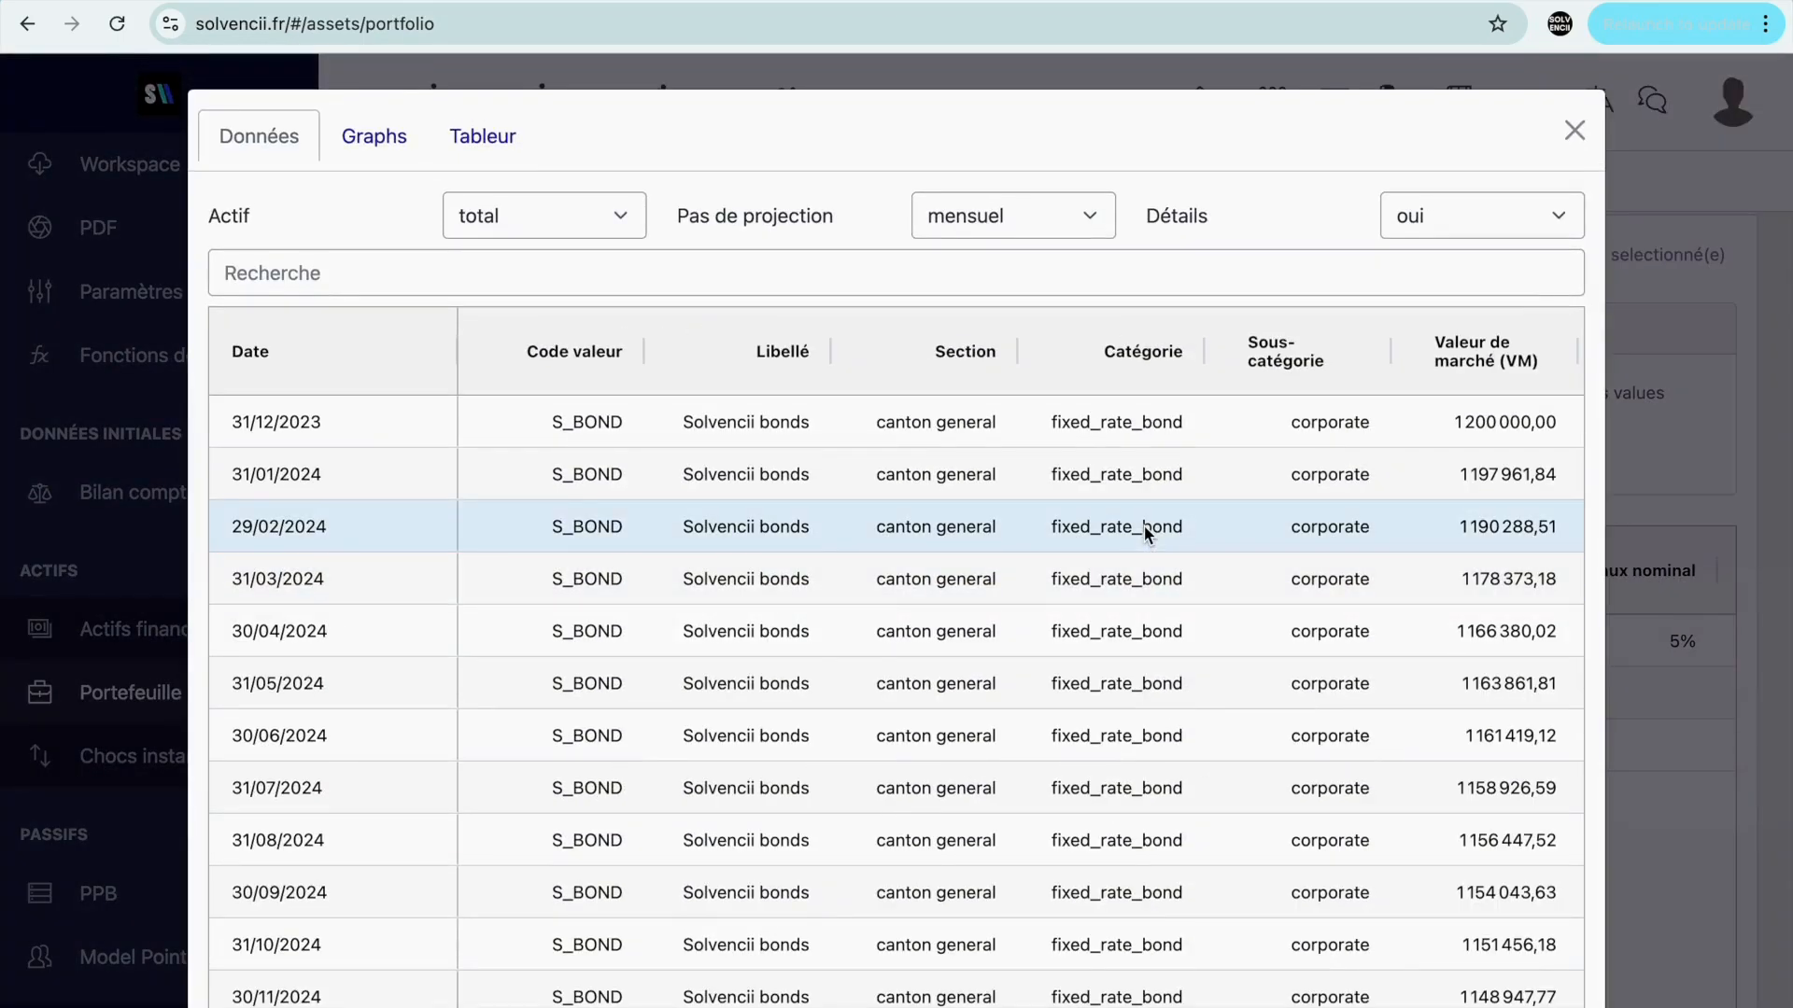
Step: Examine the bond's monthly projection columns, from market value to premium/discount variation, and check the asset filter options
{"action": "scroll", "coordinate": [804, 579], "scroll_direction": "right", "scroll_amount": 10}
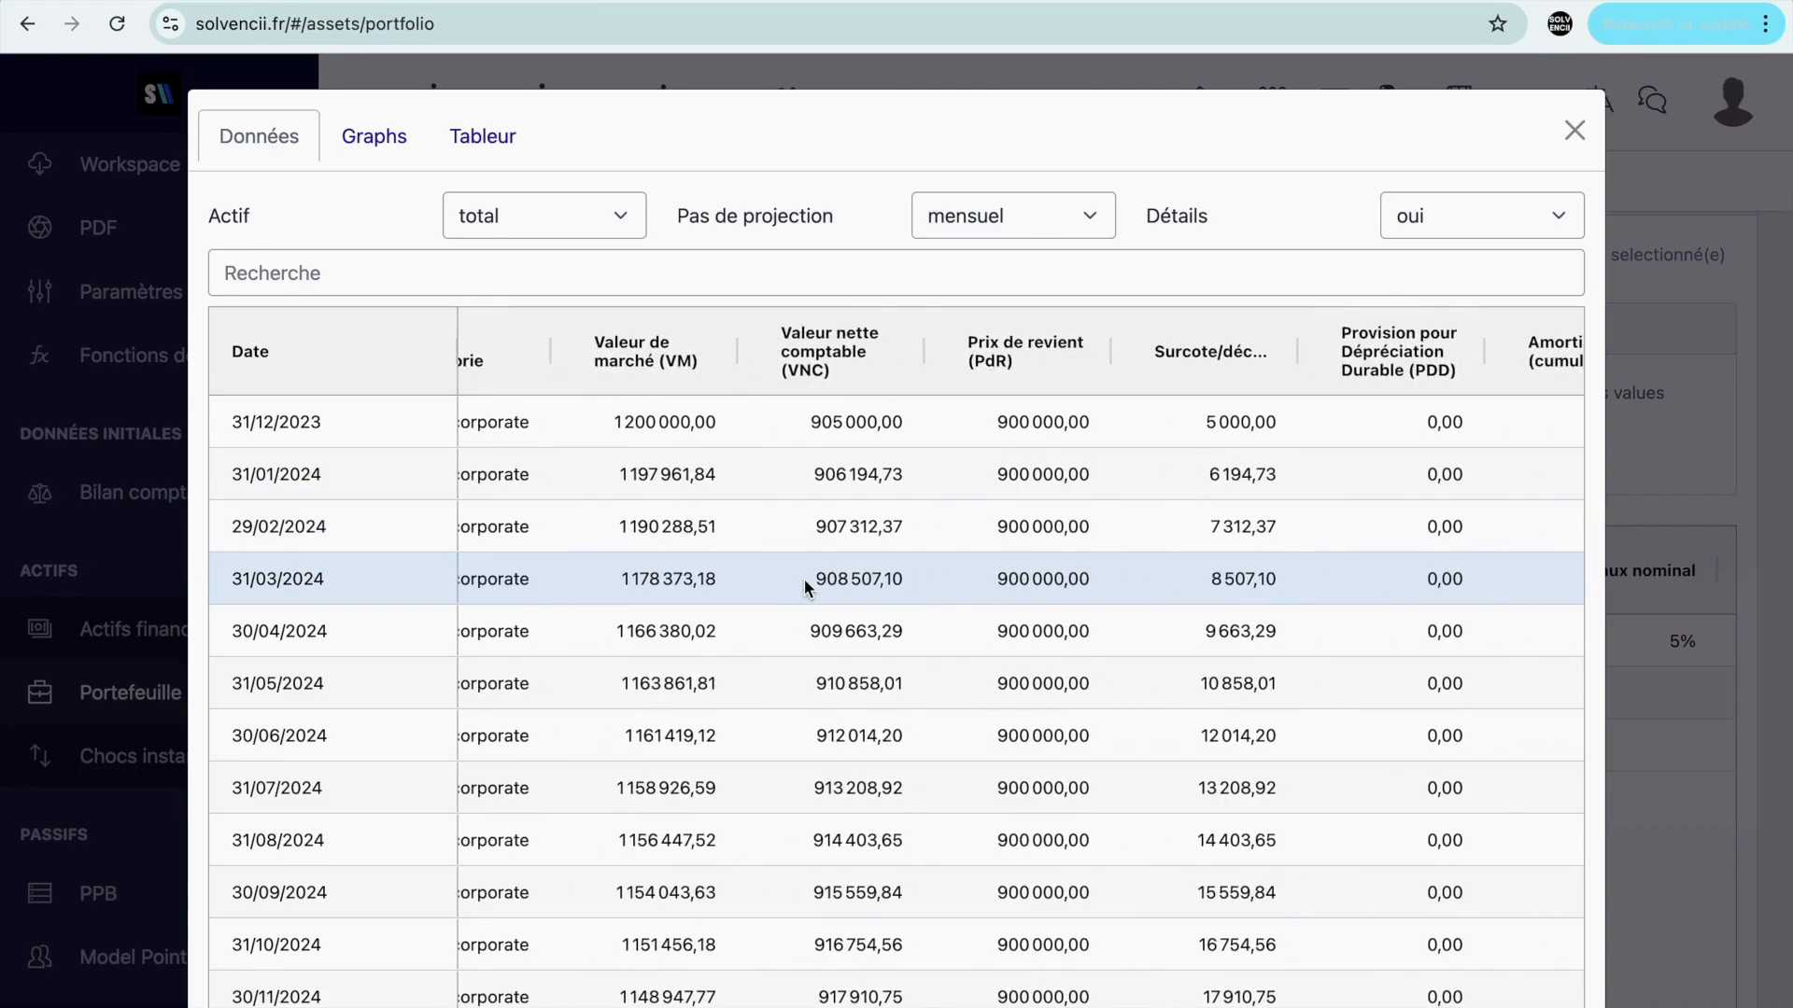
{"action": "scroll", "coordinate": [804, 579], "scroll_direction": "right", "scroll_amount": 10}
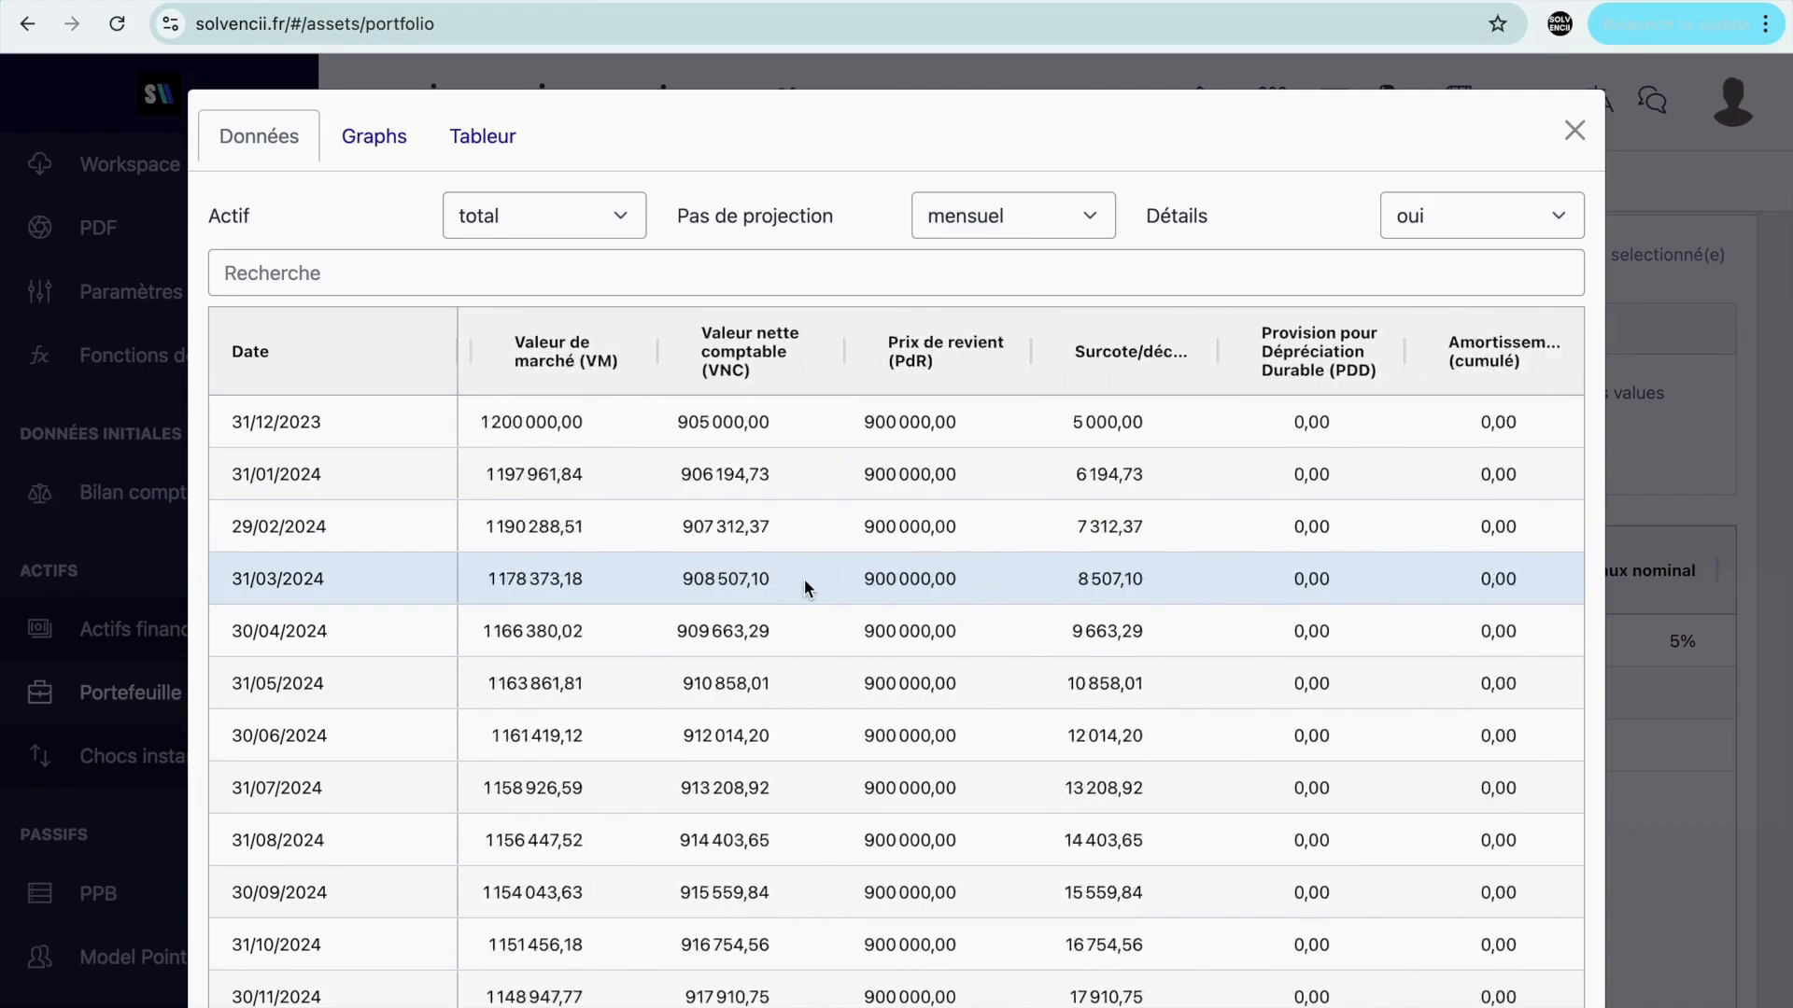
{"action": "left_click", "coordinate": [523, 207]}
{"action": "left_click", "coordinate": [528, 177]}
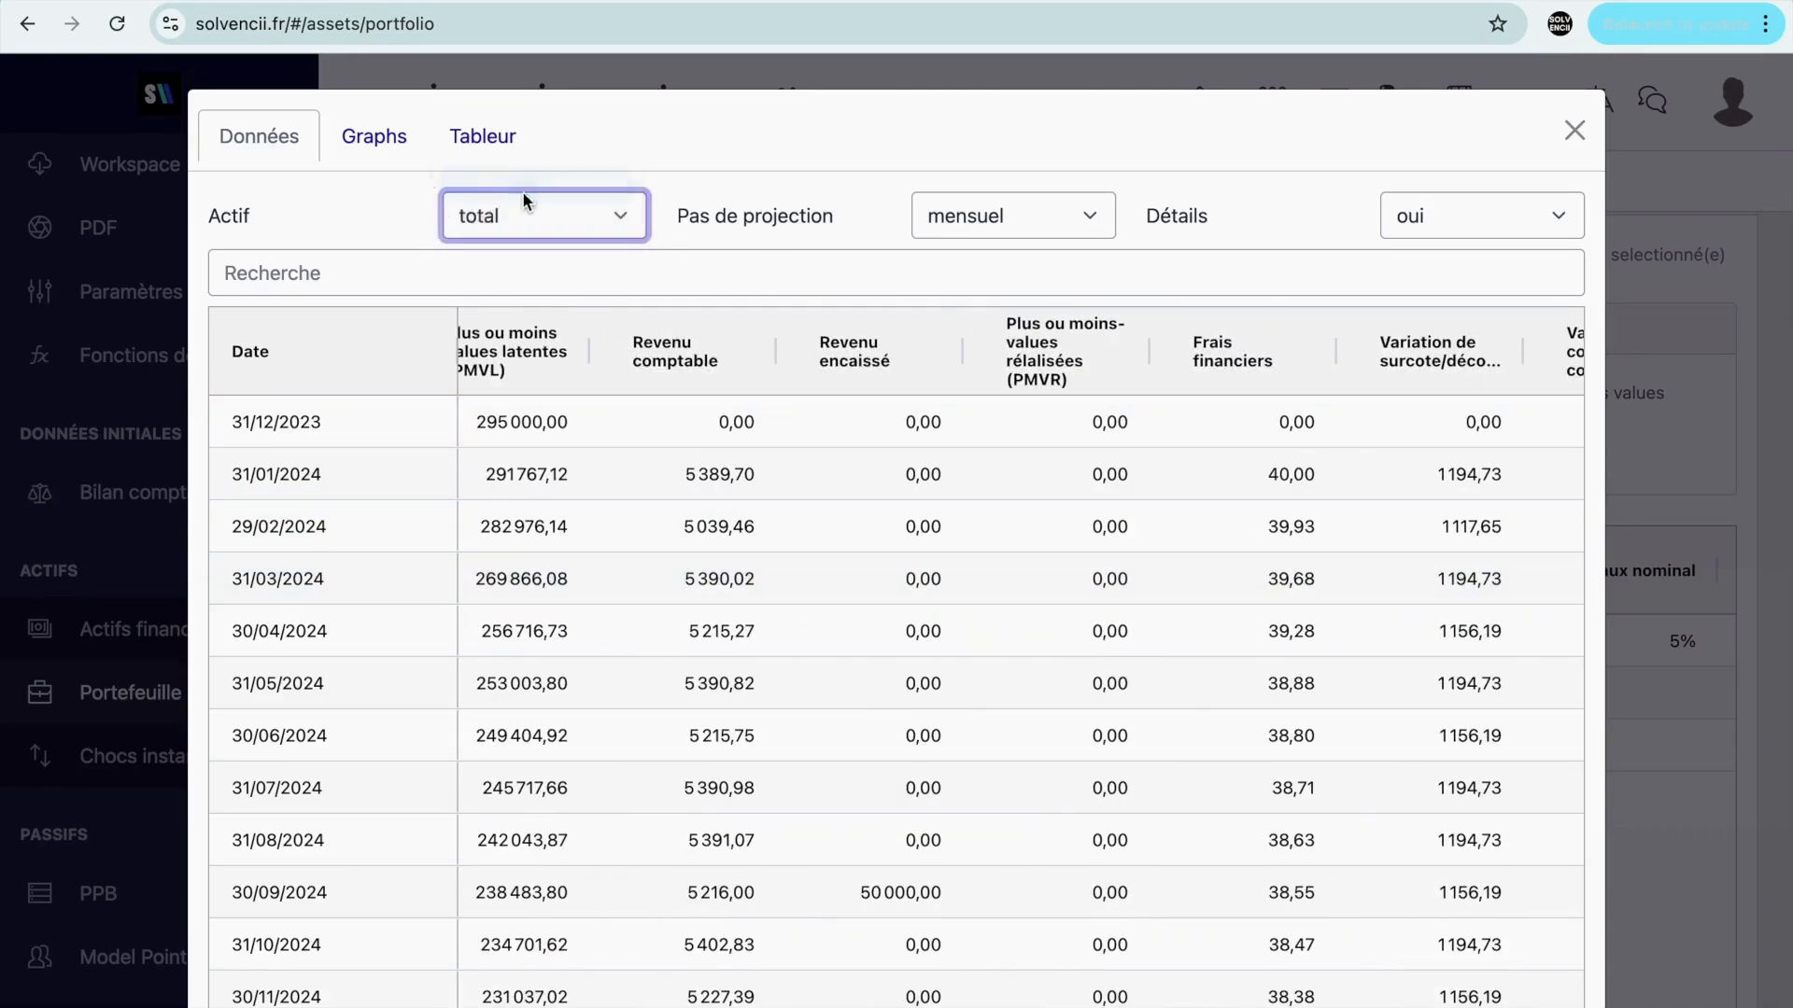
Step: Open the projection graphs and examine the market value, net book value and cost price curves in the Montants chart up to maturity
{"action": "left_click", "coordinate": [391, 145]}
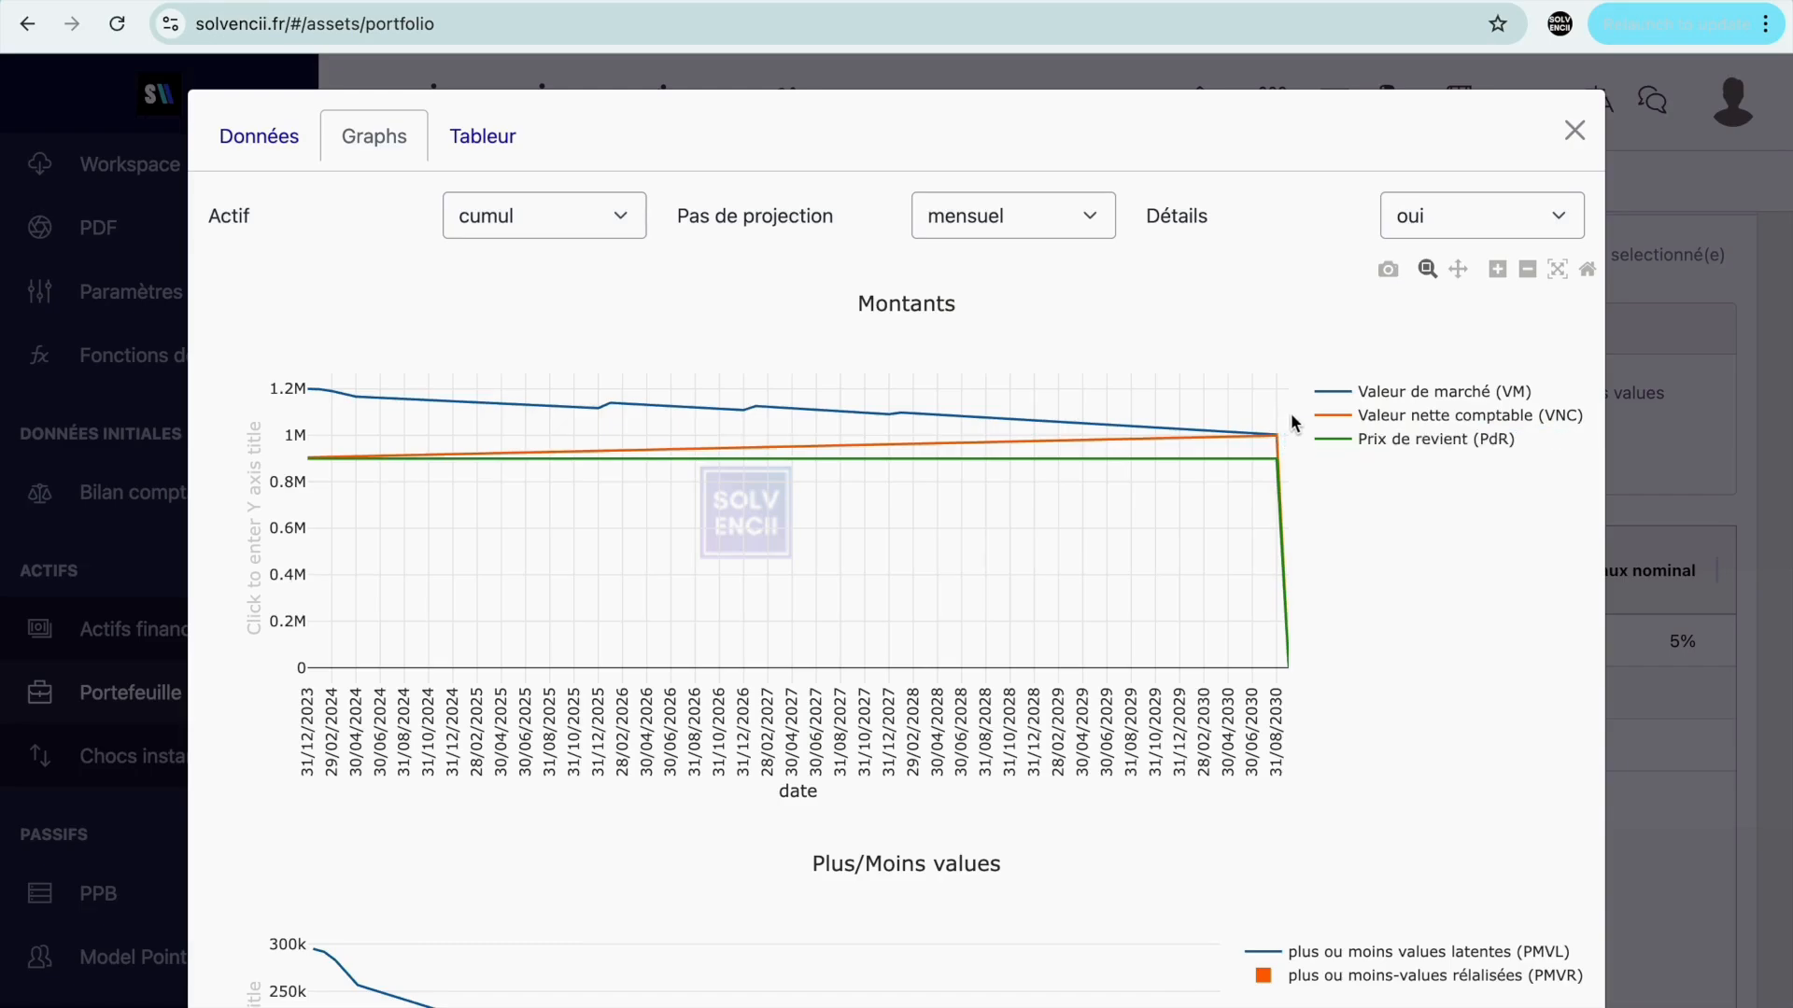
{"action": "mouse_move", "coordinate": [1276, 463]}
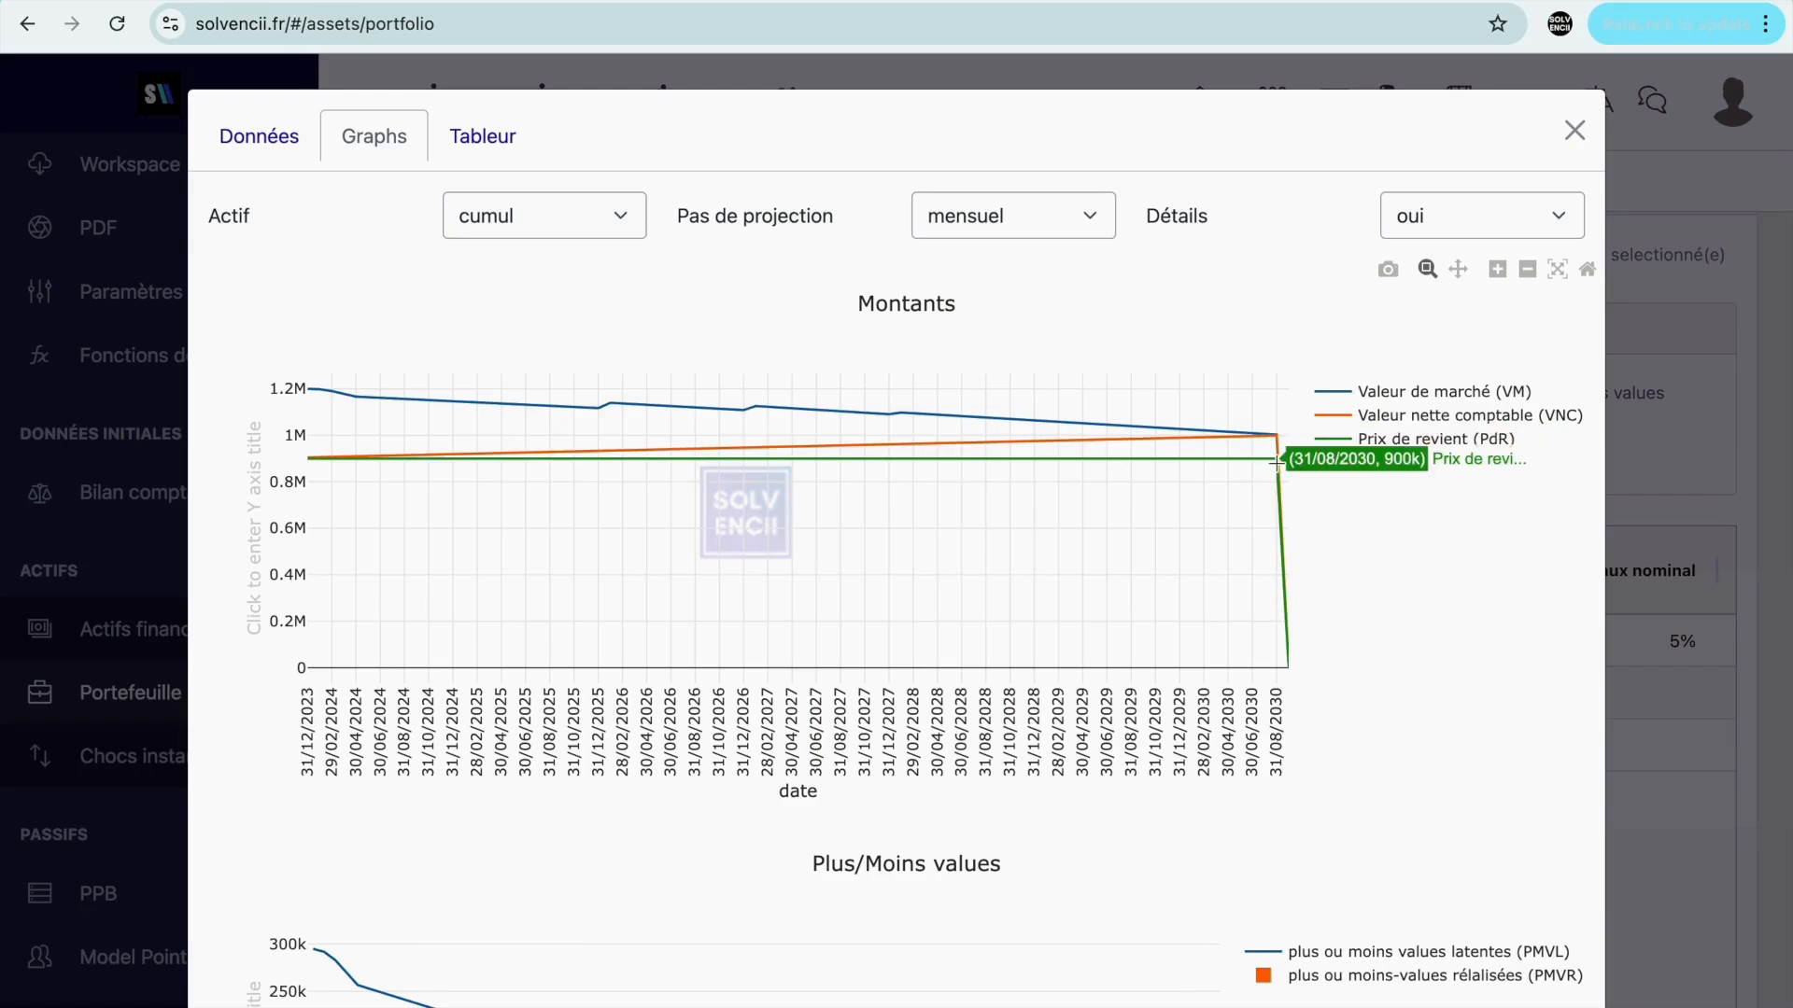
{"action": "mouse_move", "coordinate": [1067, 461]}
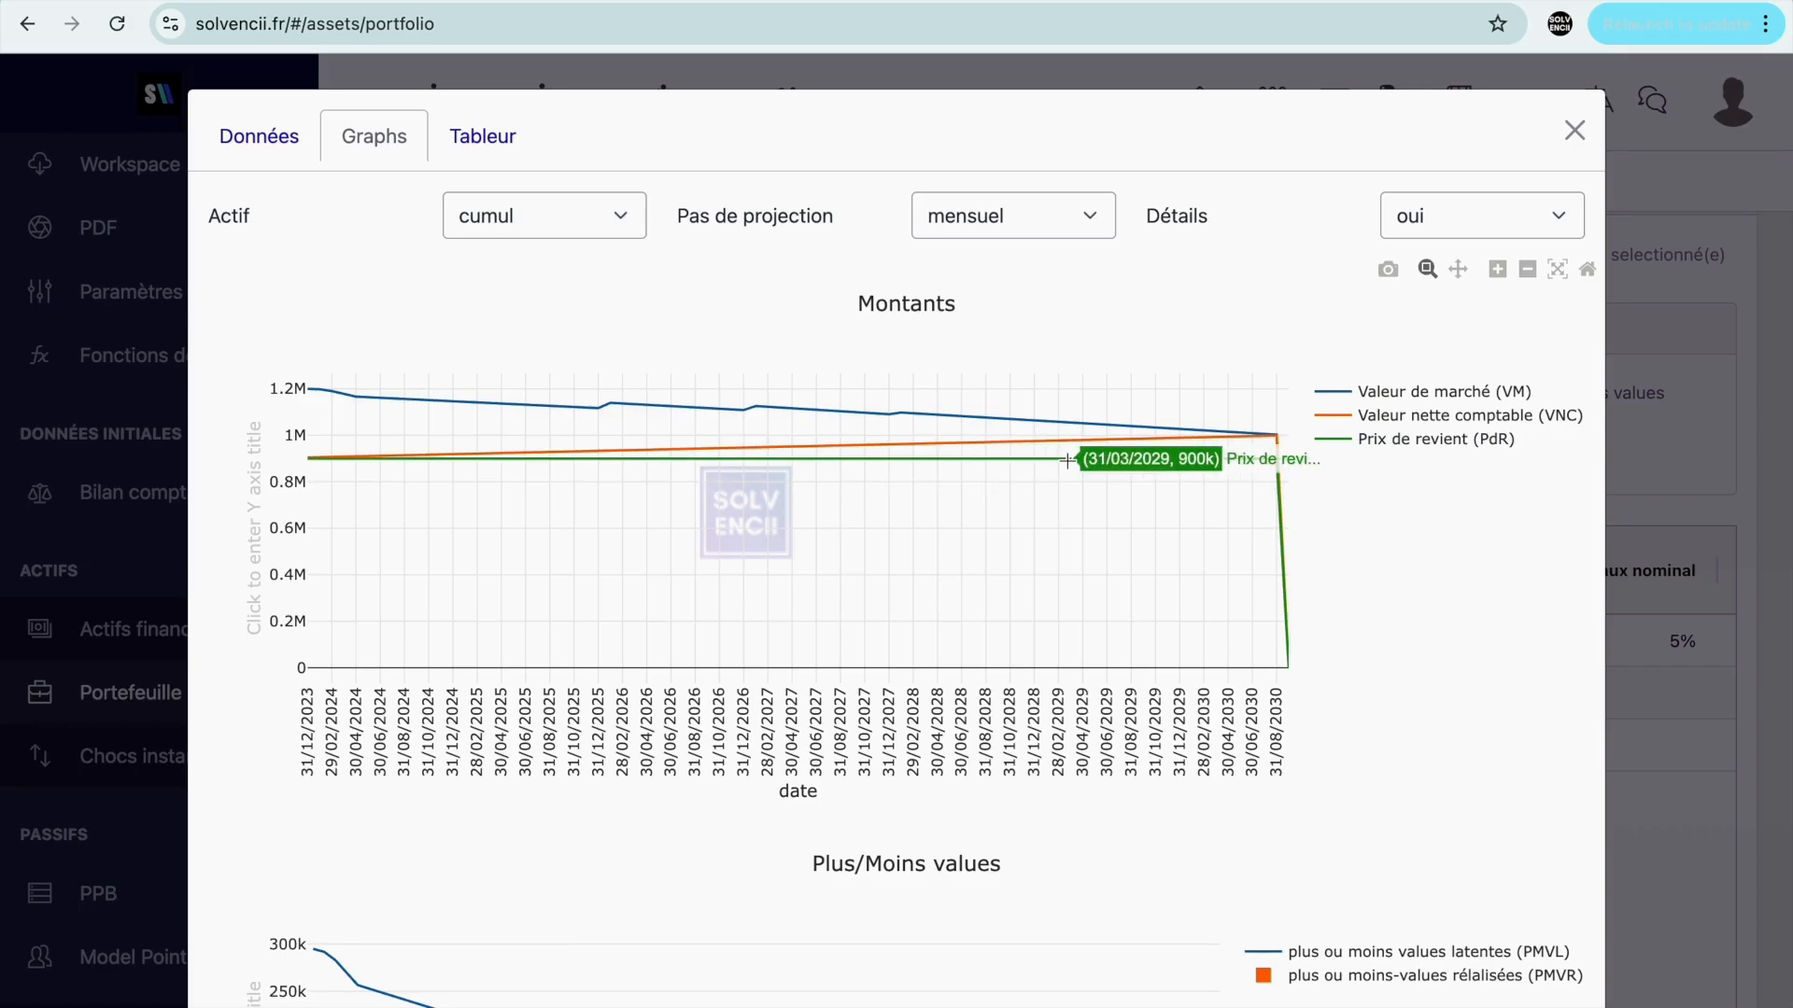
{"action": "mouse_move", "coordinate": [788, 460]}
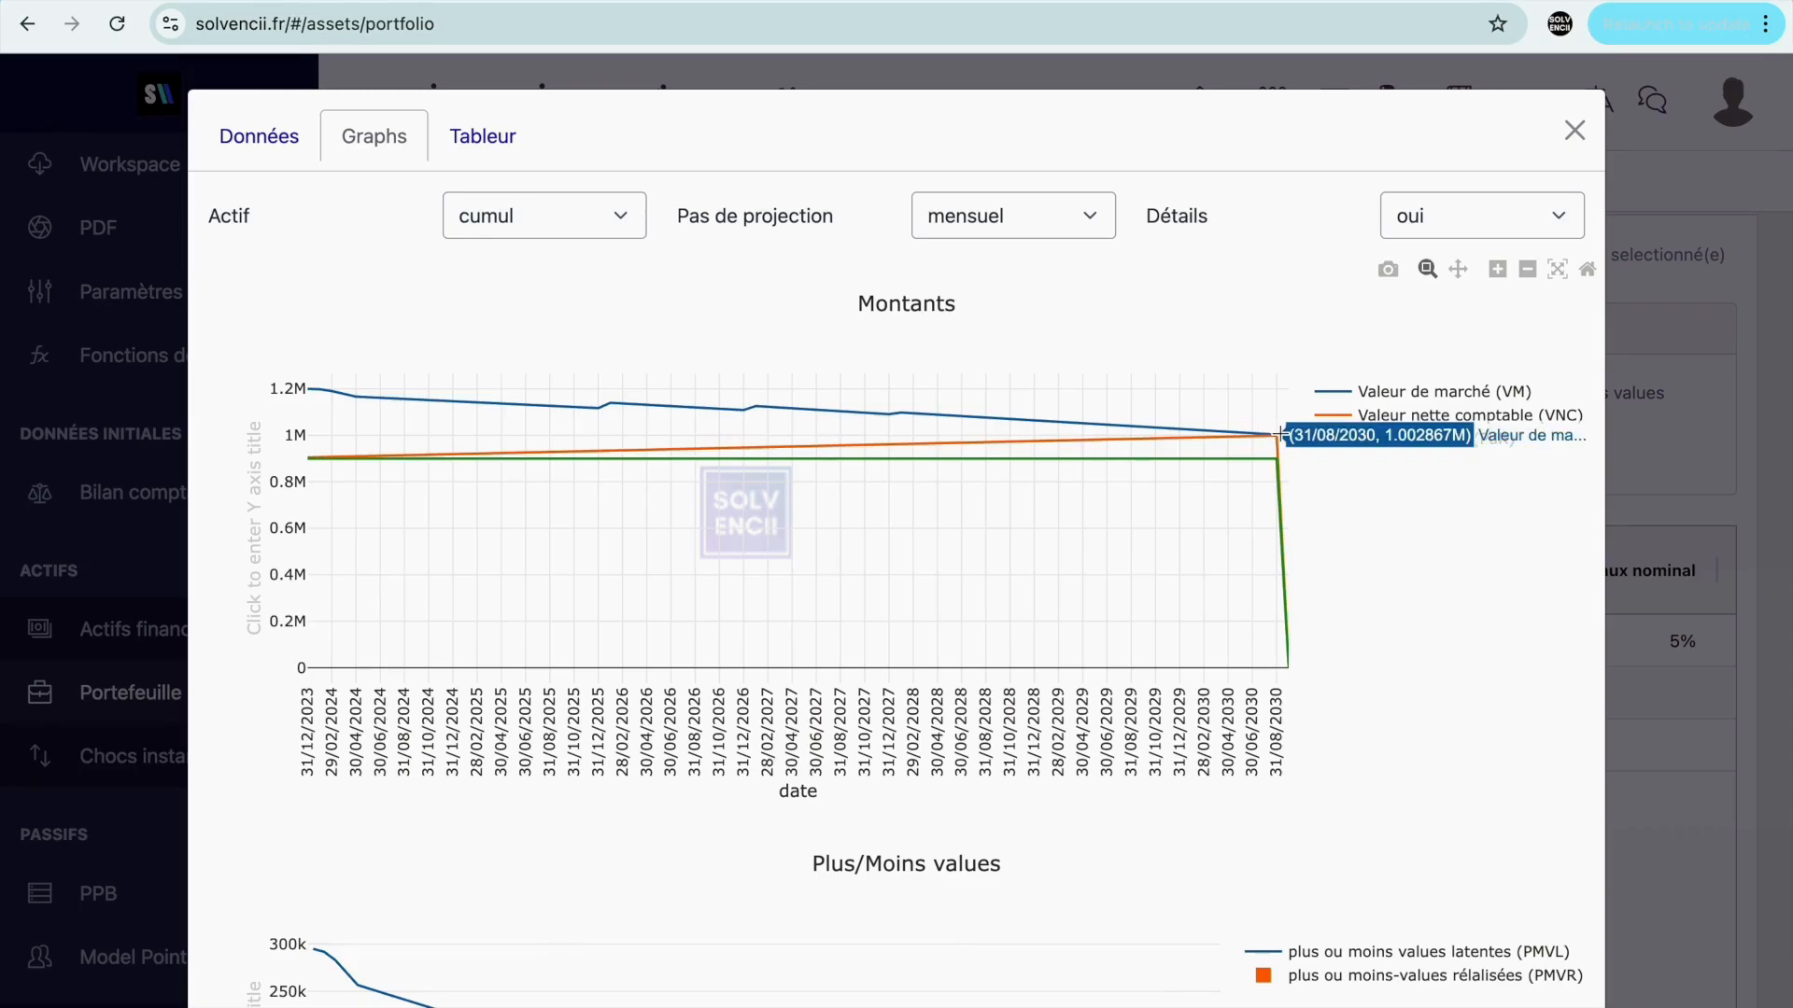
{"action": "scroll", "coordinate": [1340, 589], "scroll_direction": "down", "scroll_amount": 1}
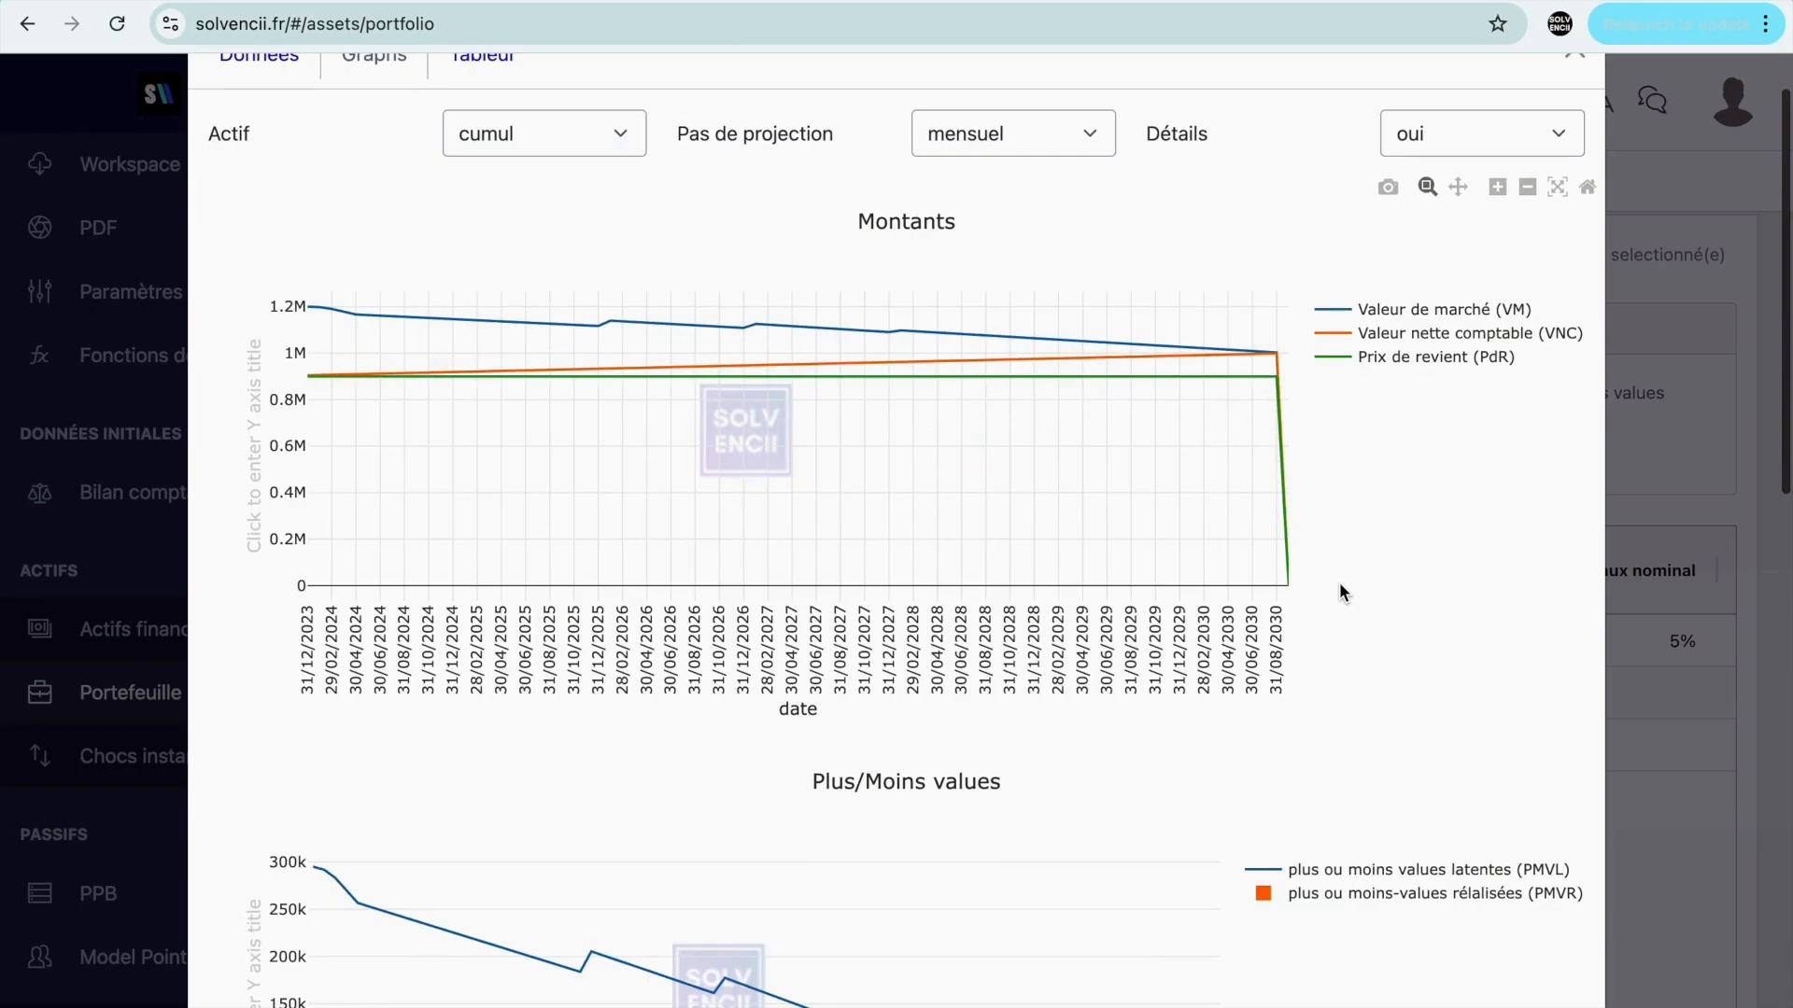
{"action": "scroll", "coordinate": [1339, 590], "scroll_direction": "down", "scroll_amount": 2}
{"action": "scroll", "coordinate": [1339, 590], "scroll_direction": "up", "scroll_amount": 1}
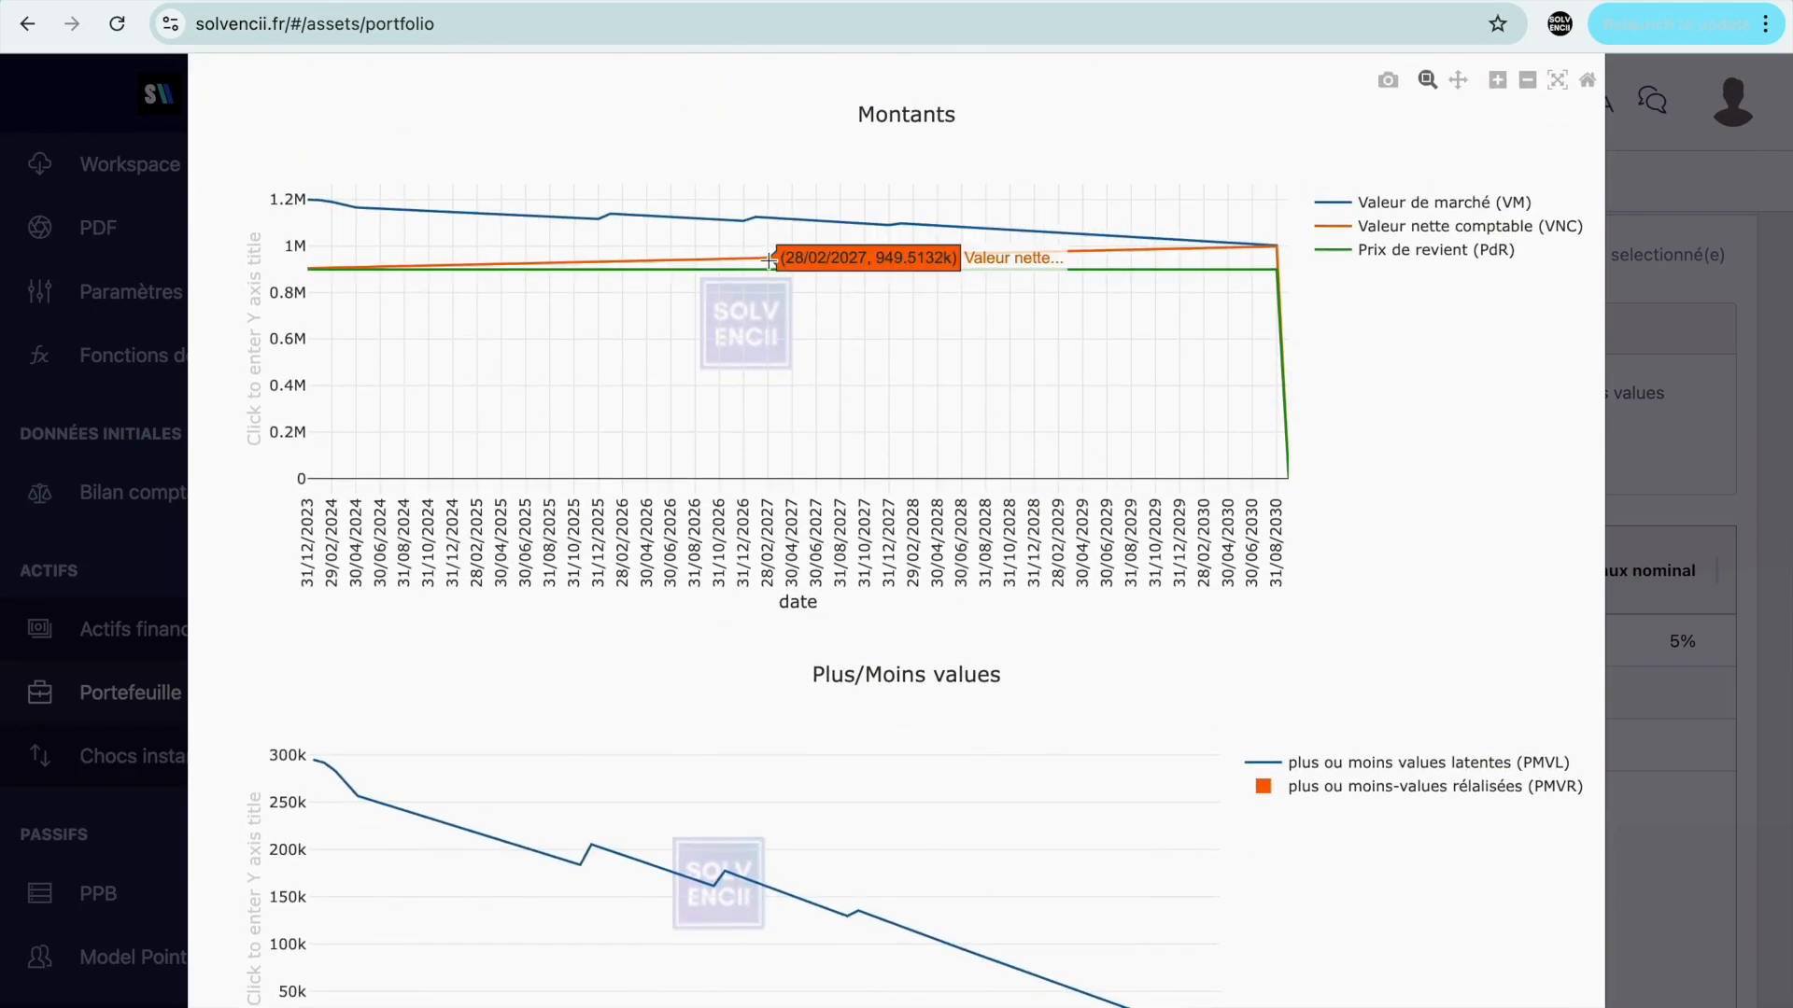
Step: Examine the unrealised gains curve in the Plus/Moins values chart against the Montants curves near maturity
{"action": "scroll", "coordinate": [770, 262], "scroll_direction": "down", "scroll_amount": 2}
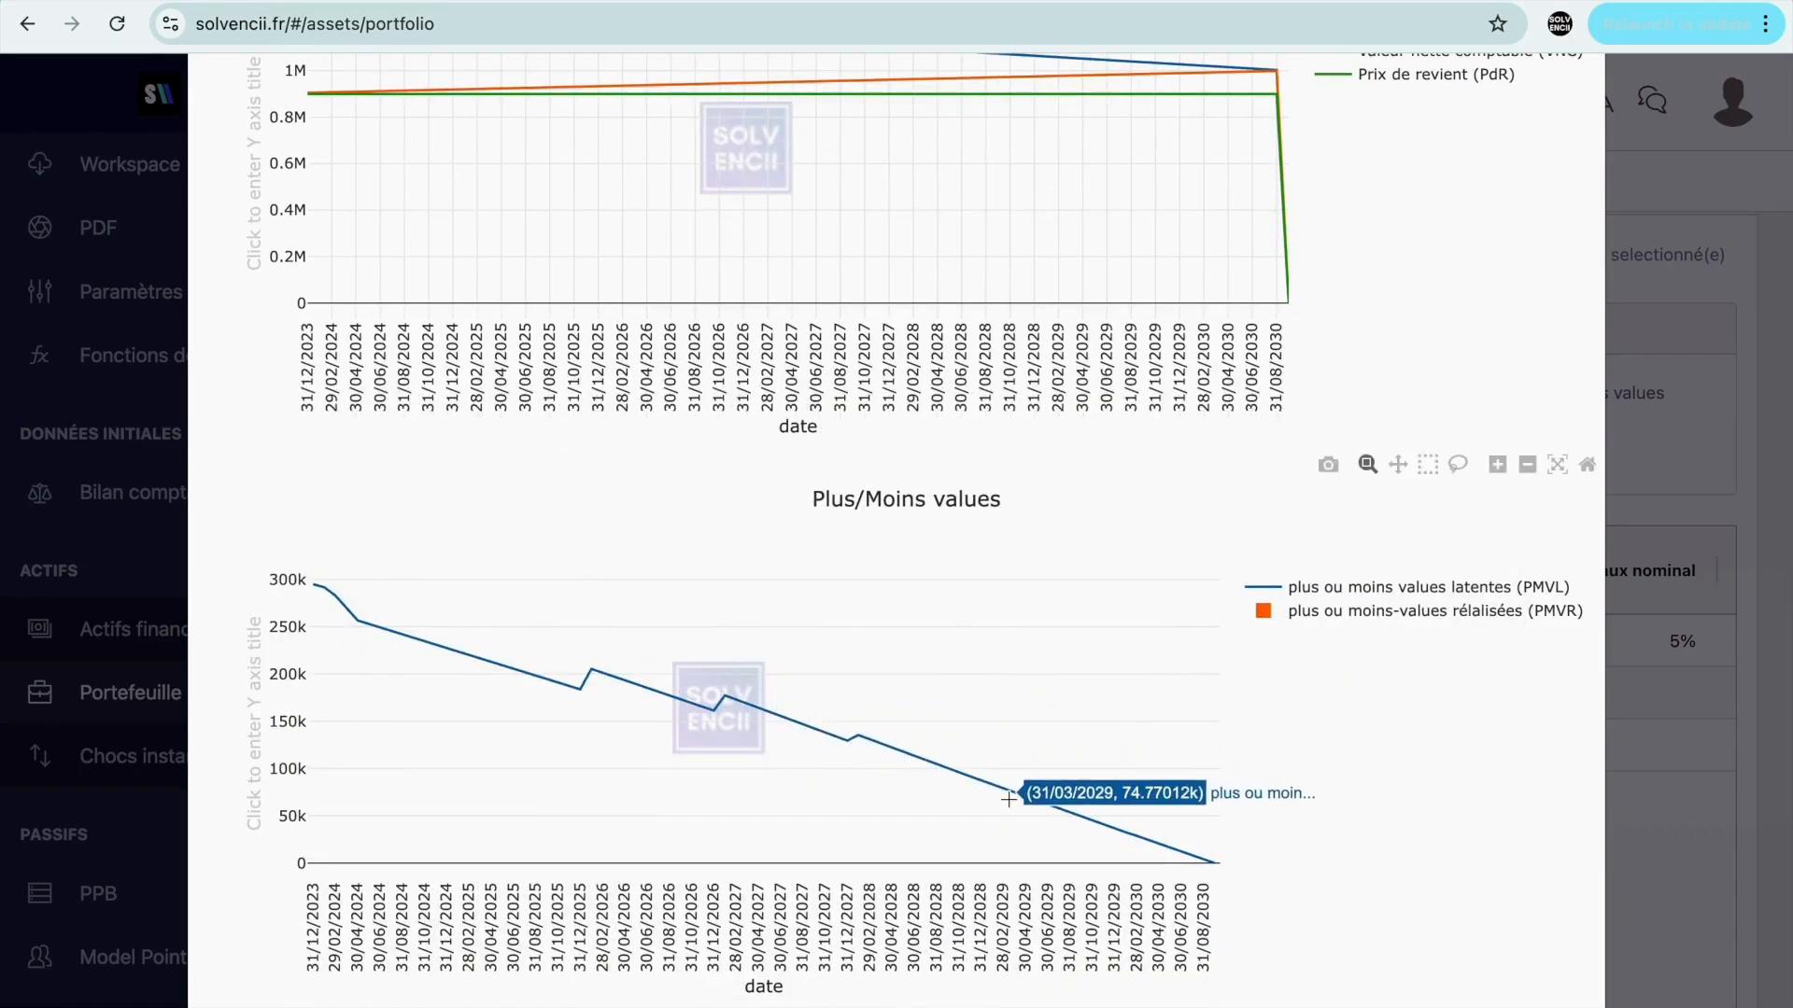
{"action": "scroll", "coordinate": [1006, 562], "scroll_direction": "up", "scroll_amount": 1}
{"action": "mouse_move", "coordinate": [1267, 178]}
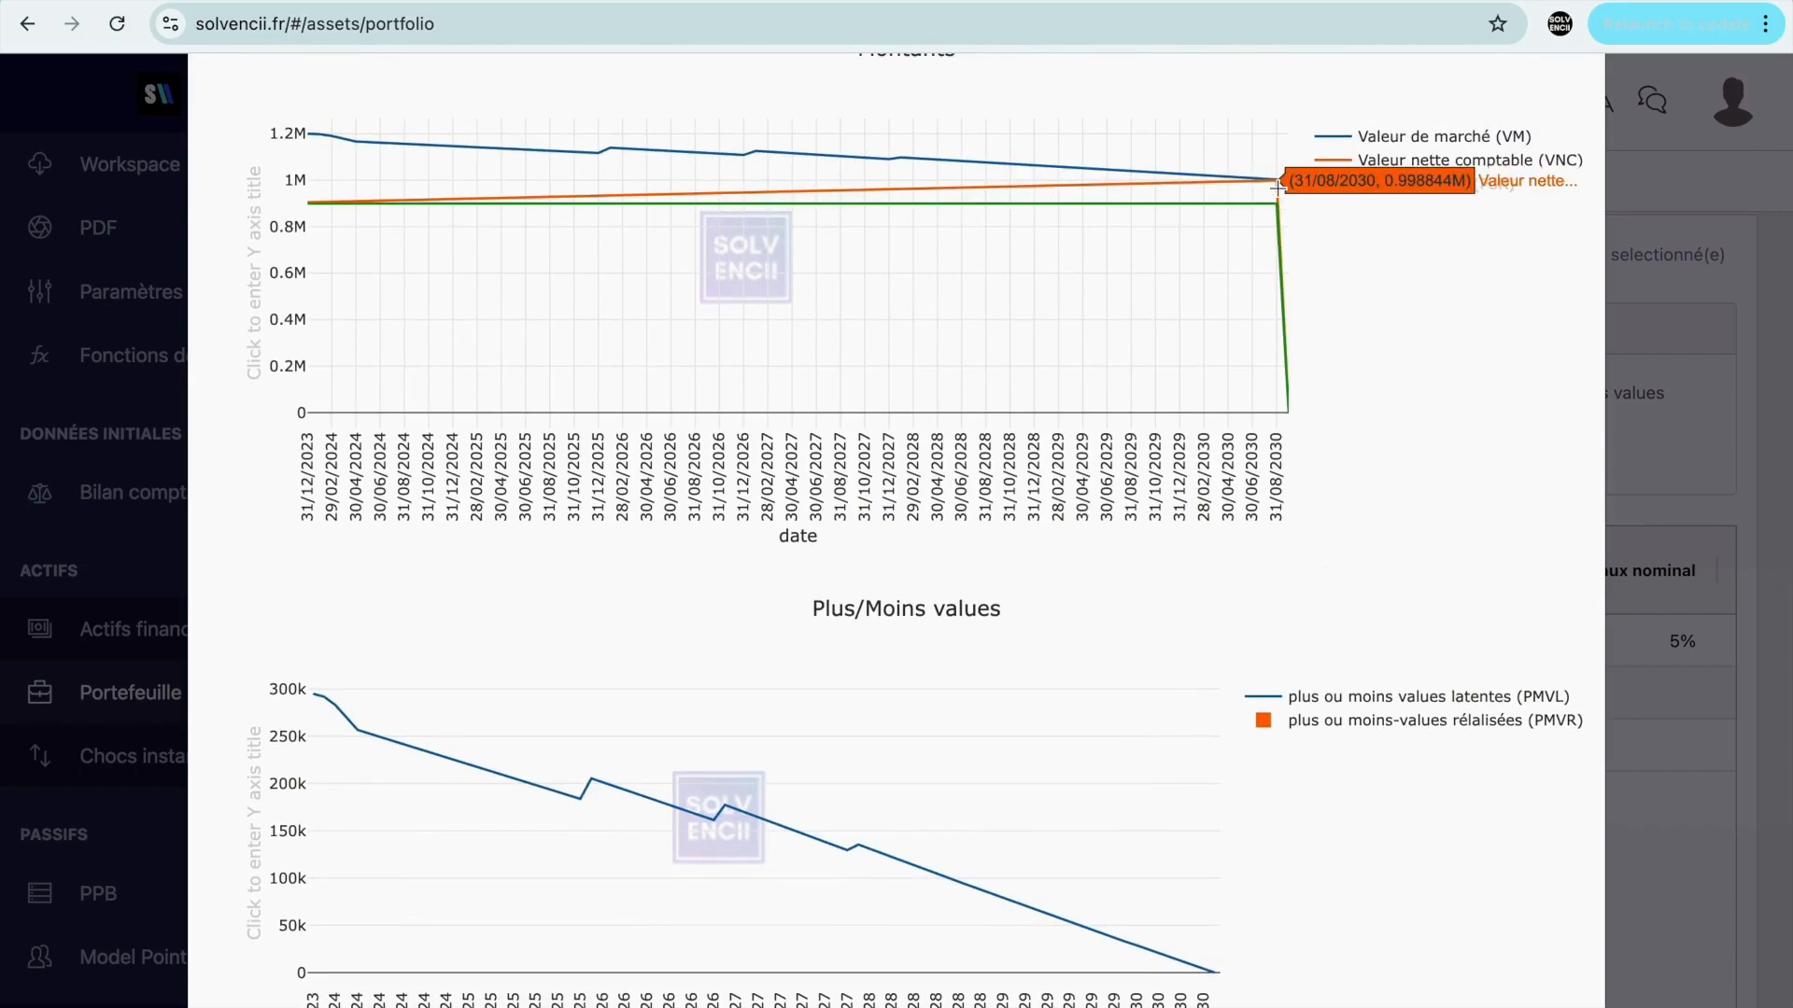
{"action": "scroll", "coordinate": [1176, 458], "scroll_direction": "down", "scroll_amount": 1}
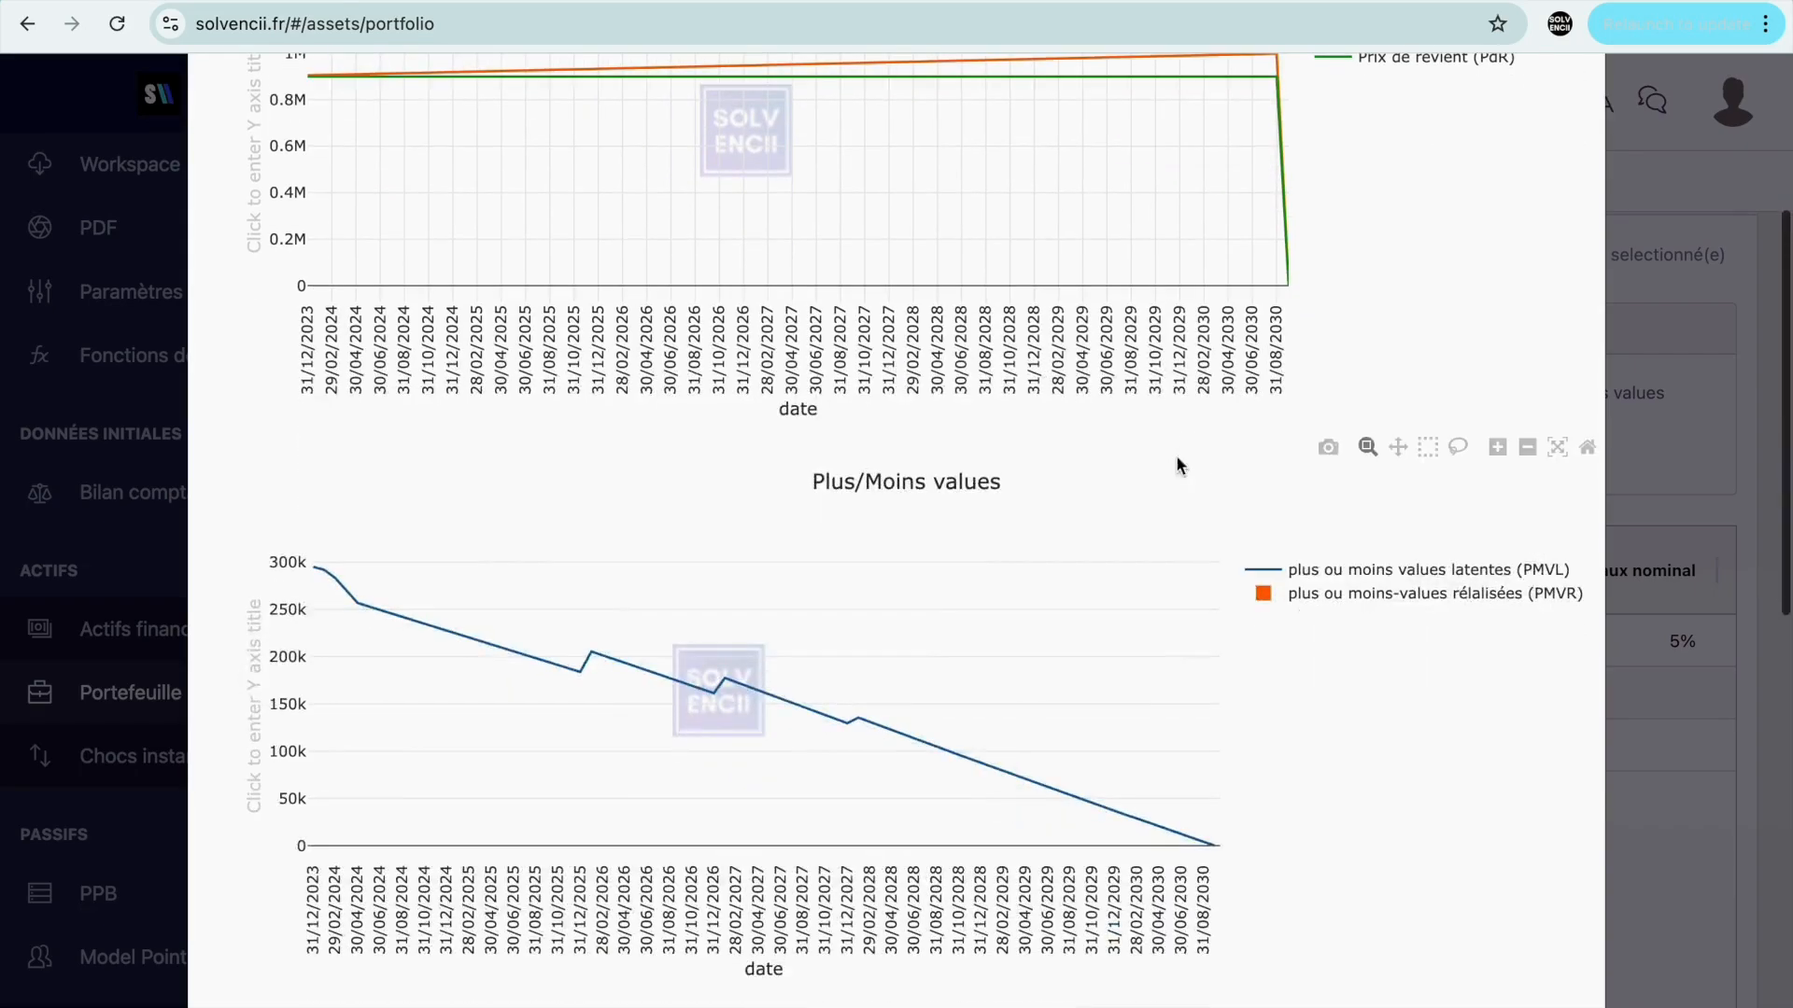
{"action": "mouse_move", "coordinate": [759, 691]}
{"action": "mouse_move", "coordinate": [1103, 801]}
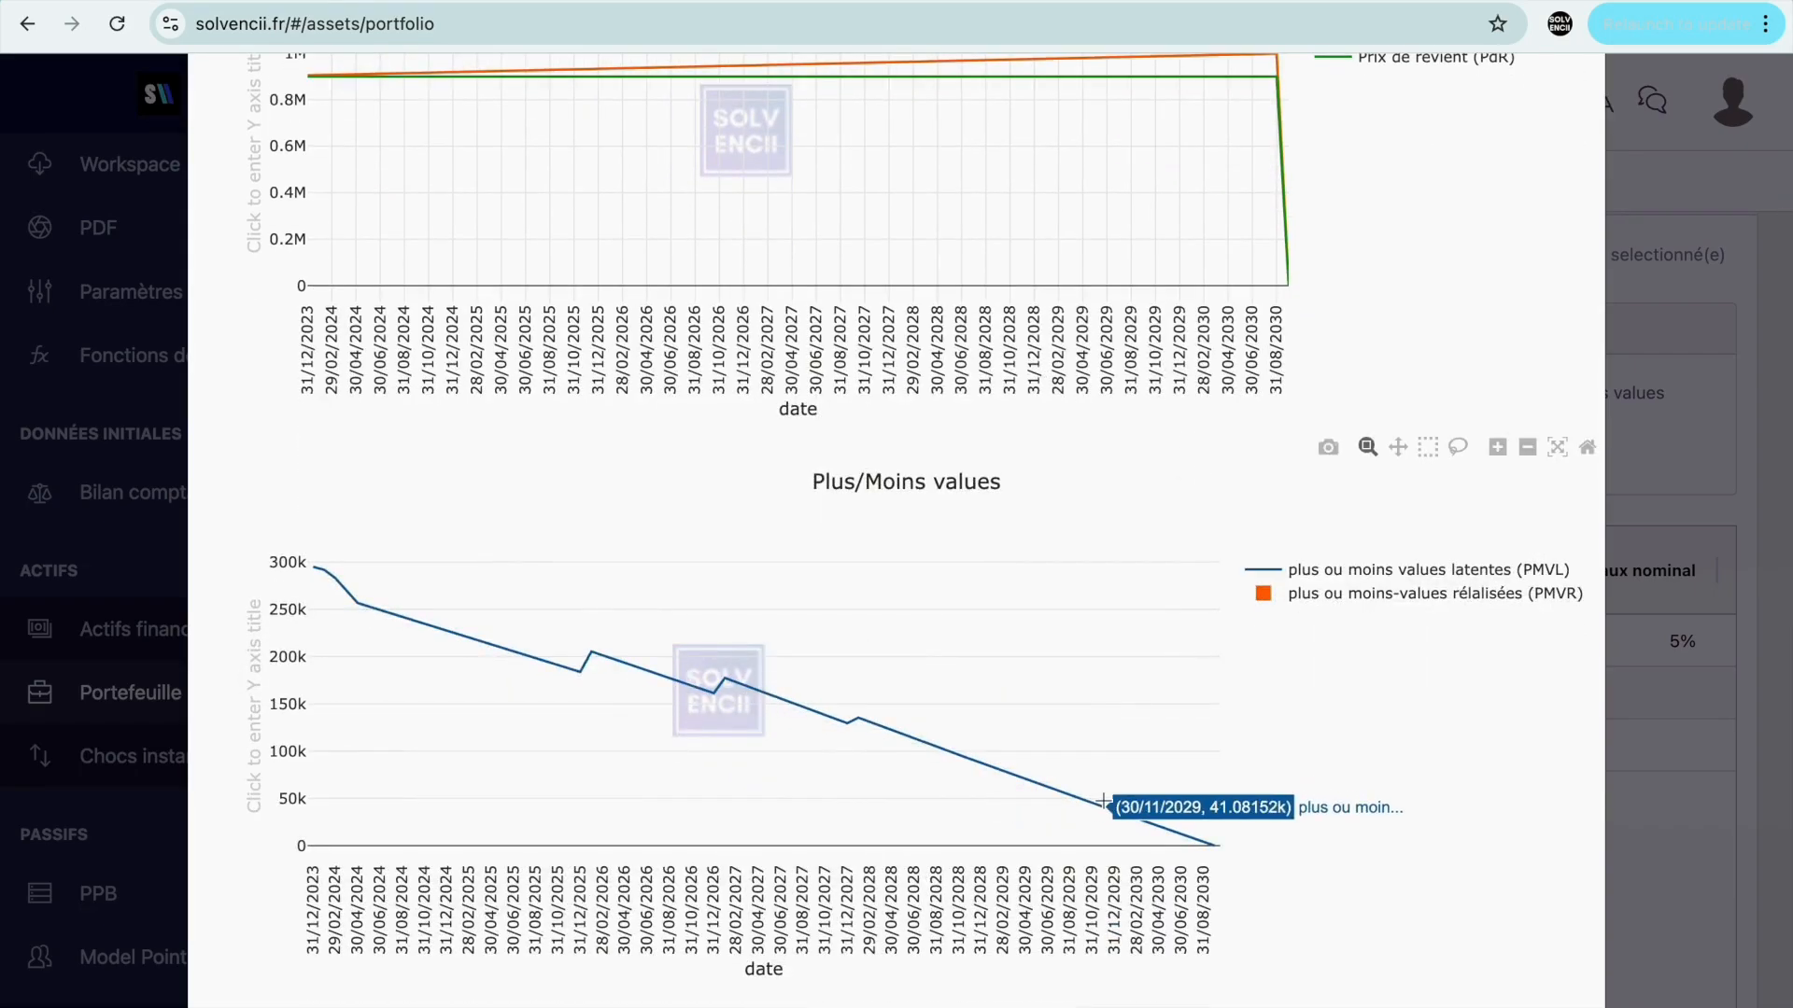
Step: Examine the Revenus comptables chart and the income components listed in its legend
{"action": "scroll", "coordinate": [1274, 819], "scroll_direction": "down", "scroll_amount": 6}
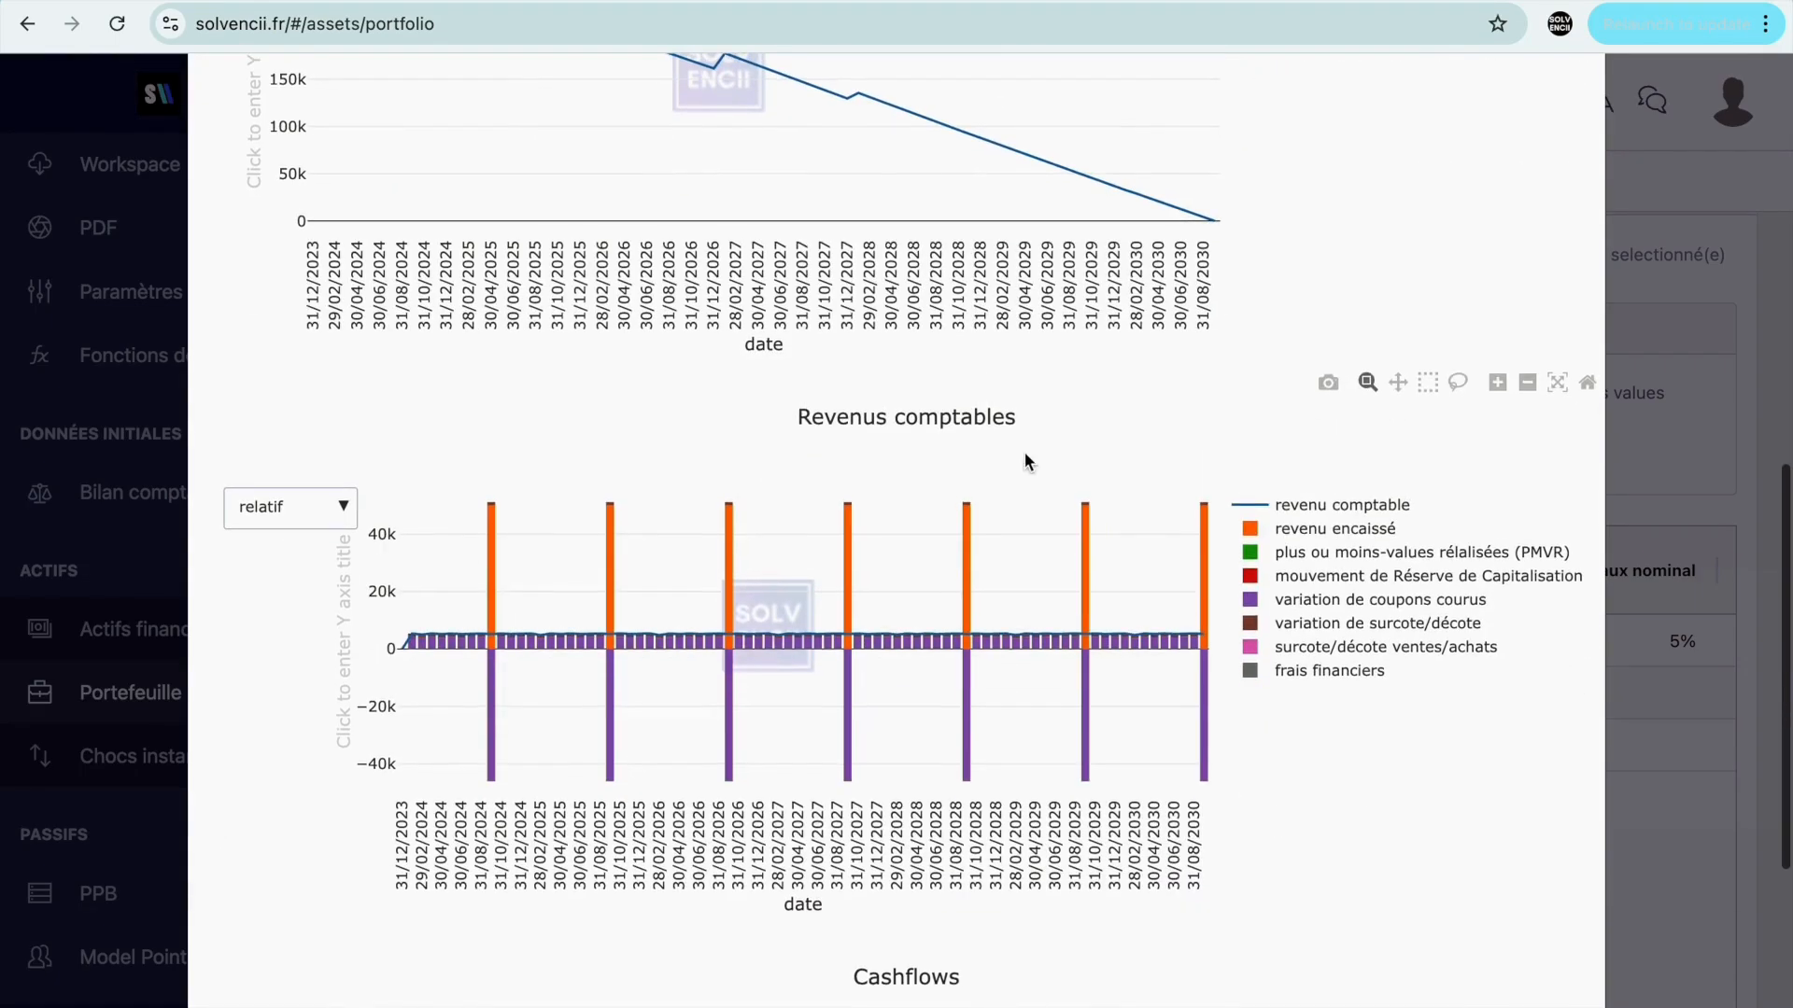
{"action": "scroll", "coordinate": [1120, 476], "scroll_direction": "down", "scroll_amount": 2}
{"action": "scroll", "coordinate": [1125, 478], "scroll_direction": "up", "scroll_amount": 2}
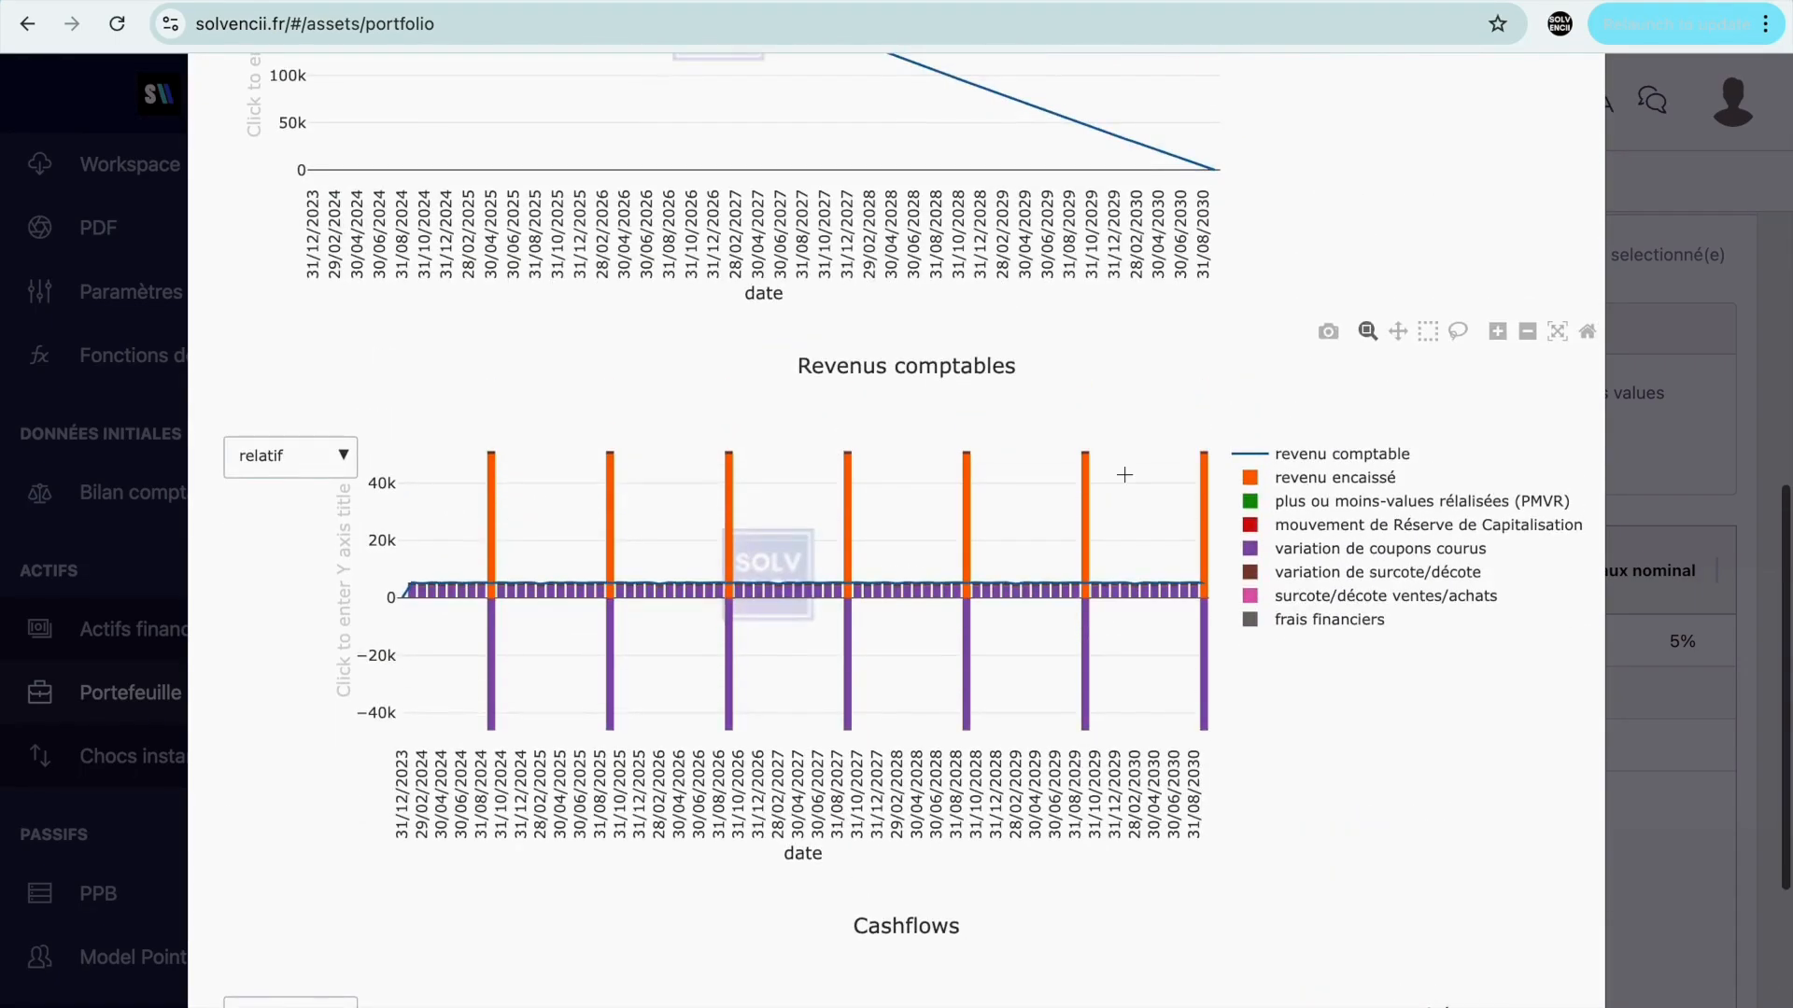
{"action": "scroll", "coordinate": [1125, 478], "scroll_direction": "down", "scroll_amount": 3}
{"action": "scroll", "coordinate": [1125, 478], "scroll_direction": "up", "scroll_amount": 4}
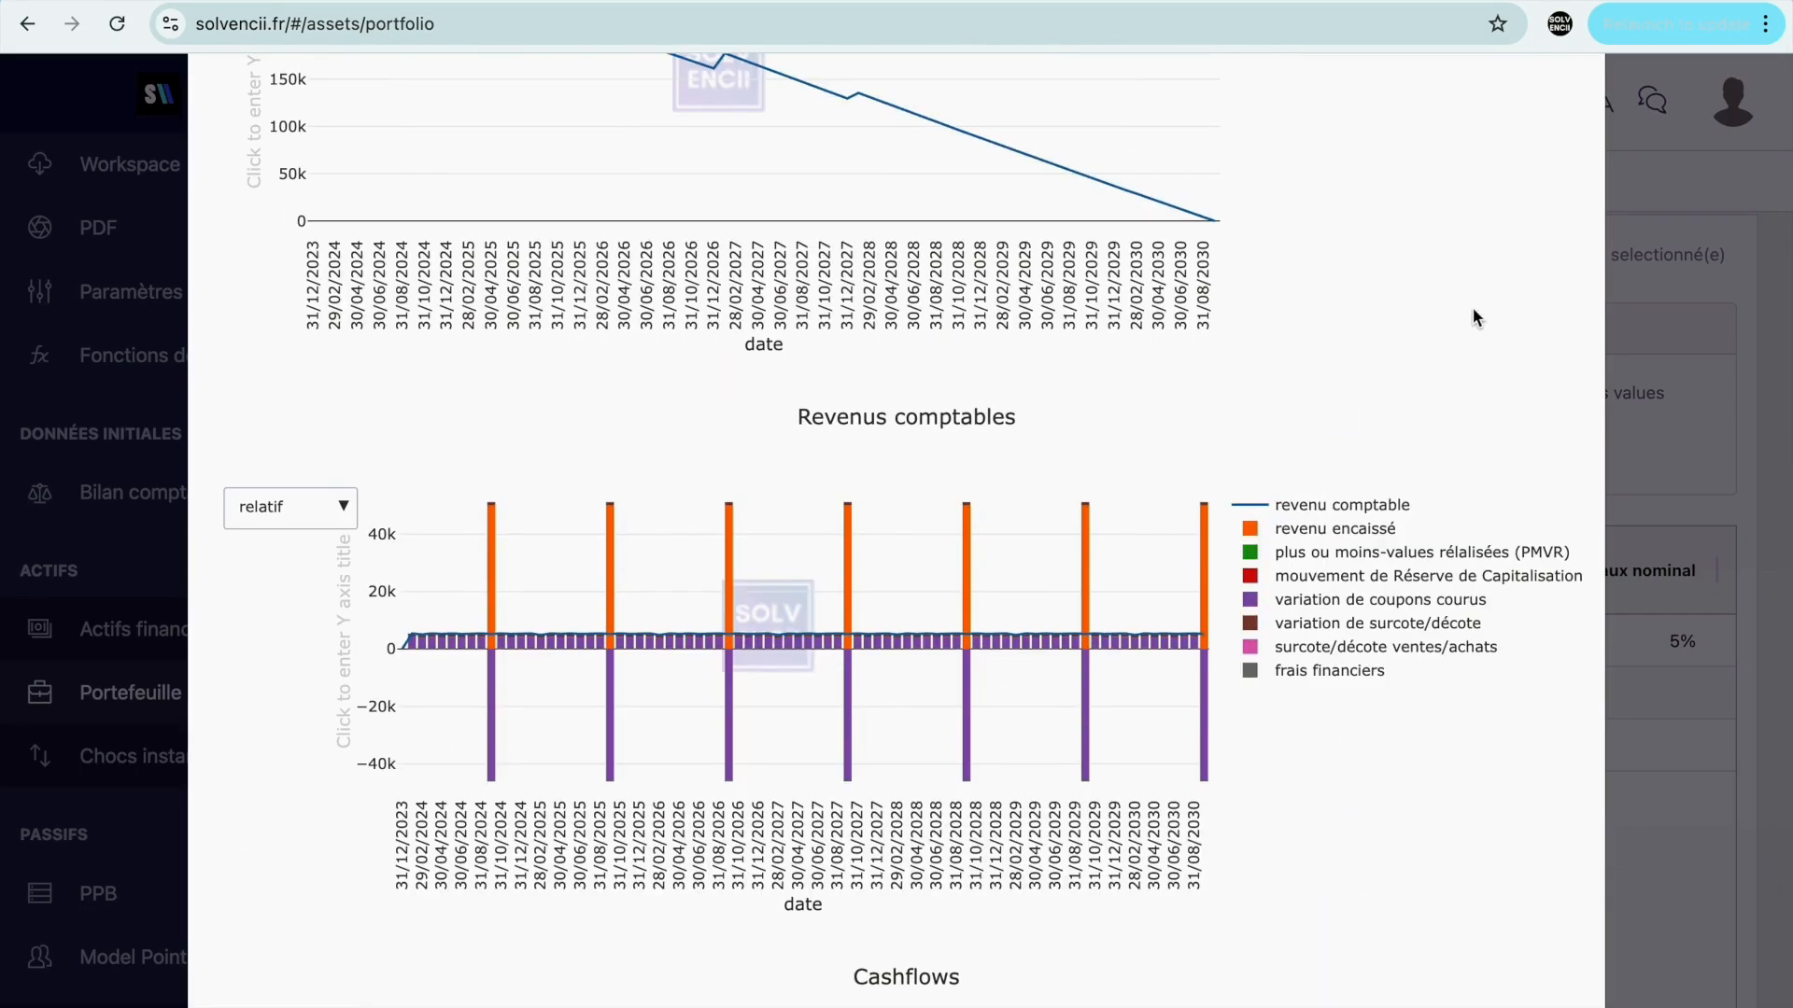
{"action": "scroll", "coordinate": [1472, 317], "scroll_direction": "down", "scroll_amount": 1}
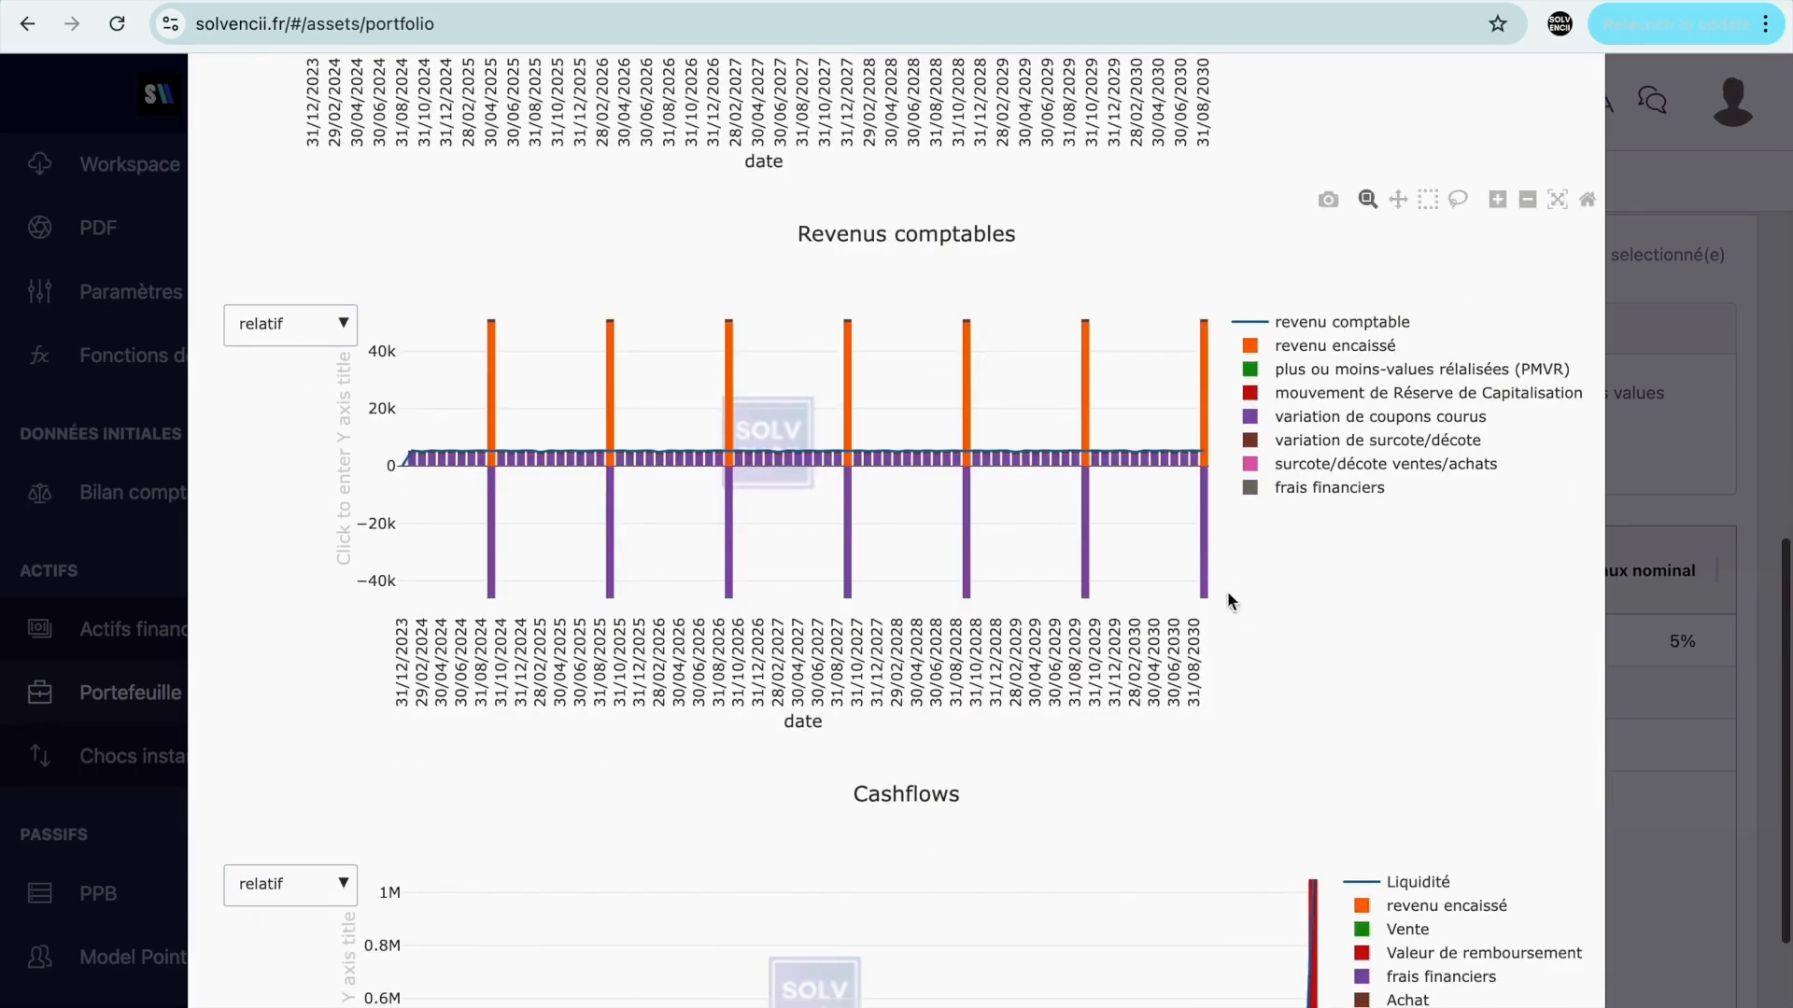
{"action": "scroll", "coordinate": [1208, 633], "scroll_direction": "up", "scroll_amount": 1}
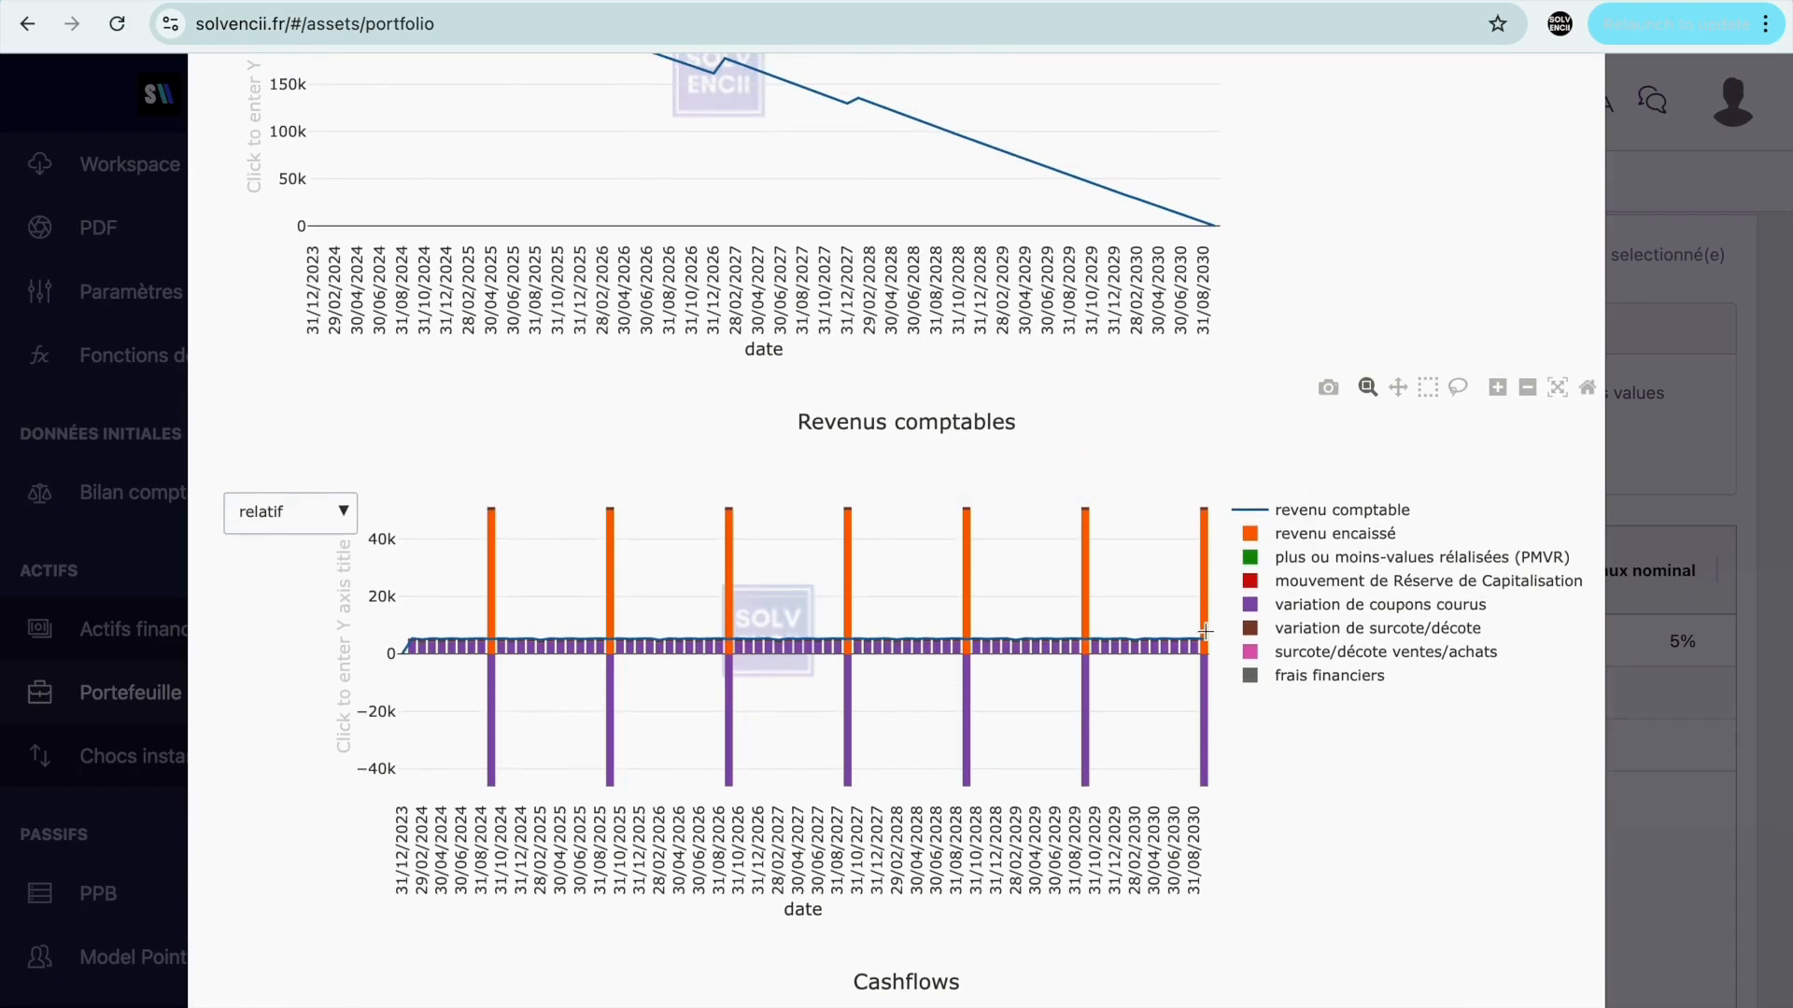
{"action": "scroll", "coordinate": [1205, 631], "scroll_direction": "down", "scroll_amount": 2}
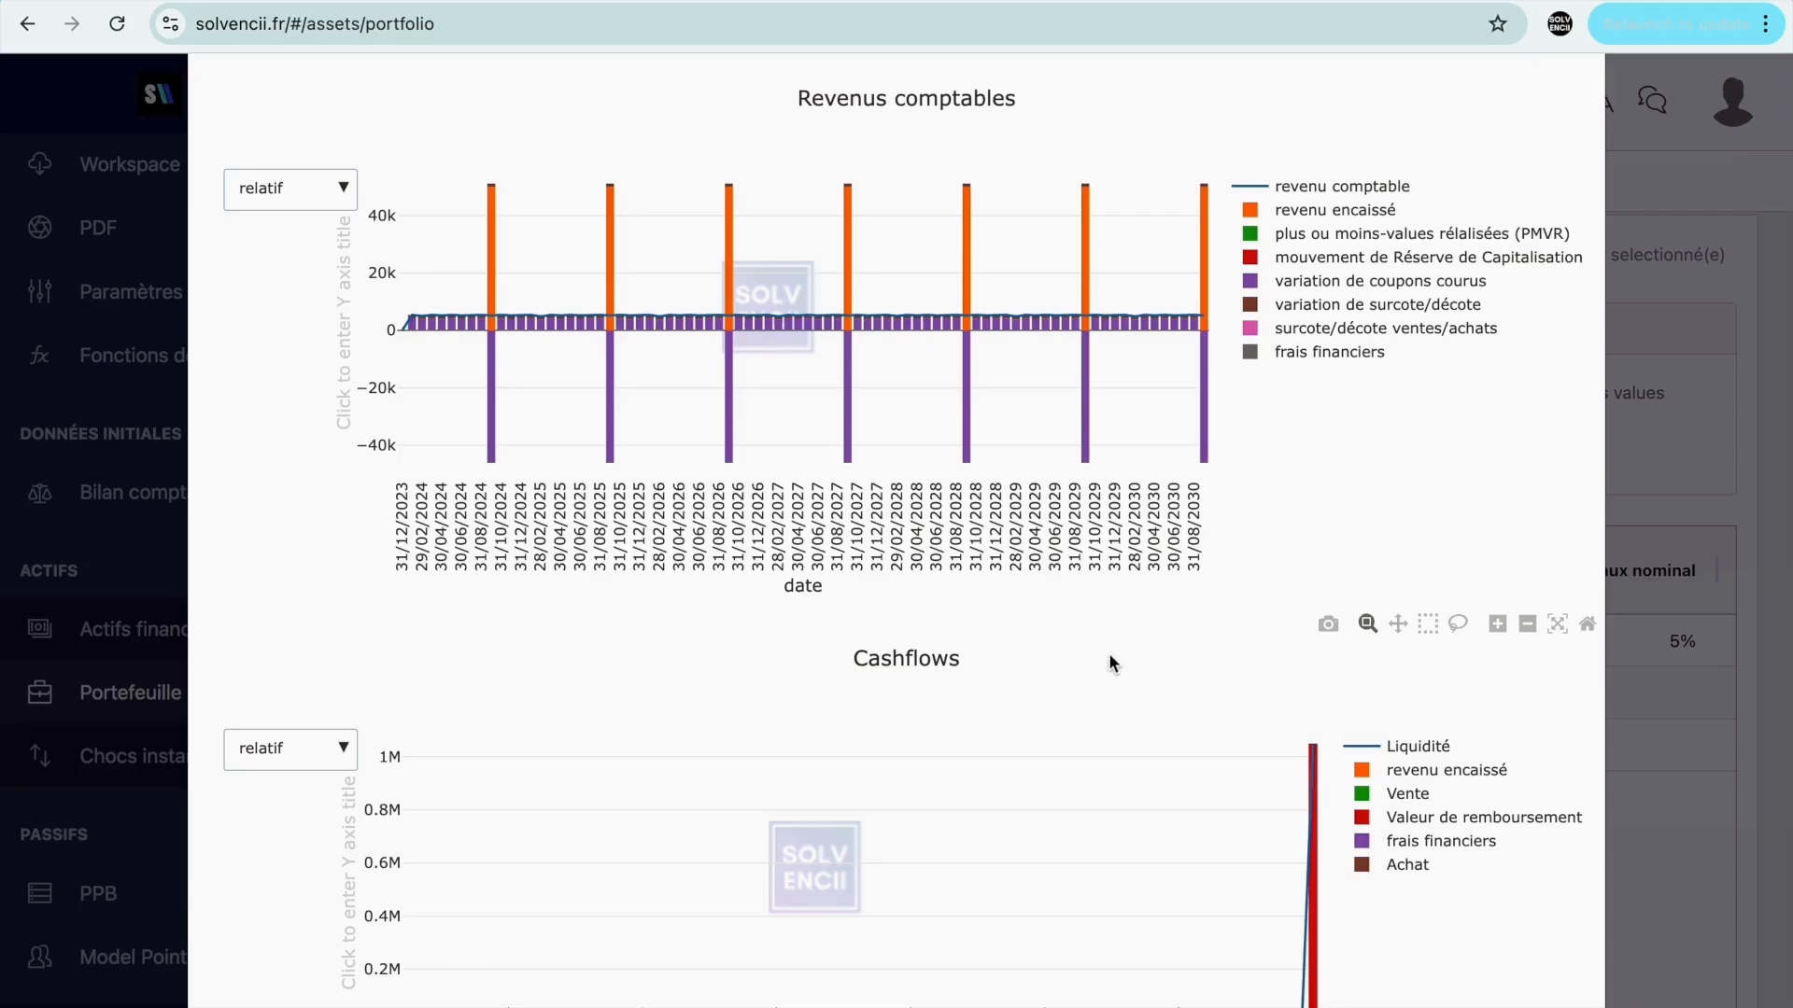
{"action": "scroll", "coordinate": [1108, 652], "scroll_direction": "up", "scroll_amount": 1}
{"action": "scroll", "coordinate": [1108, 655], "scroll_direction": "down", "scroll_amount": 1}
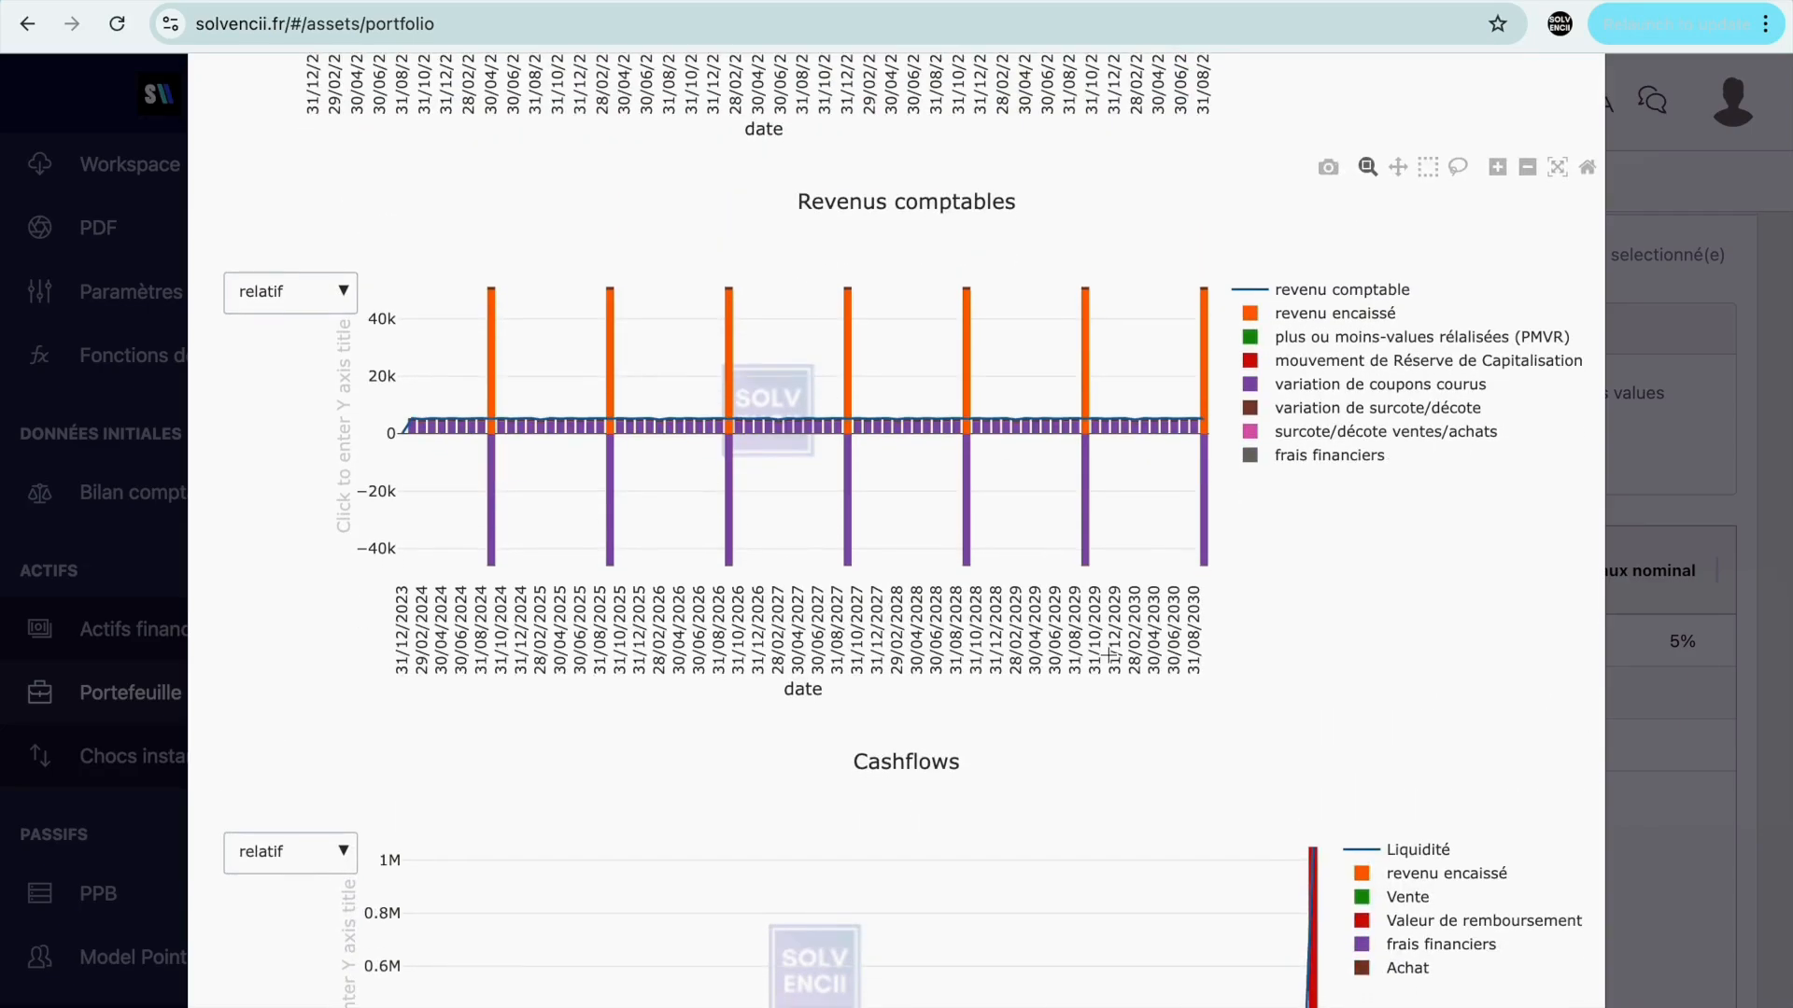
Step: Read the revenu encaissé bars at successive coupon dates and the revenu comptable line in the Revenus comptables chart
{"action": "mouse_move", "coordinate": [492, 372]}
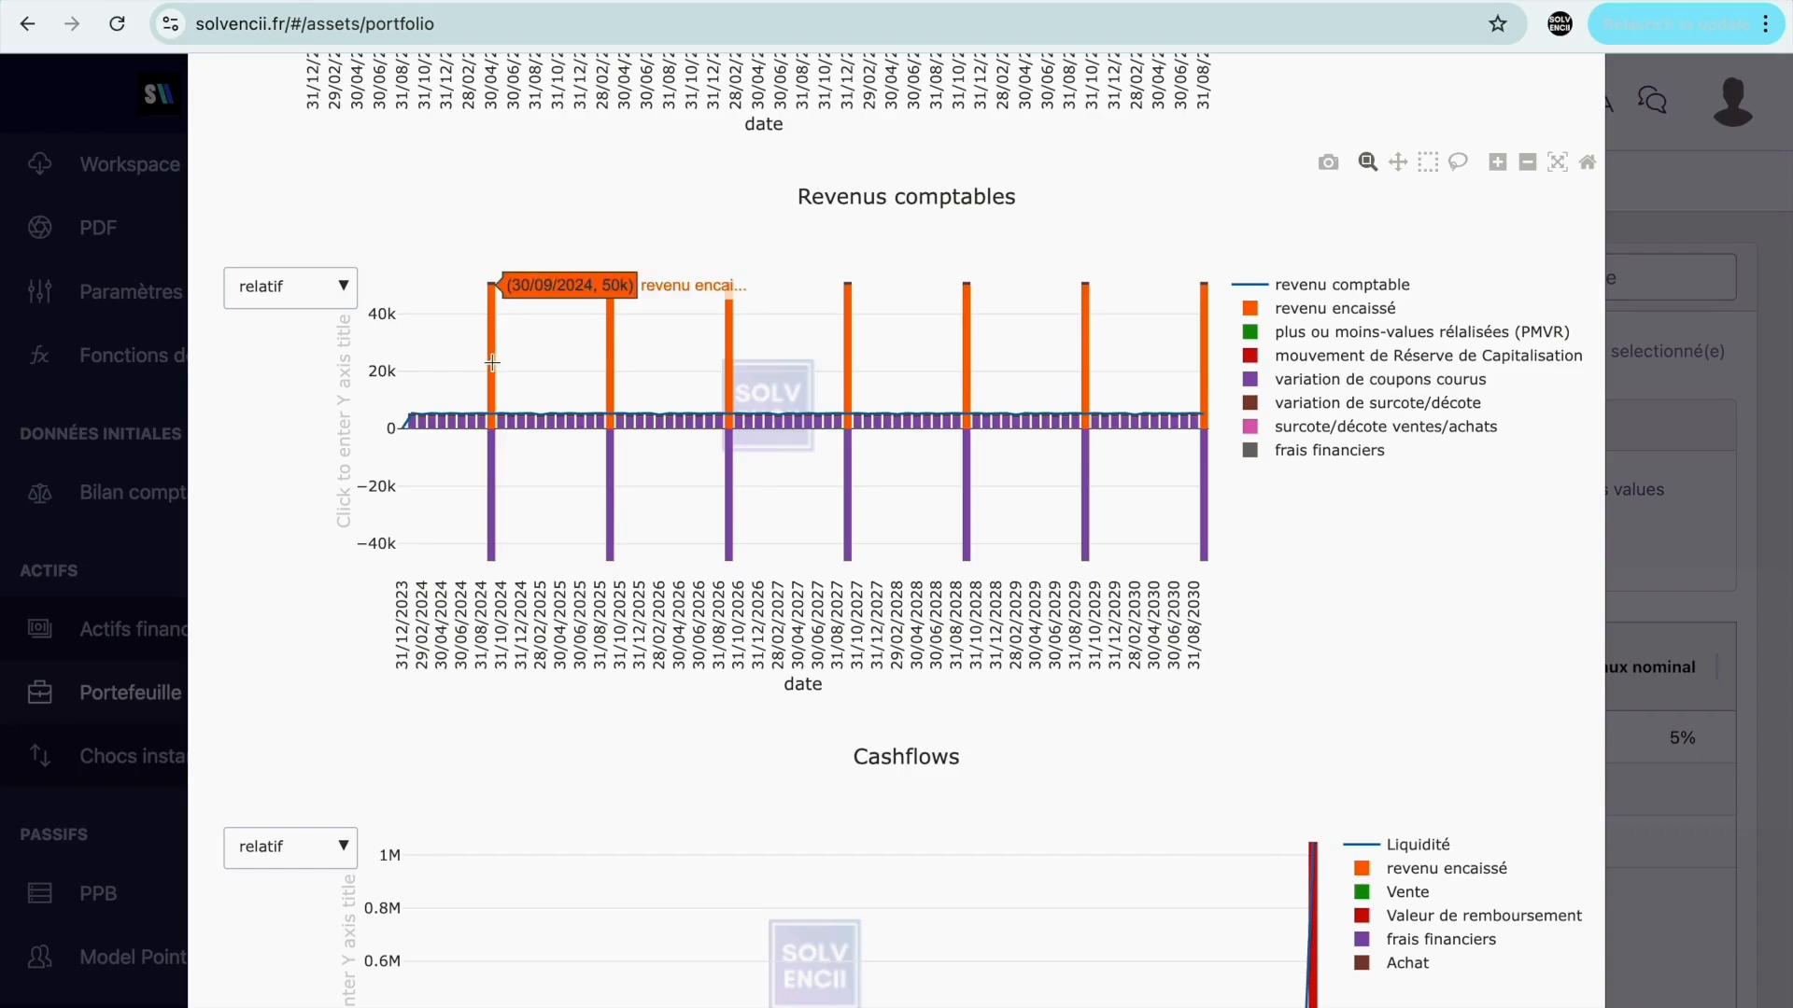
{"action": "mouse_move", "coordinate": [612, 363]}
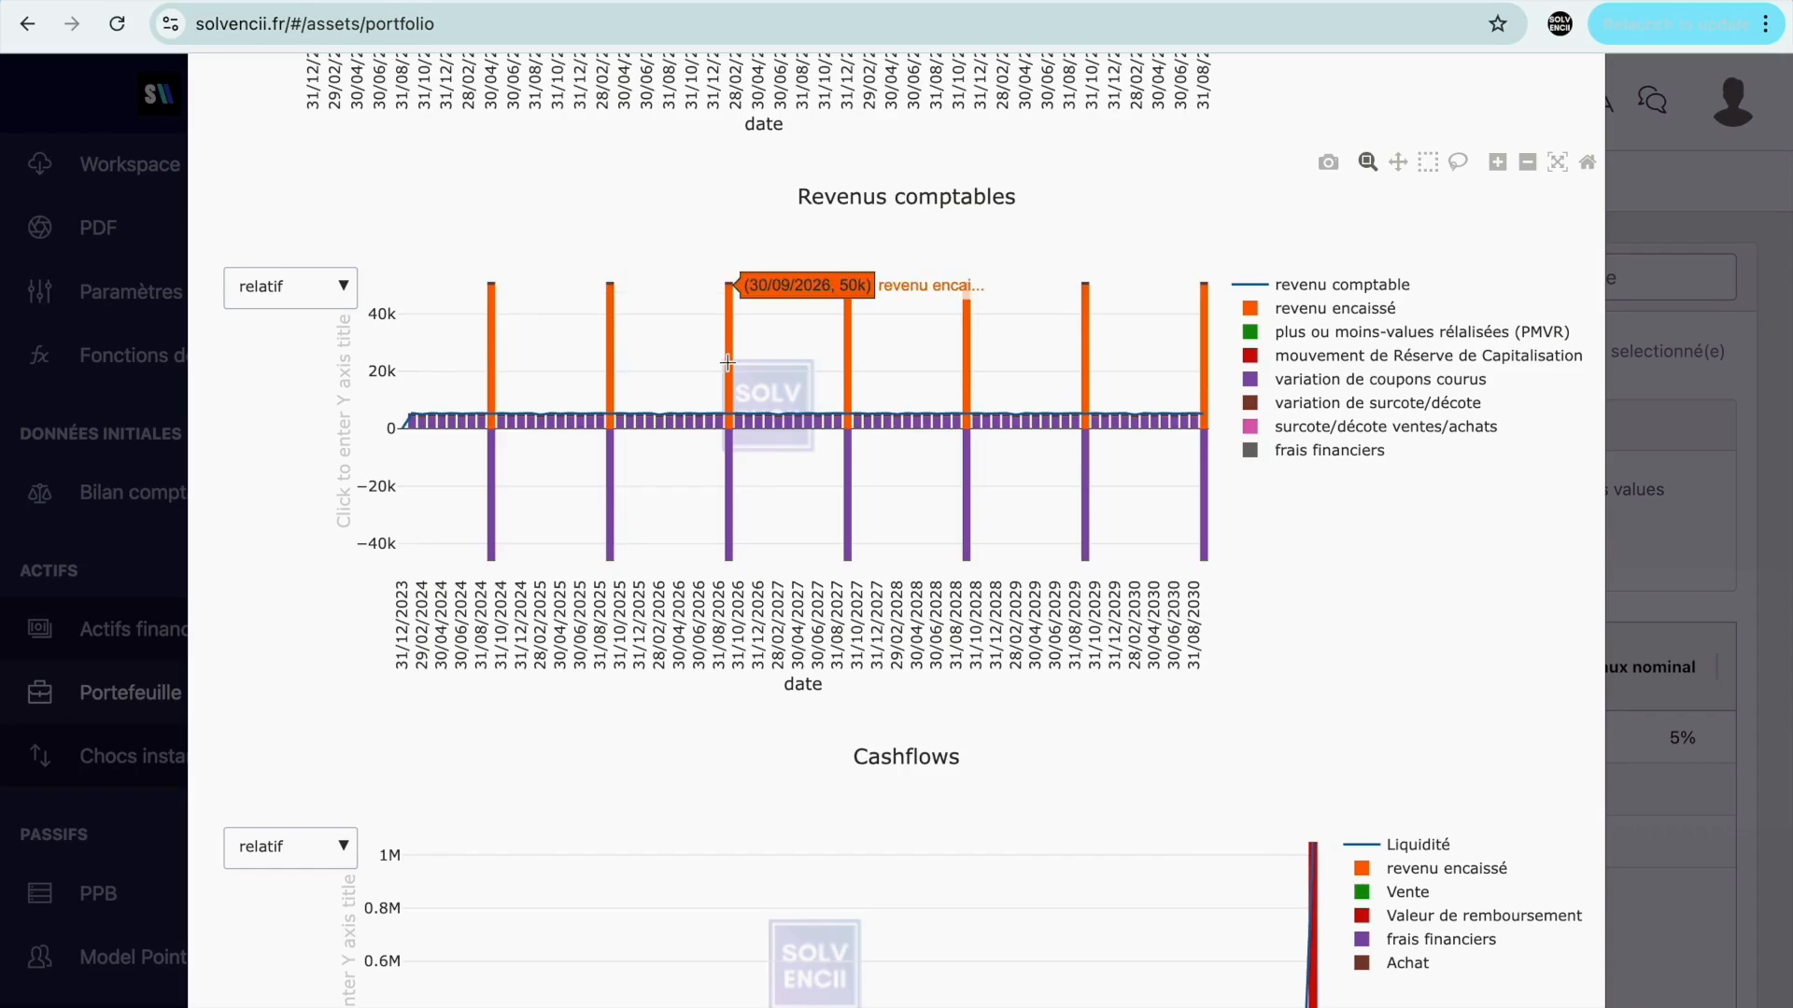
{"action": "mouse_move", "coordinate": [844, 373]}
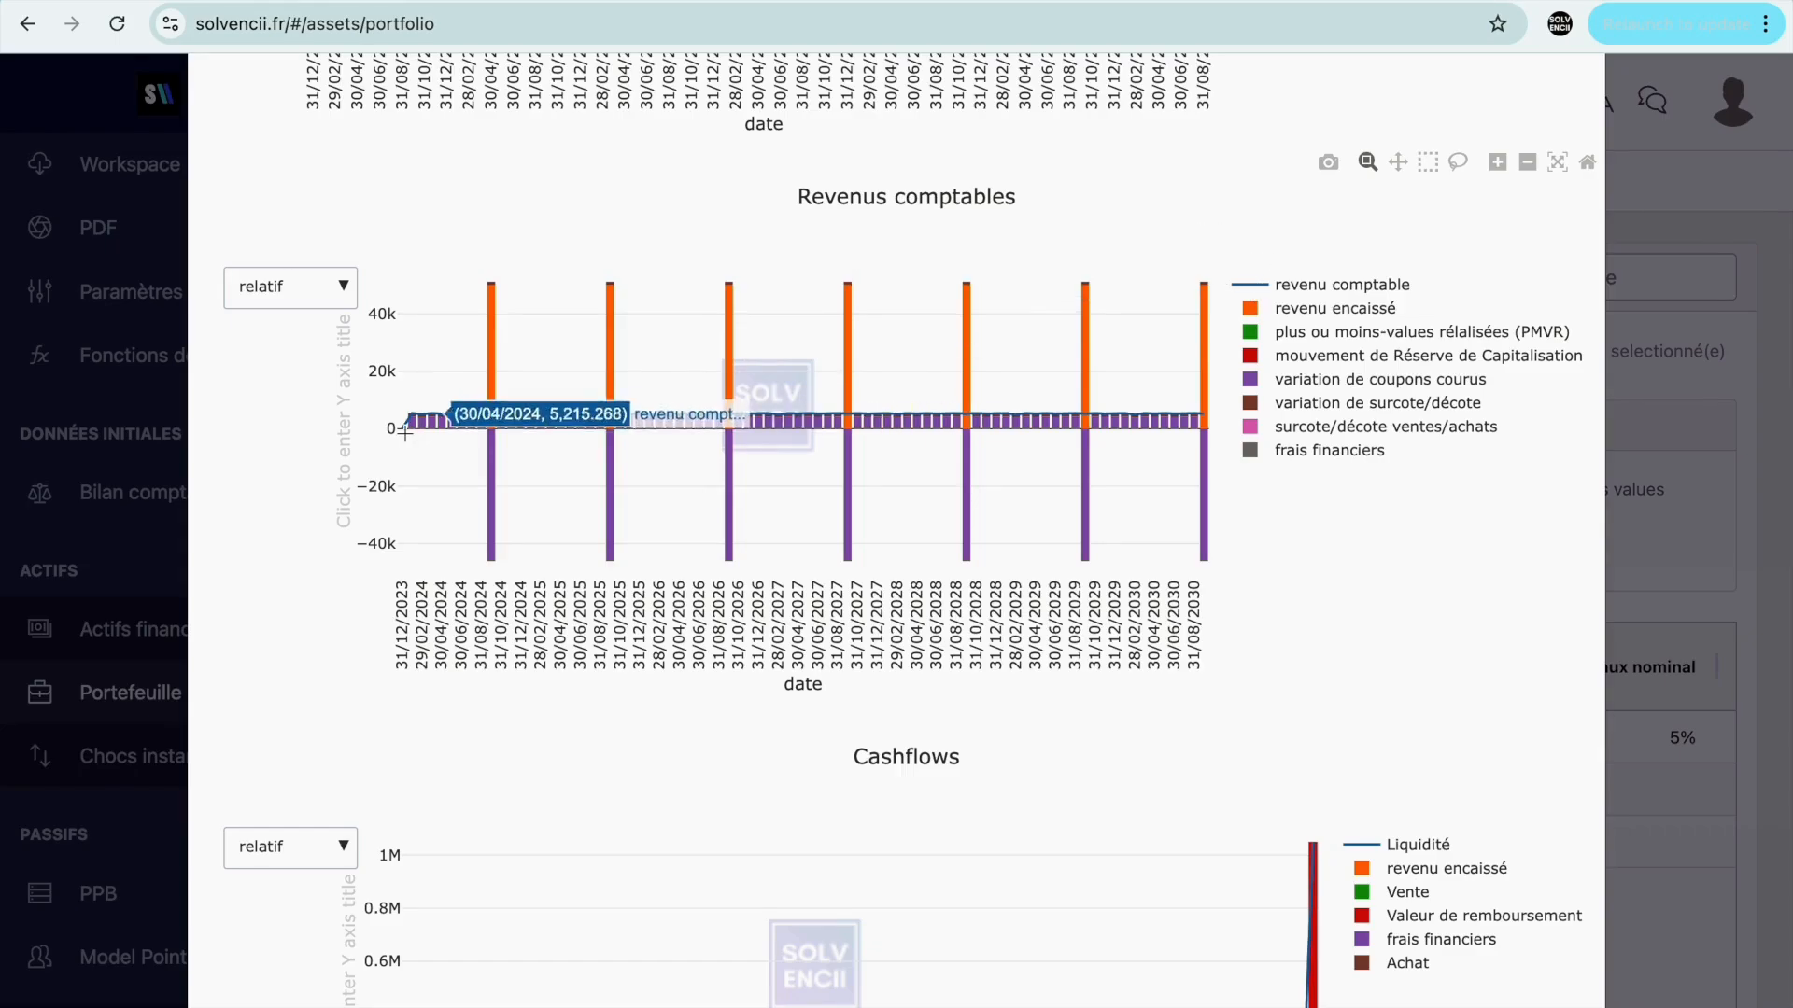
{"action": "mouse_move", "coordinate": [547, 408]}
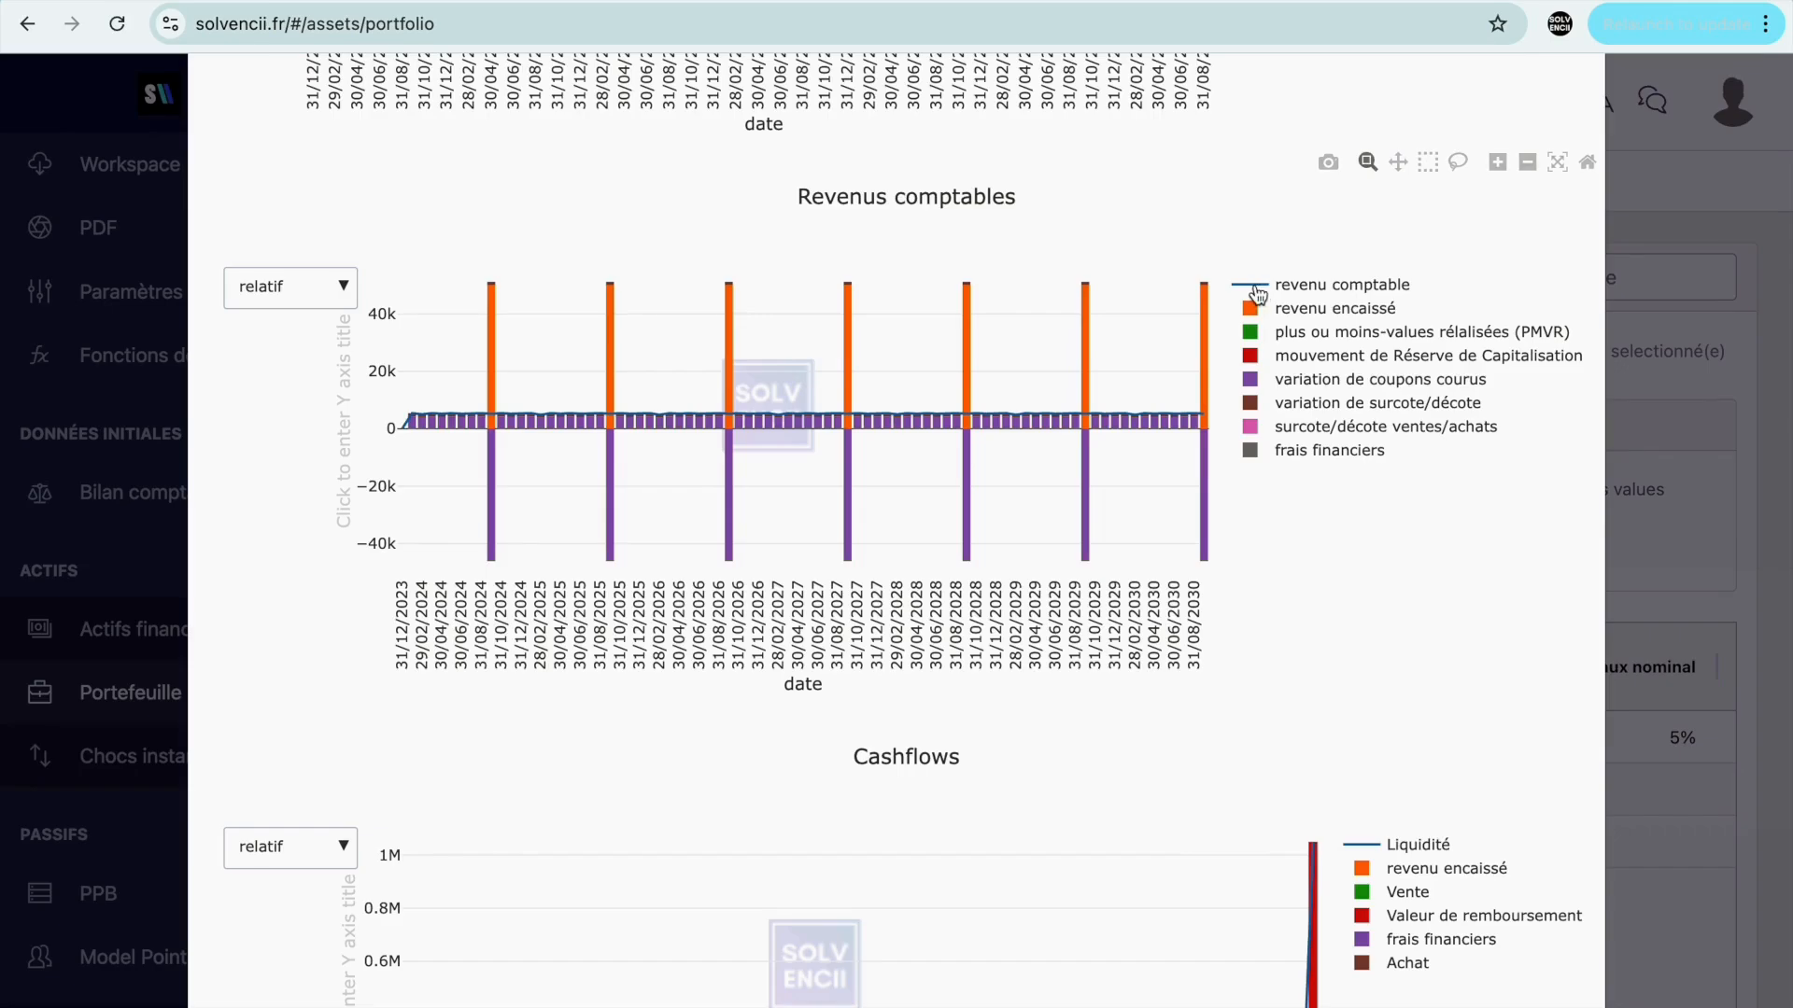
Step: Hide the revenu comptable, revenu encaissé and variation de coupons courus series in the Revenus comptables chart
{"action": "left_click", "coordinate": [1258, 289]}
{"action": "left_click", "coordinate": [1255, 314]}
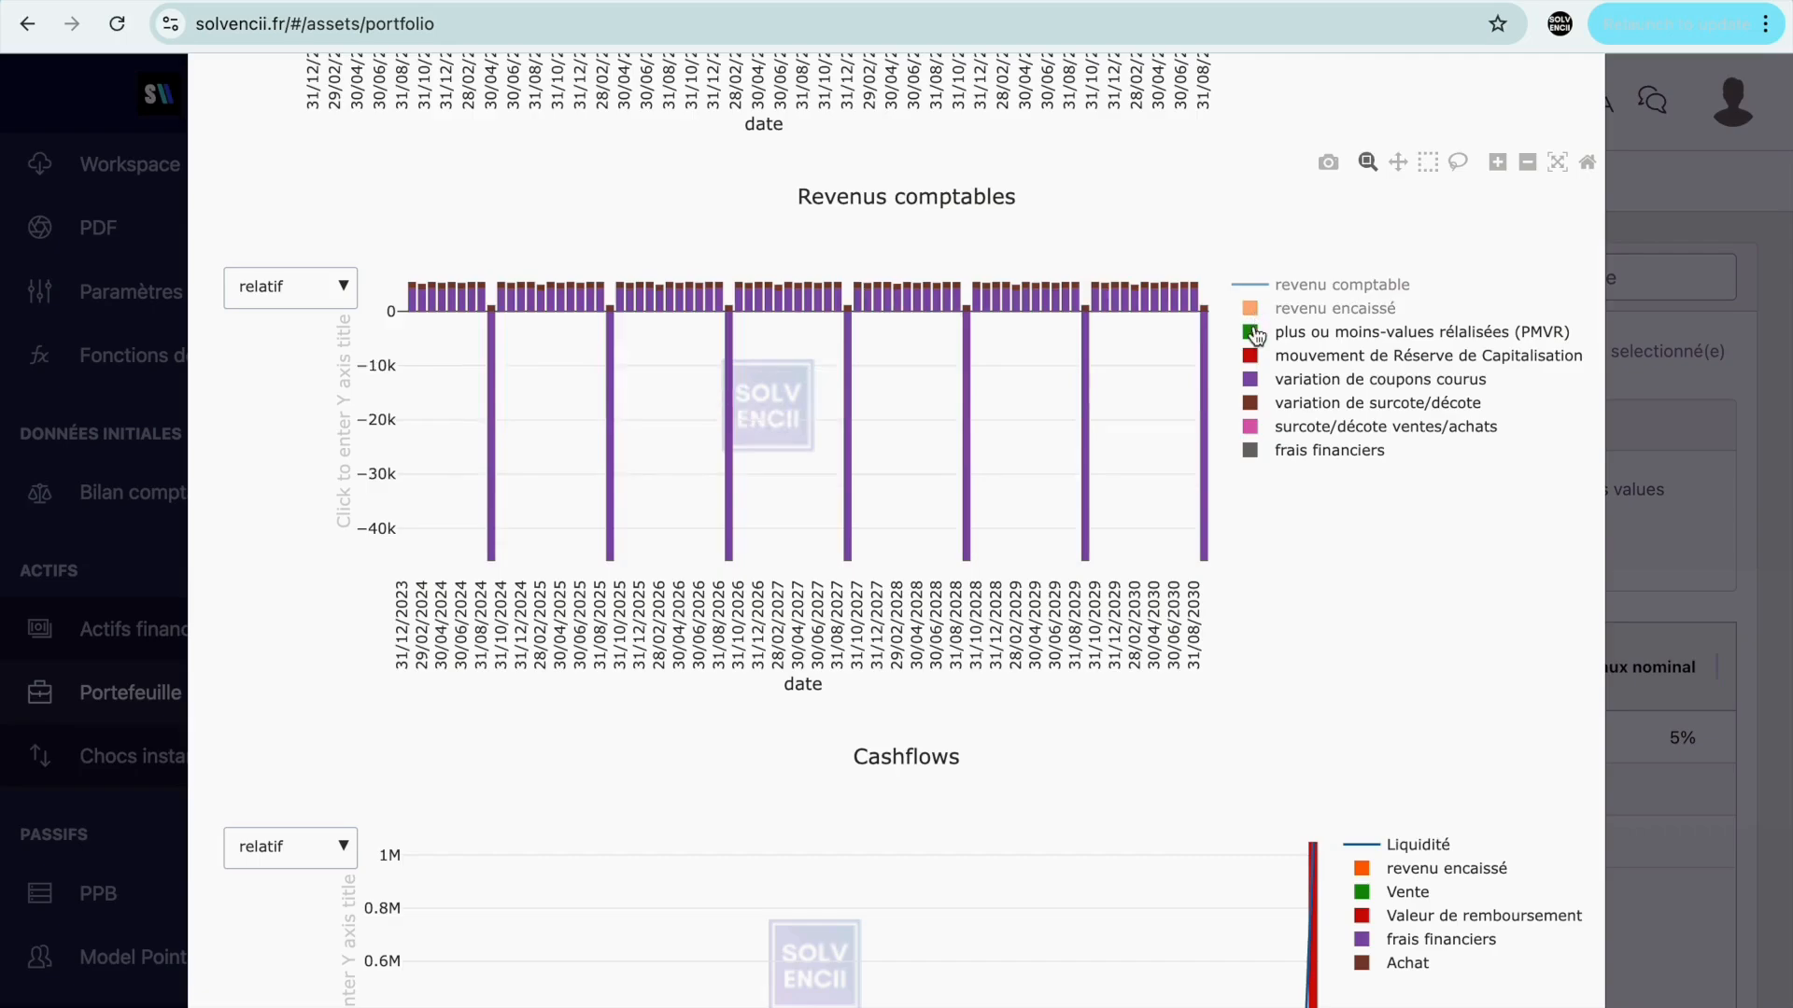
{"action": "left_click", "coordinate": [1251, 383]}
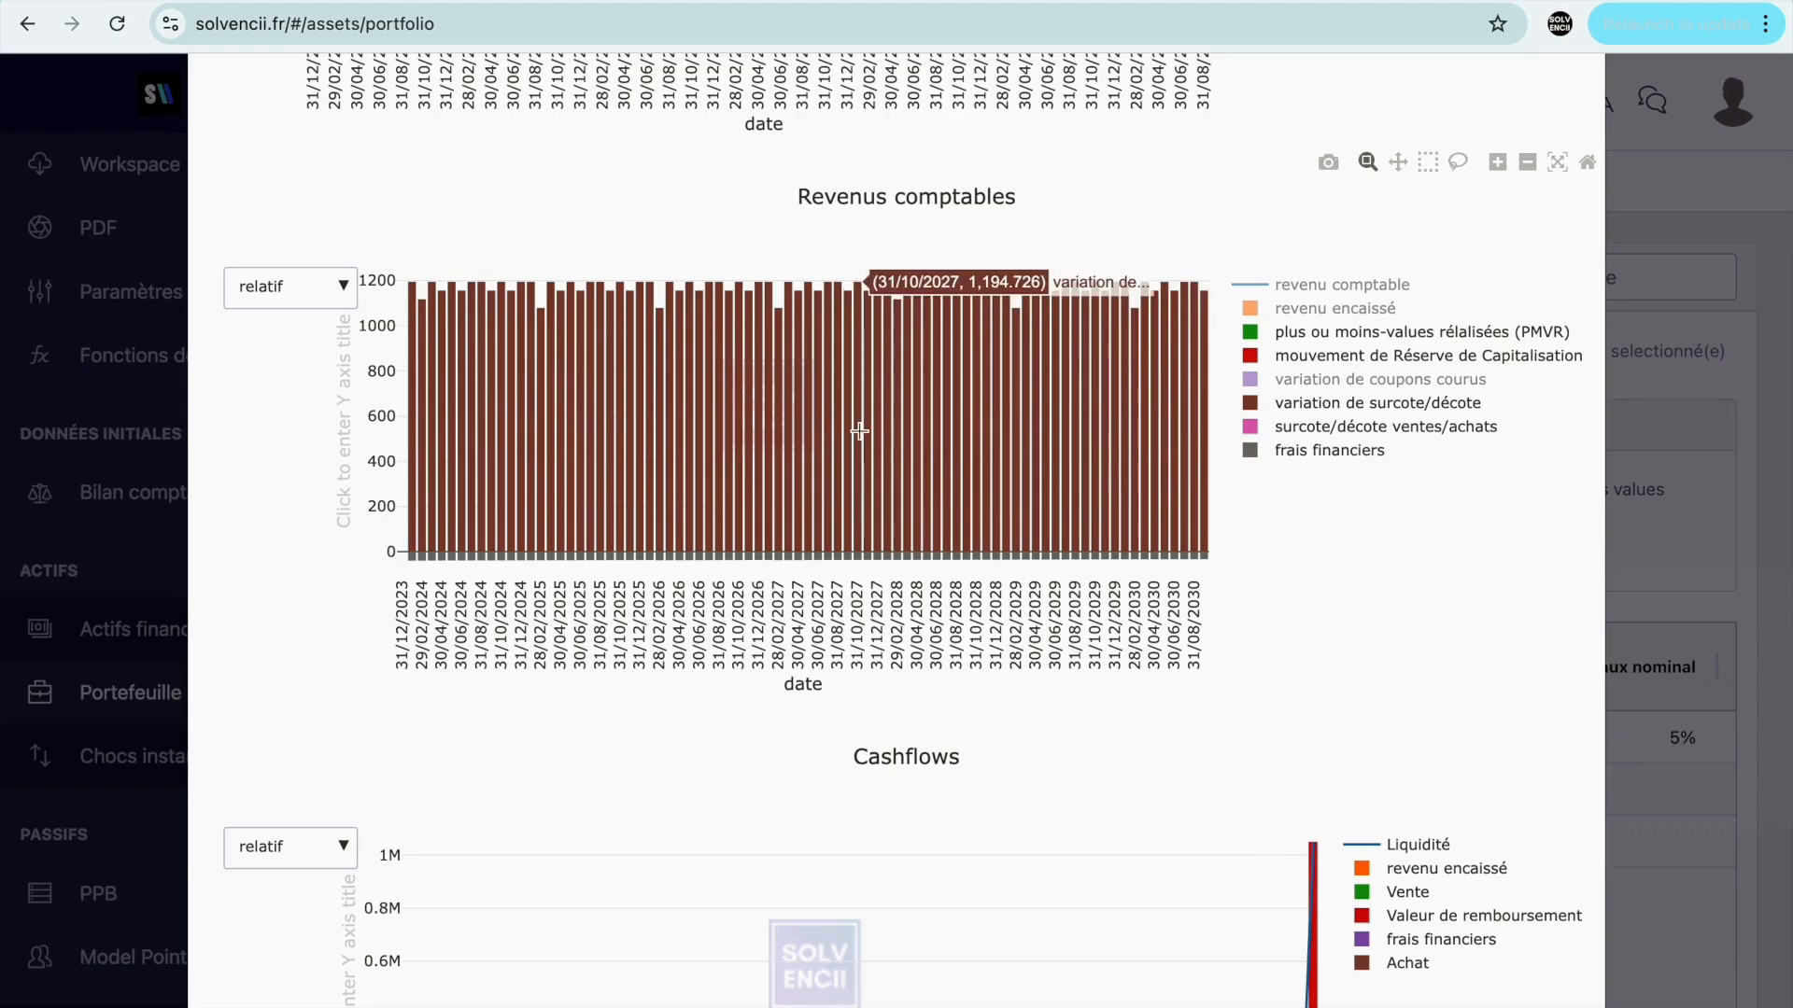
Step: Compare the premium/discount variation with the Montants and Plus/Moins values charts, and hide the variation de surcote/décote series in Revenus comptables
{"action": "scroll", "coordinate": [859, 430], "scroll_direction": "up", "scroll_amount": 10}
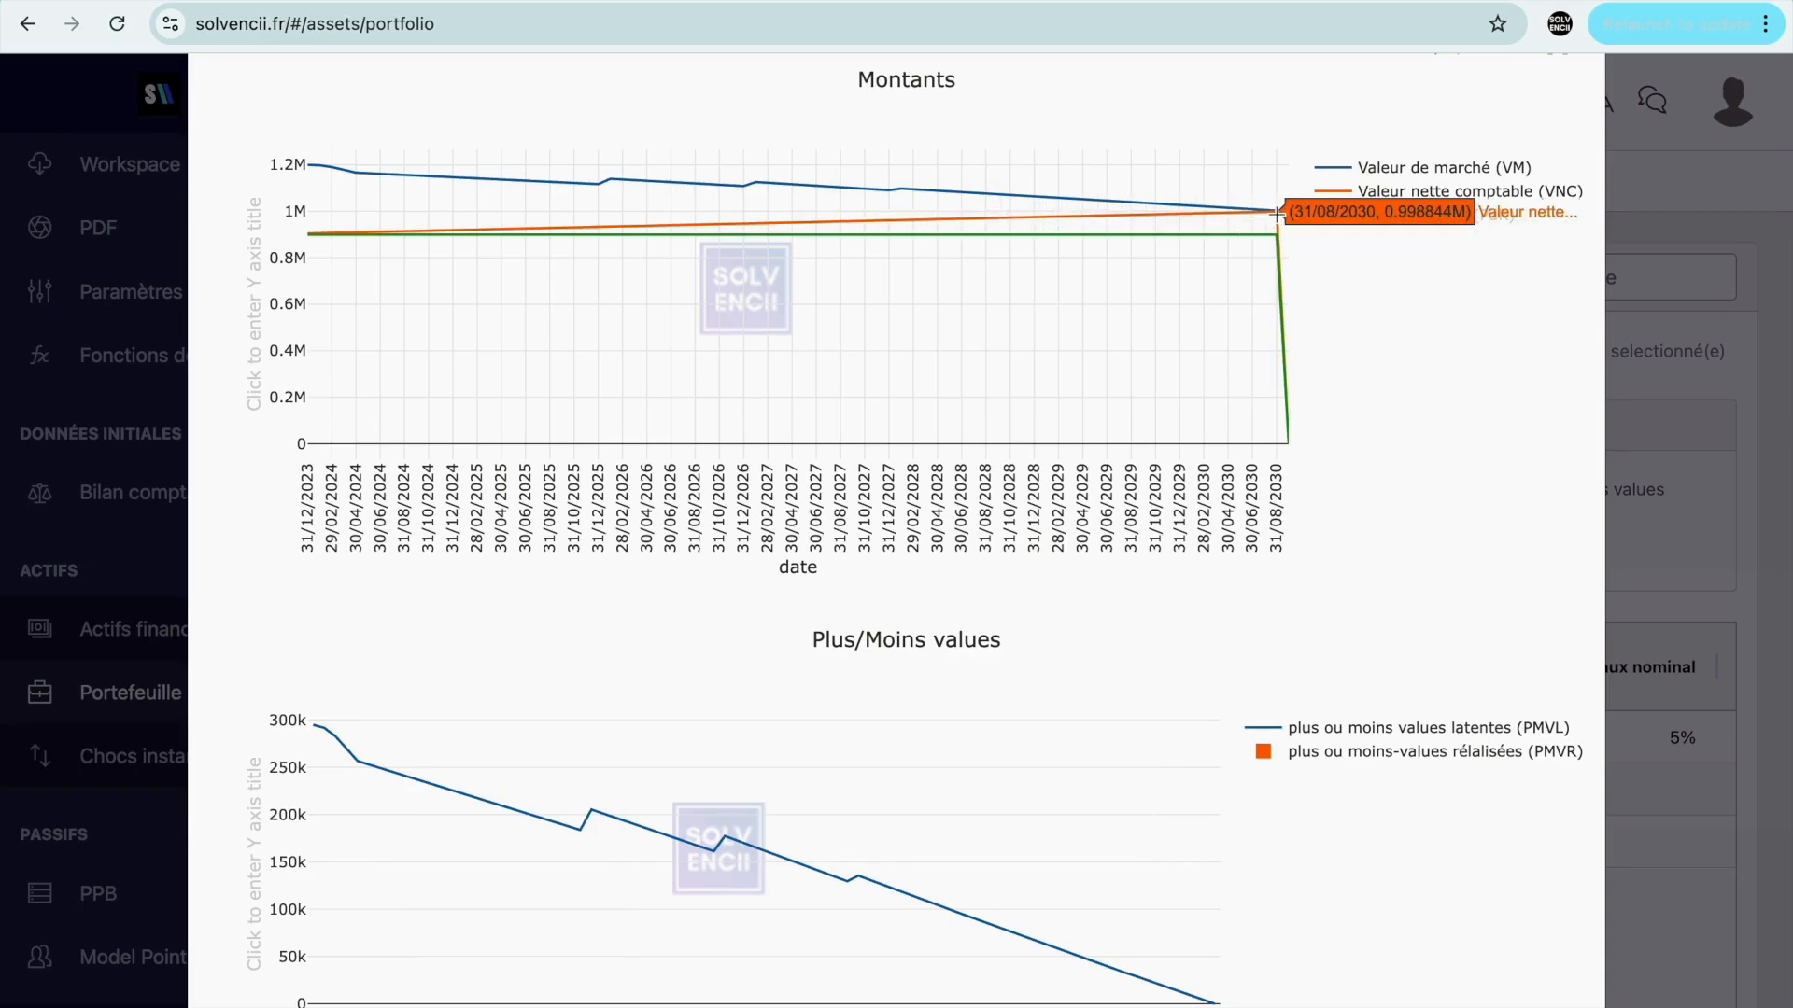
{"action": "scroll", "coordinate": [1232, 467], "scroll_direction": "down", "scroll_amount": 8}
{"action": "scroll", "coordinate": [1232, 467], "scroll_direction": "up", "scroll_amount": 5}
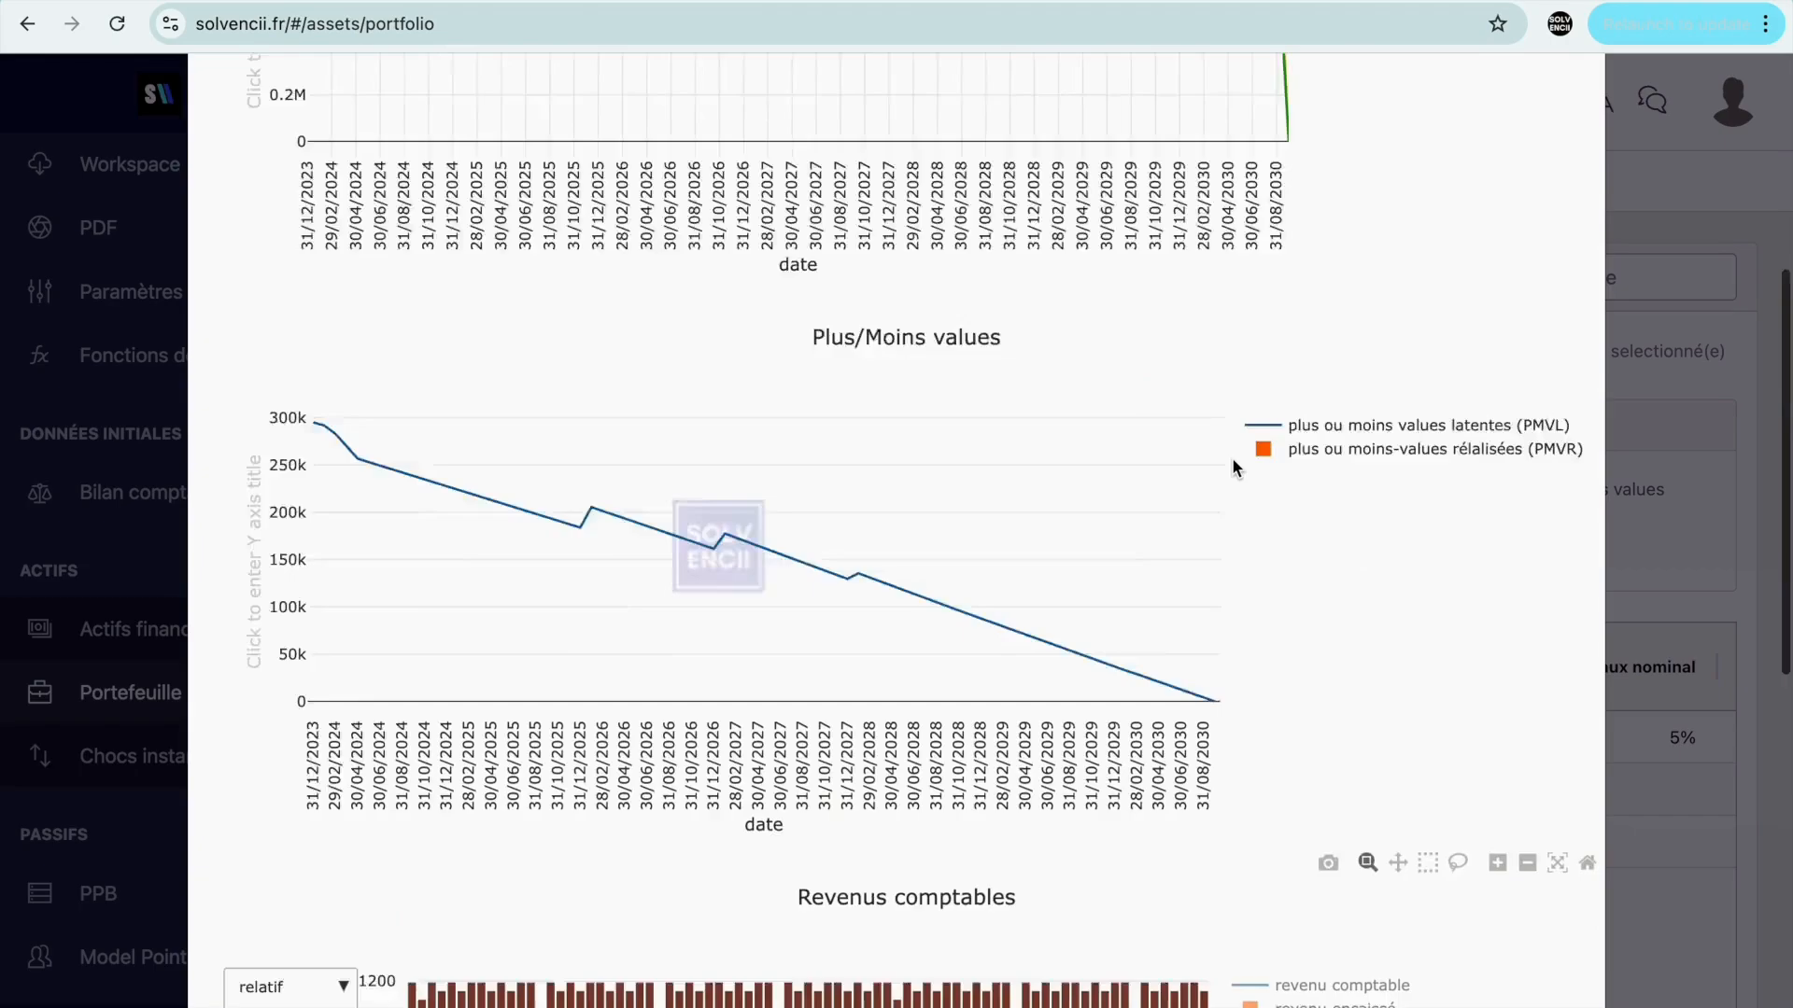
{"action": "scroll", "coordinate": [1232, 467], "scroll_direction": "up", "scroll_amount": 3}
{"action": "scroll", "coordinate": [1206, 525], "scroll_direction": "down", "scroll_amount": 8}
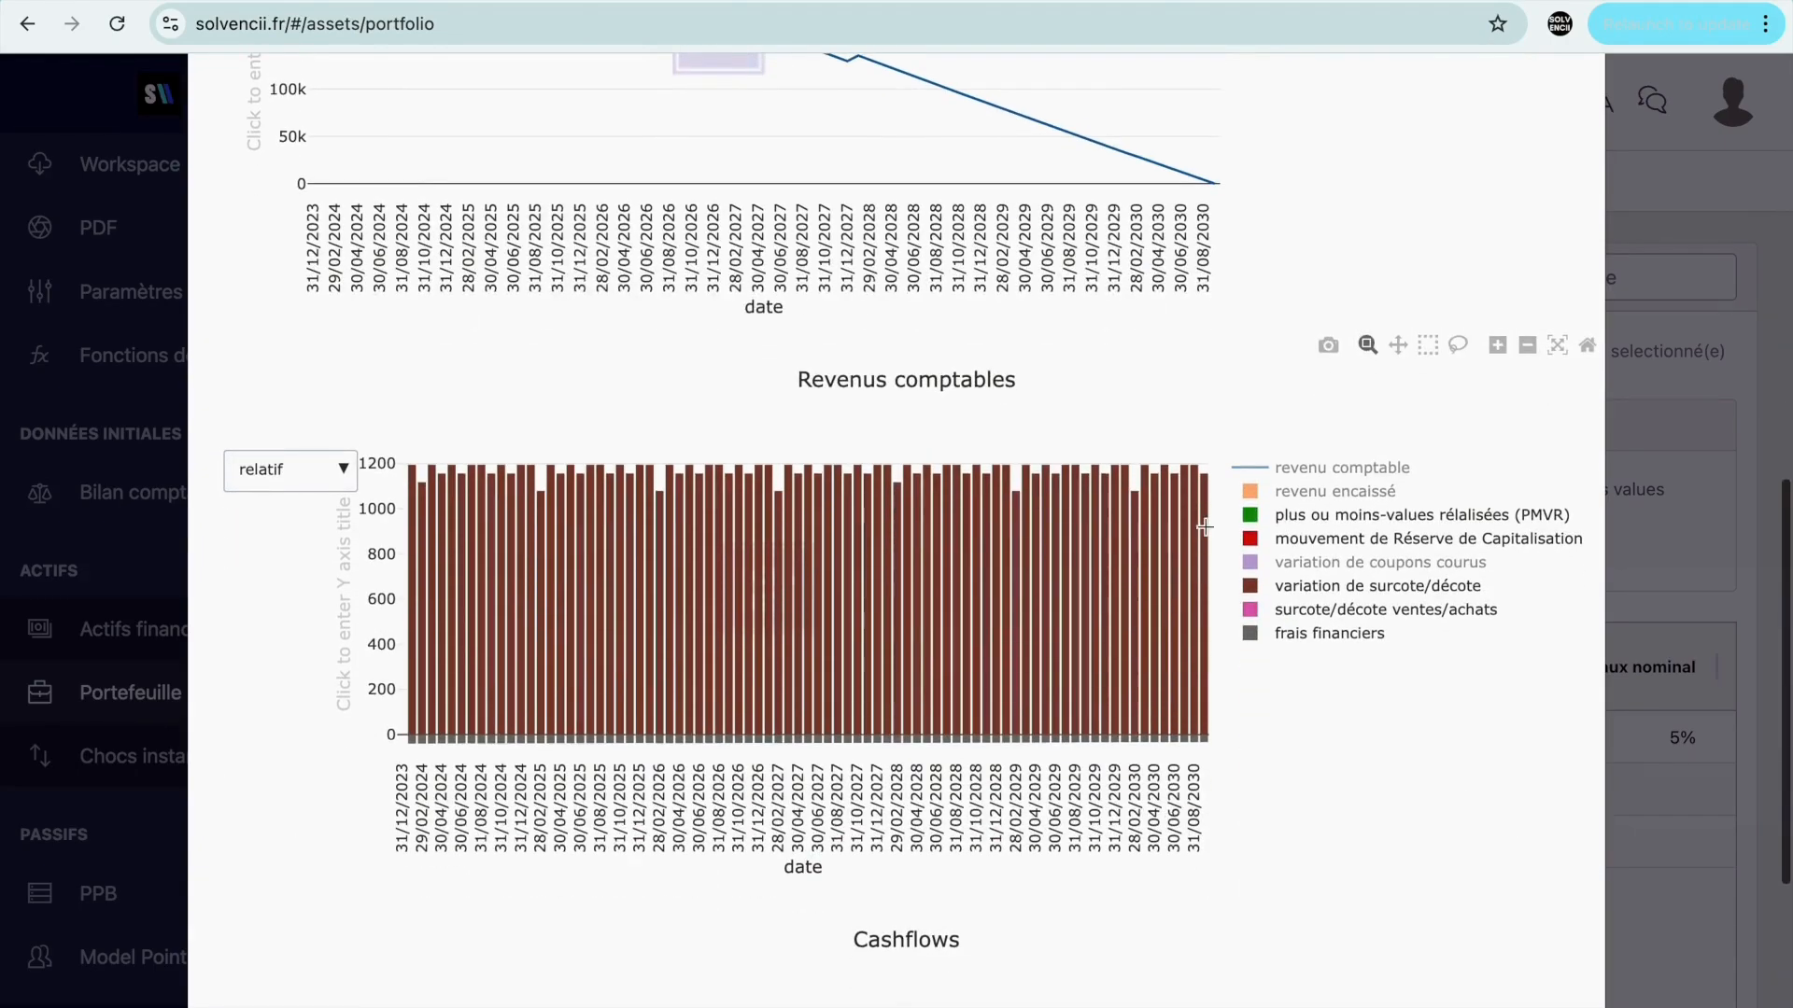
{"action": "left_click", "coordinate": [1250, 585]}
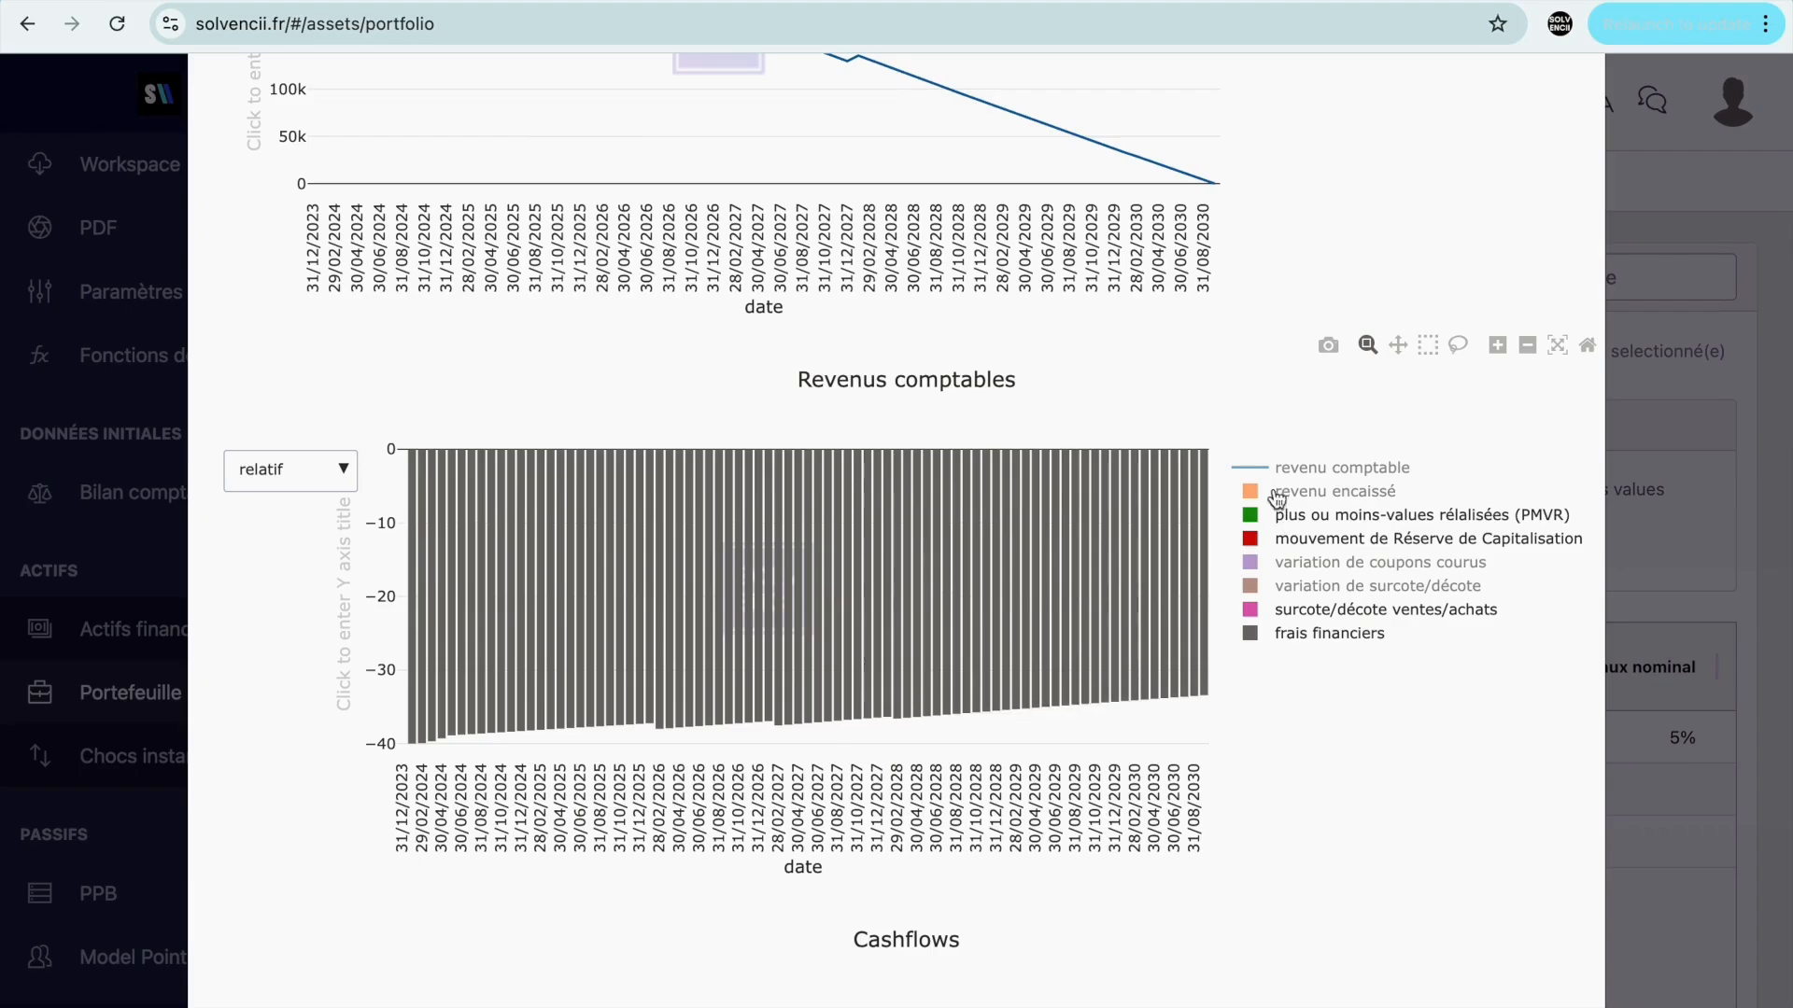
Step: Examine the Cashflows chart's coupon and redemption flows, and set its bar display mode to côte à côte
{"action": "scroll", "coordinate": [1264, 476], "scroll_direction": "down", "scroll_amount": 3}
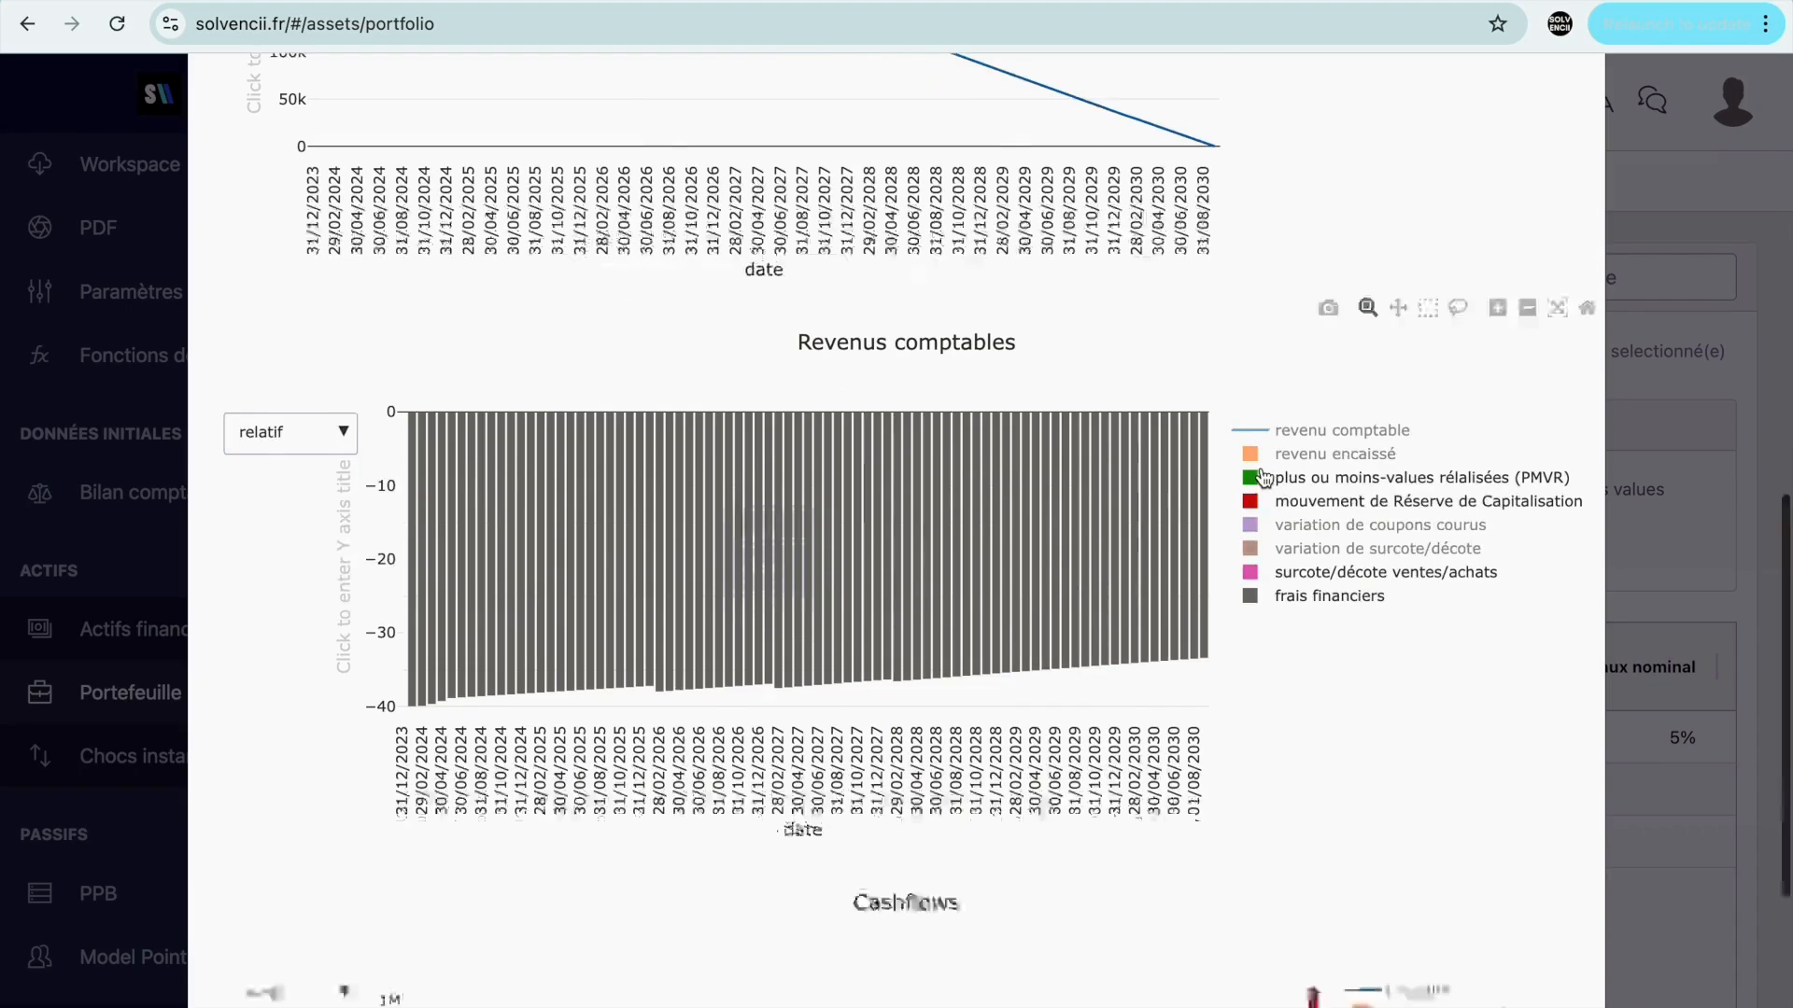
{"action": "scroll", "coordinate": [1264, 476], "scroll_direction": "down", "scroll_amount": 1}
{"action": "scroll", "coordinate": [1264, 476], "scroll_direction": "up", "scroll_amount": 3}
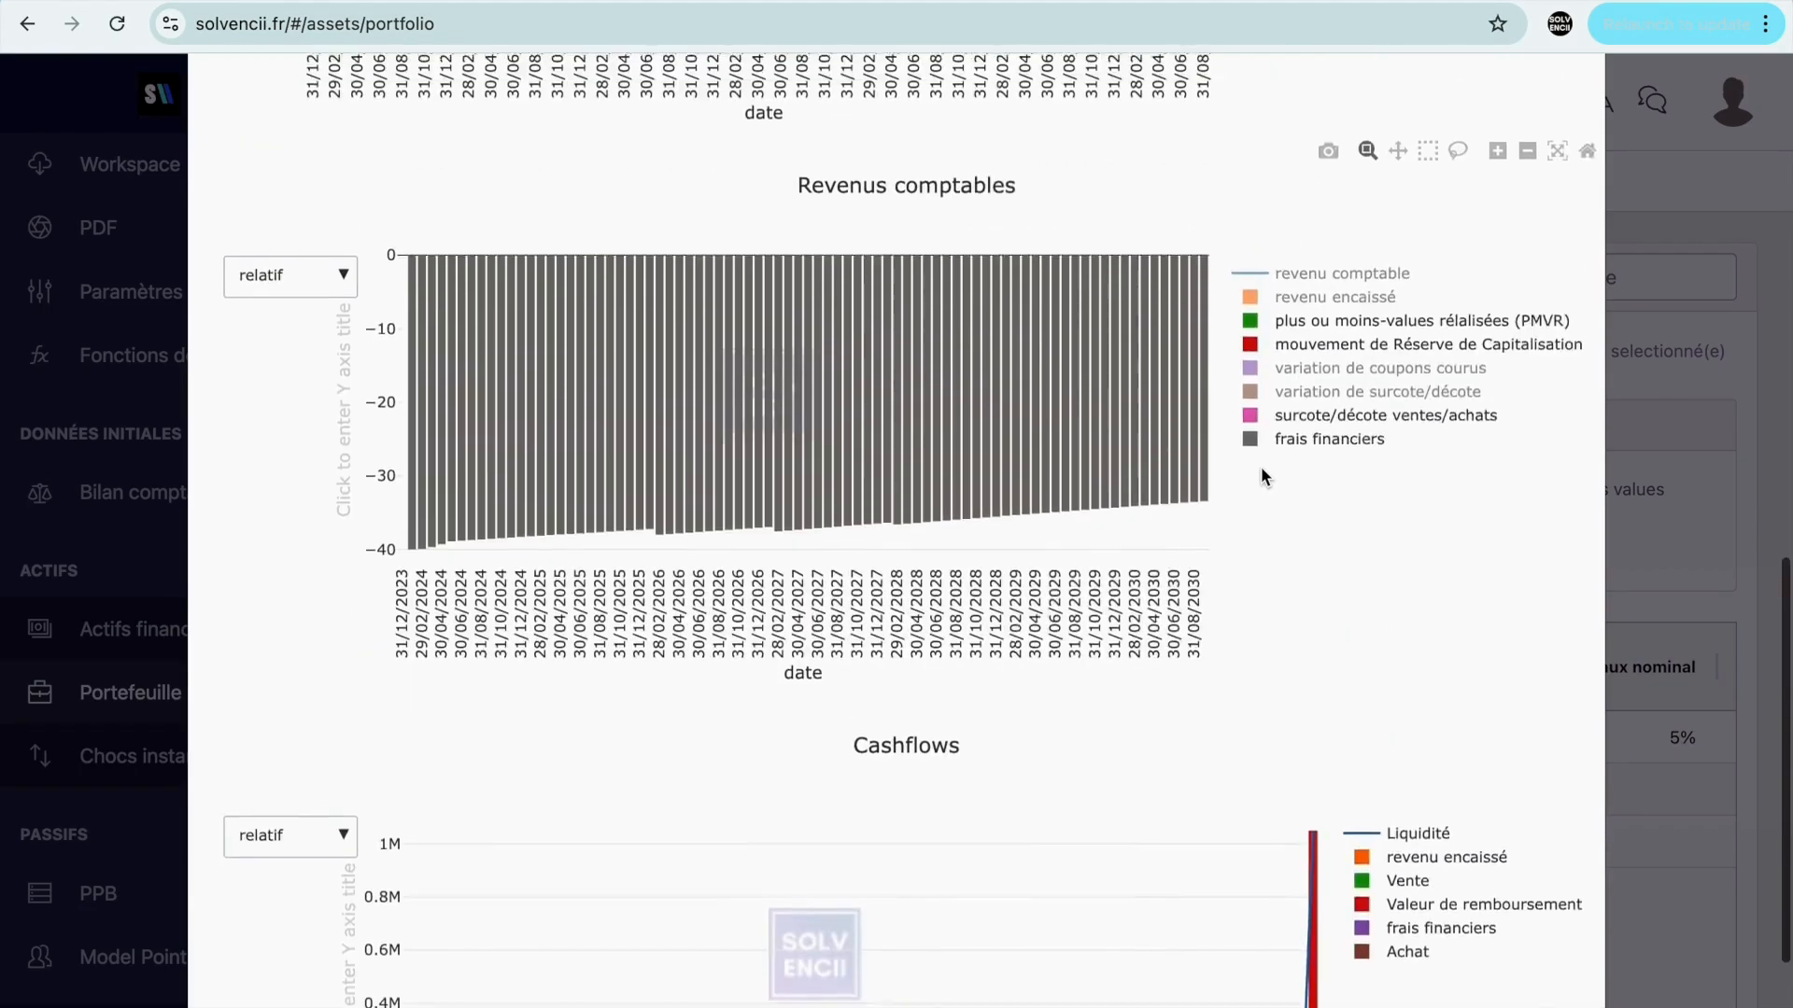
{"action": "scroll", "coordinate": [872, 289], "scroll_direction": "down", "scroll_amount": 1}
{"action": "scroll", "coordinate": [868, 283], "scroll_direction": "down", "scroll_amount": 2}
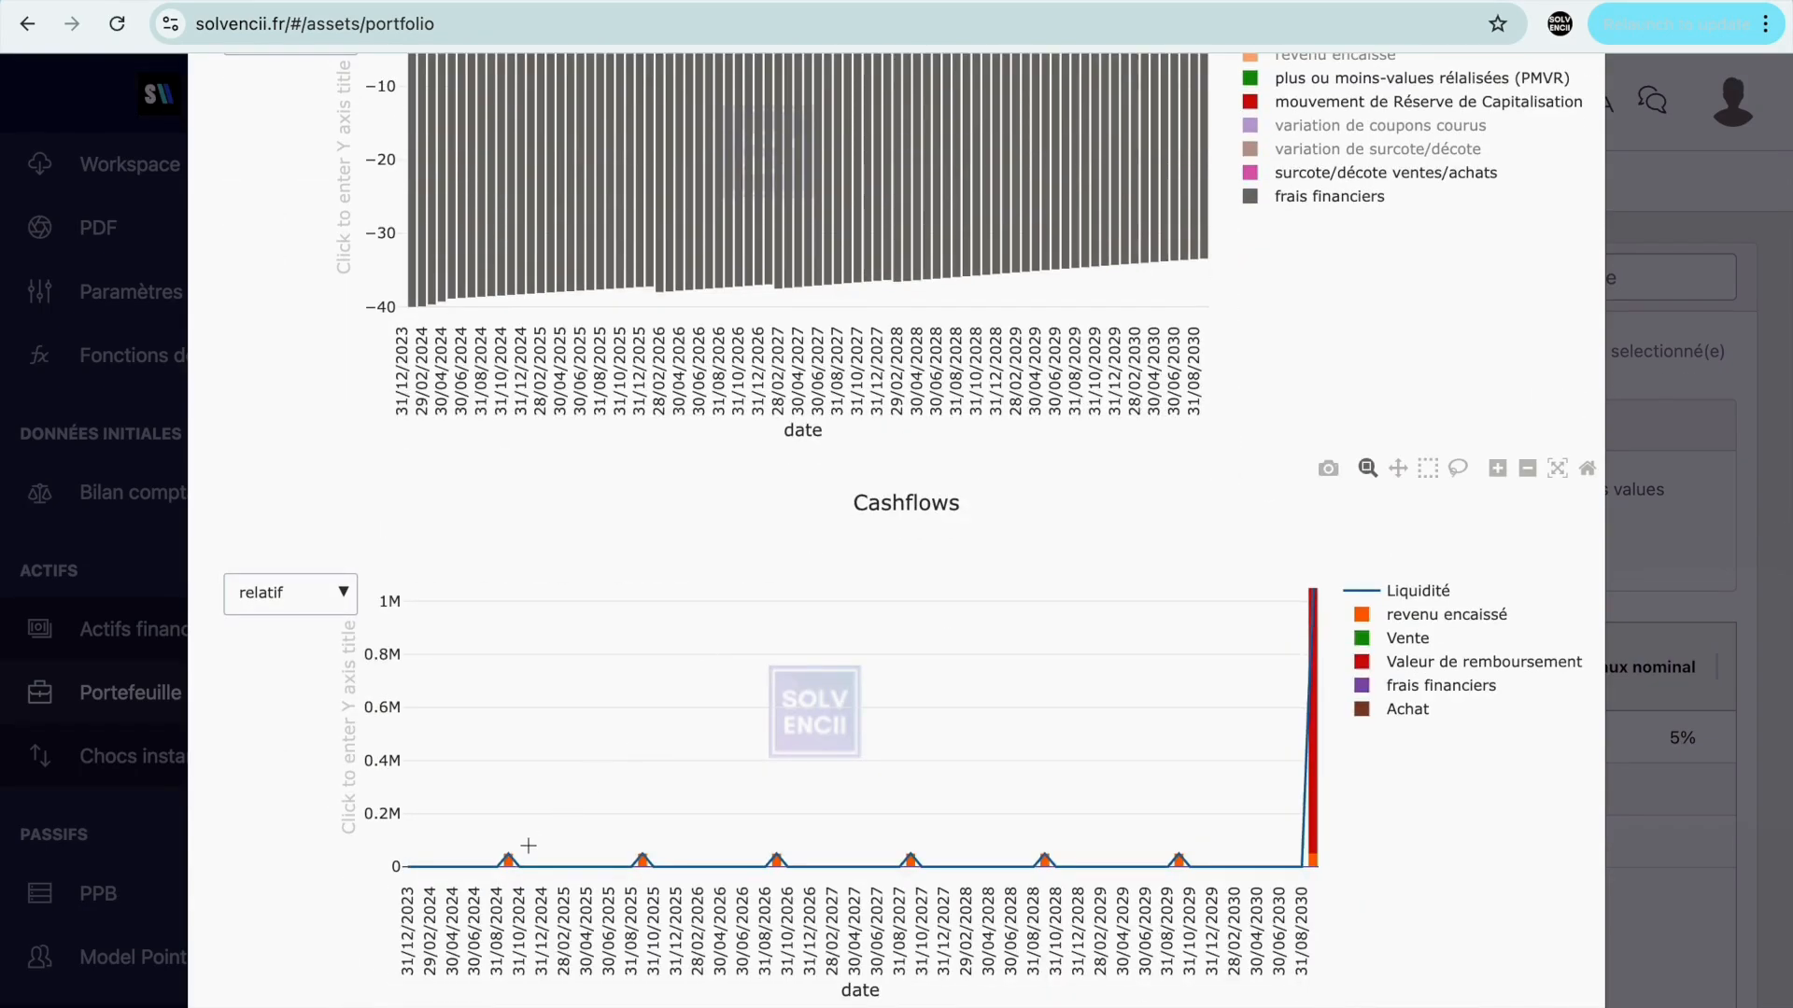
{"action": "mouse_move", "coordinate": [509, 859]}
{"action": "left_click", "coordinate": [291, 596]}
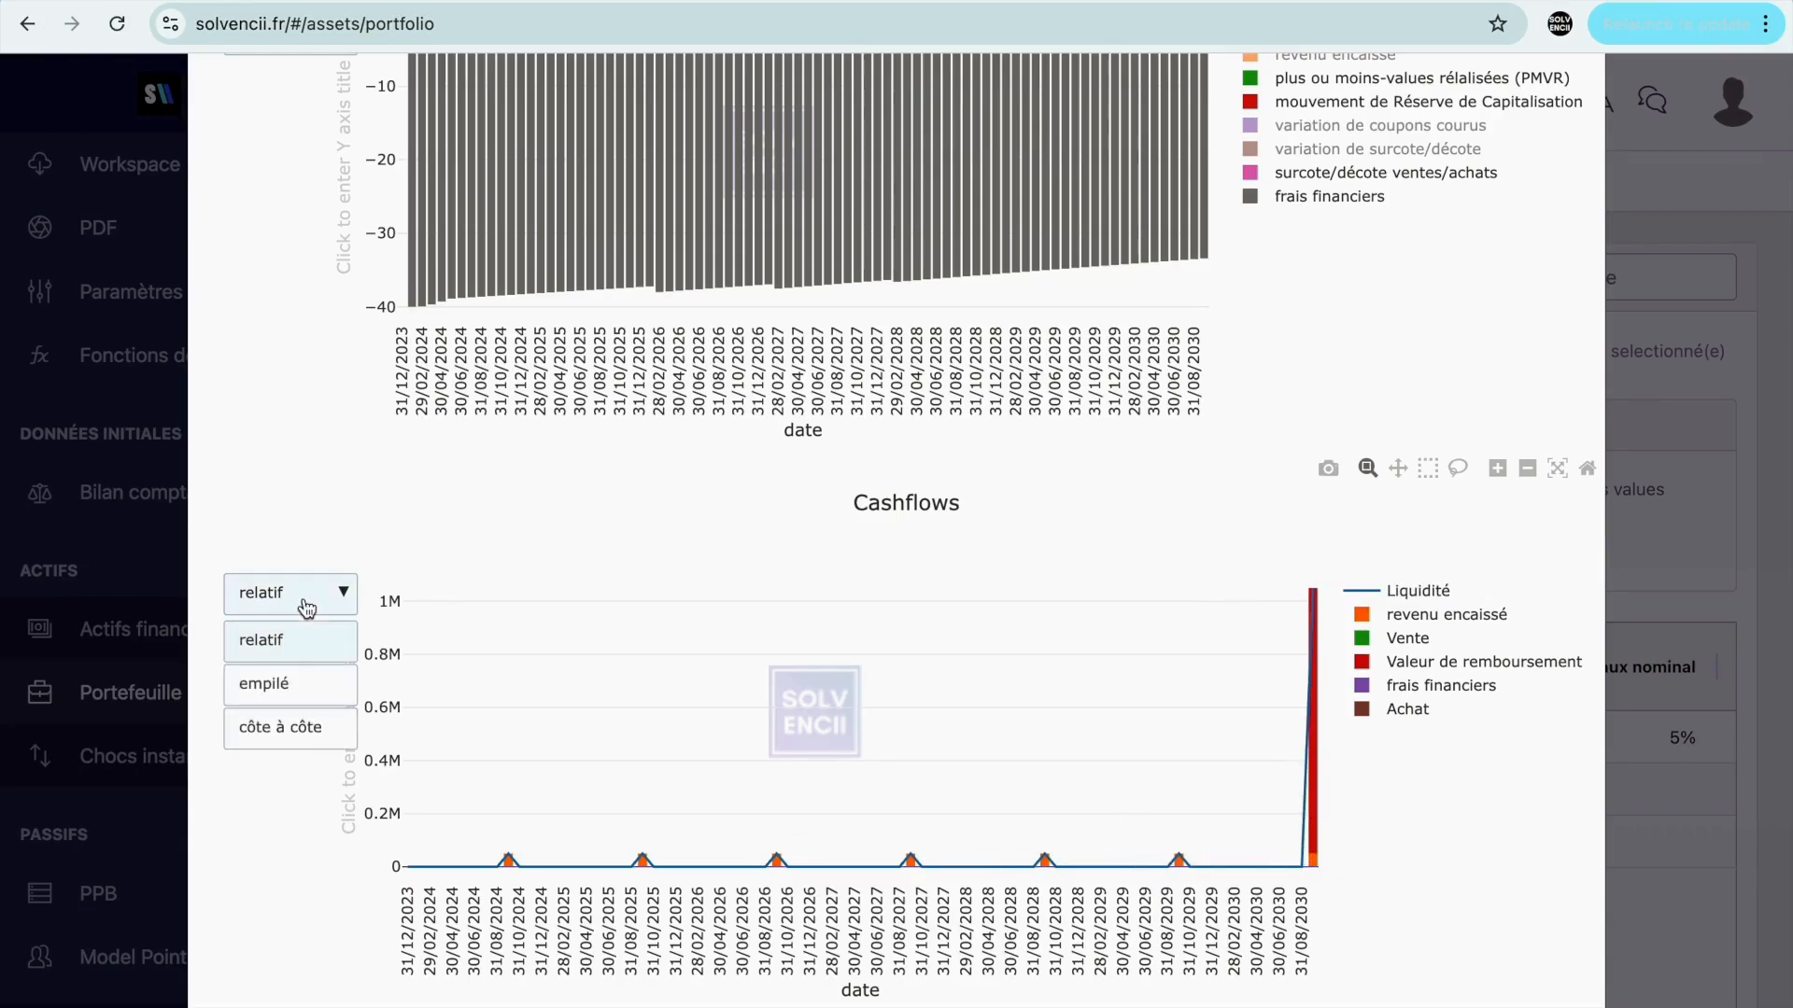
{"action": "left_click", "coordinate": [285, 728]}
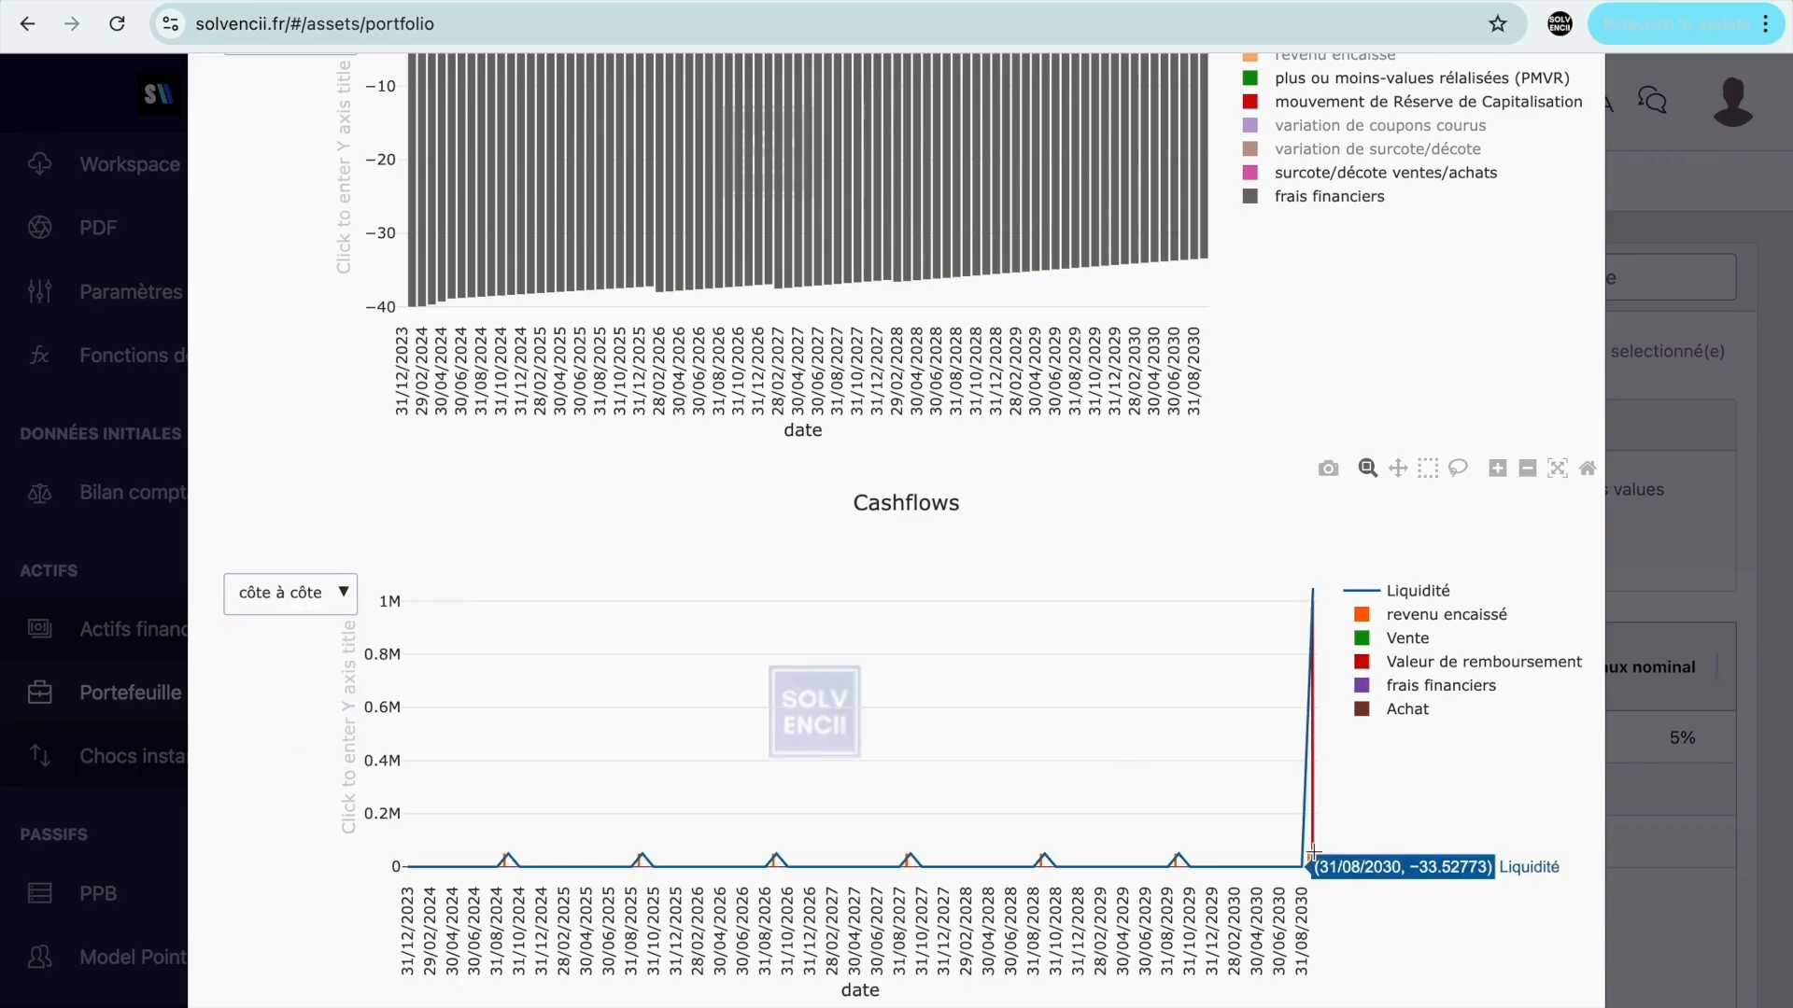